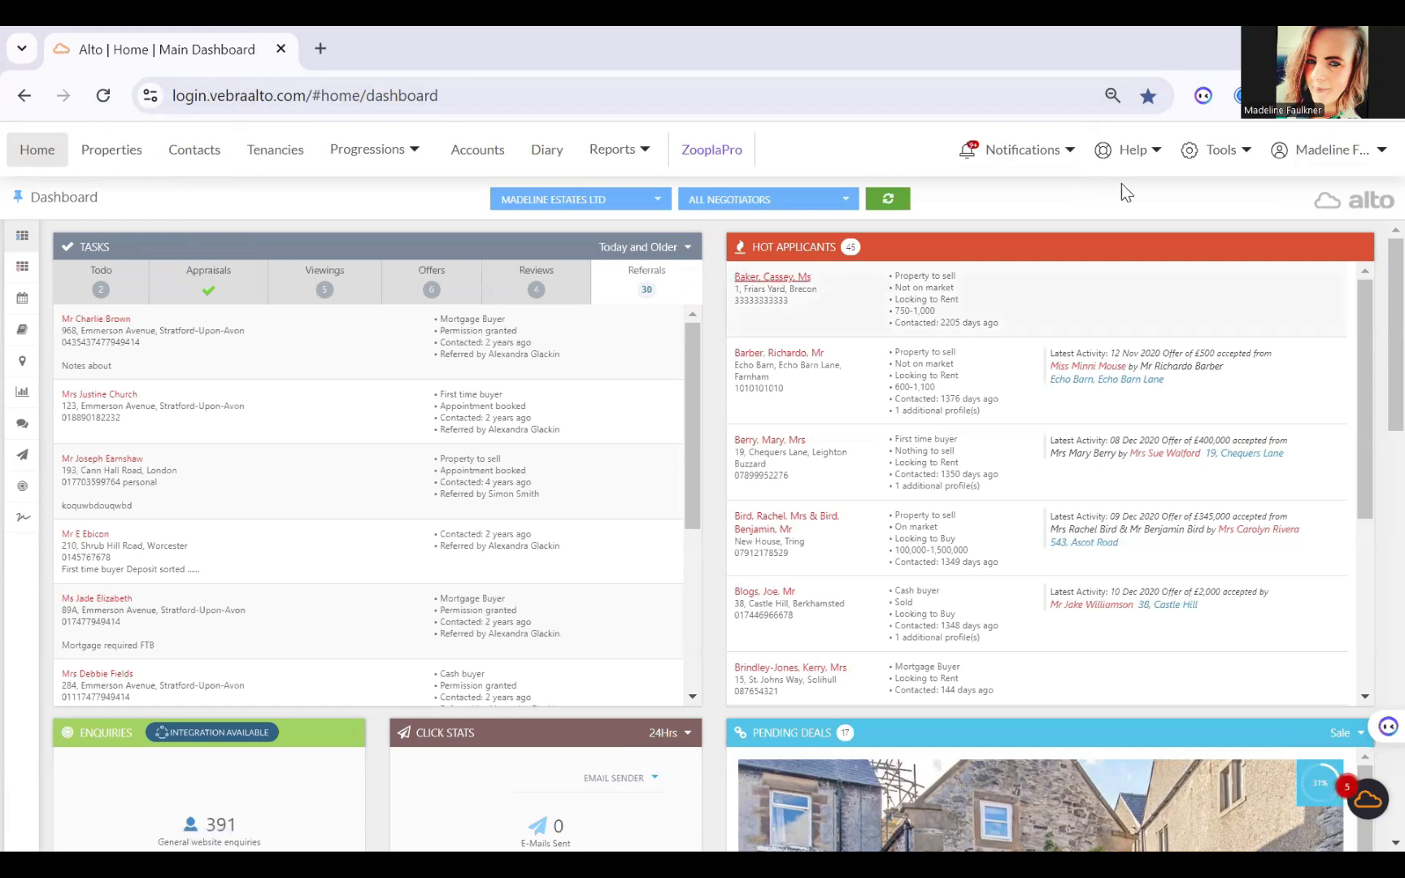
Step: Open the Group Settings within System Administration to review the email template designer option
left_click(1220, 158)
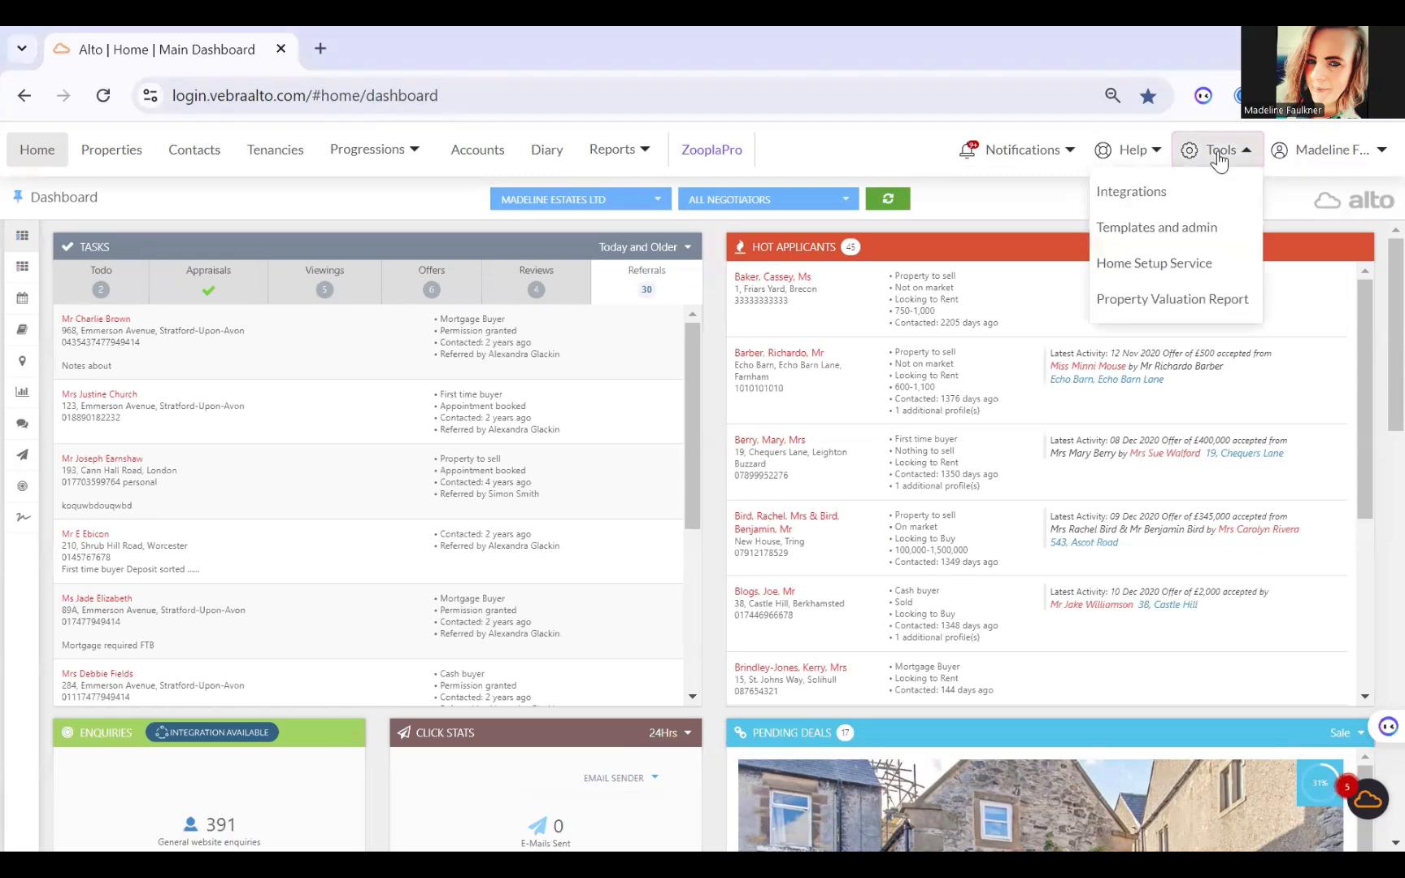
left_click(1197, 227)
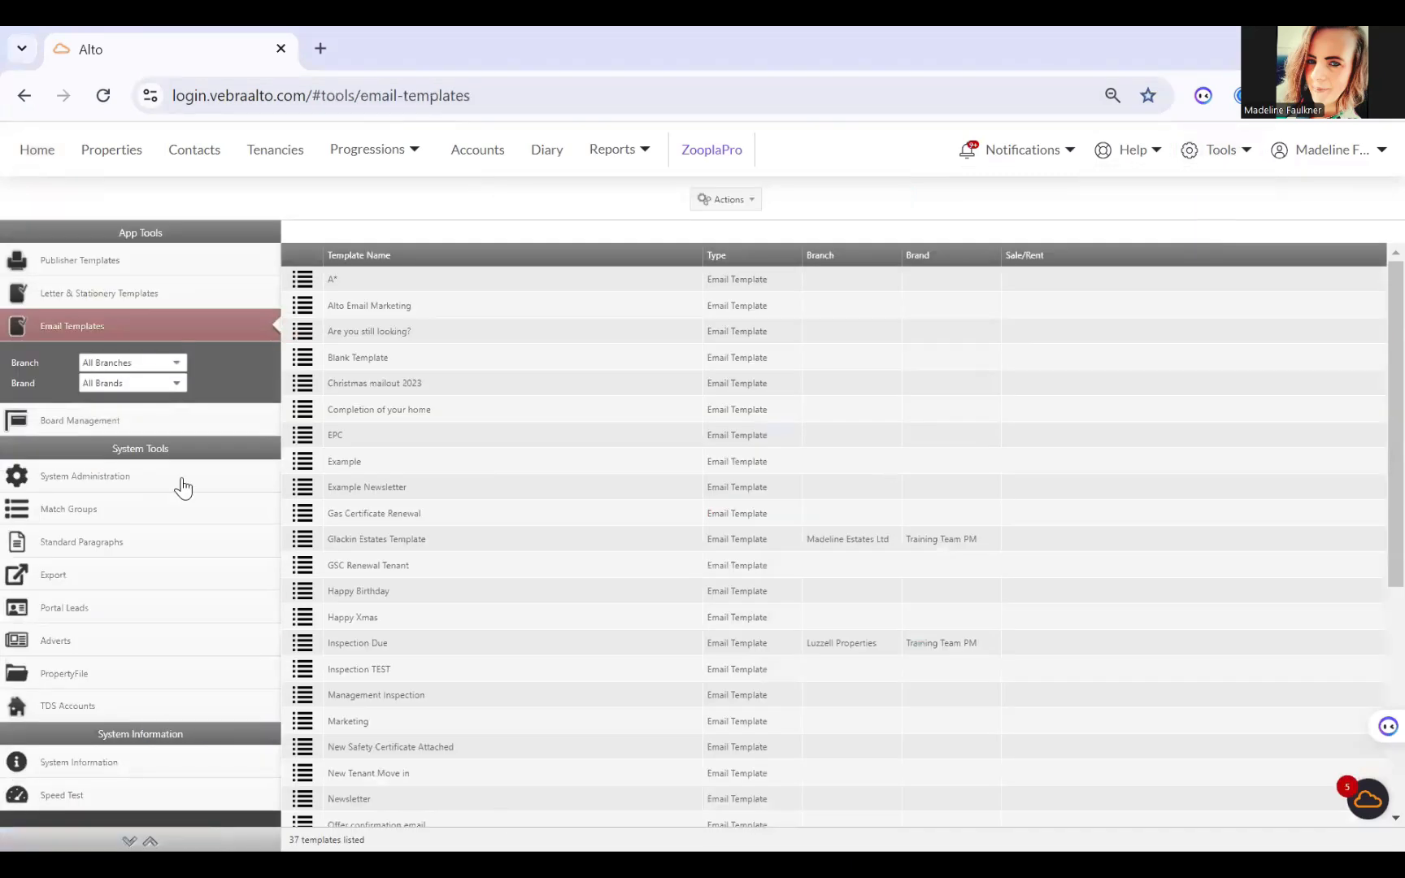
left_click(180, 480)
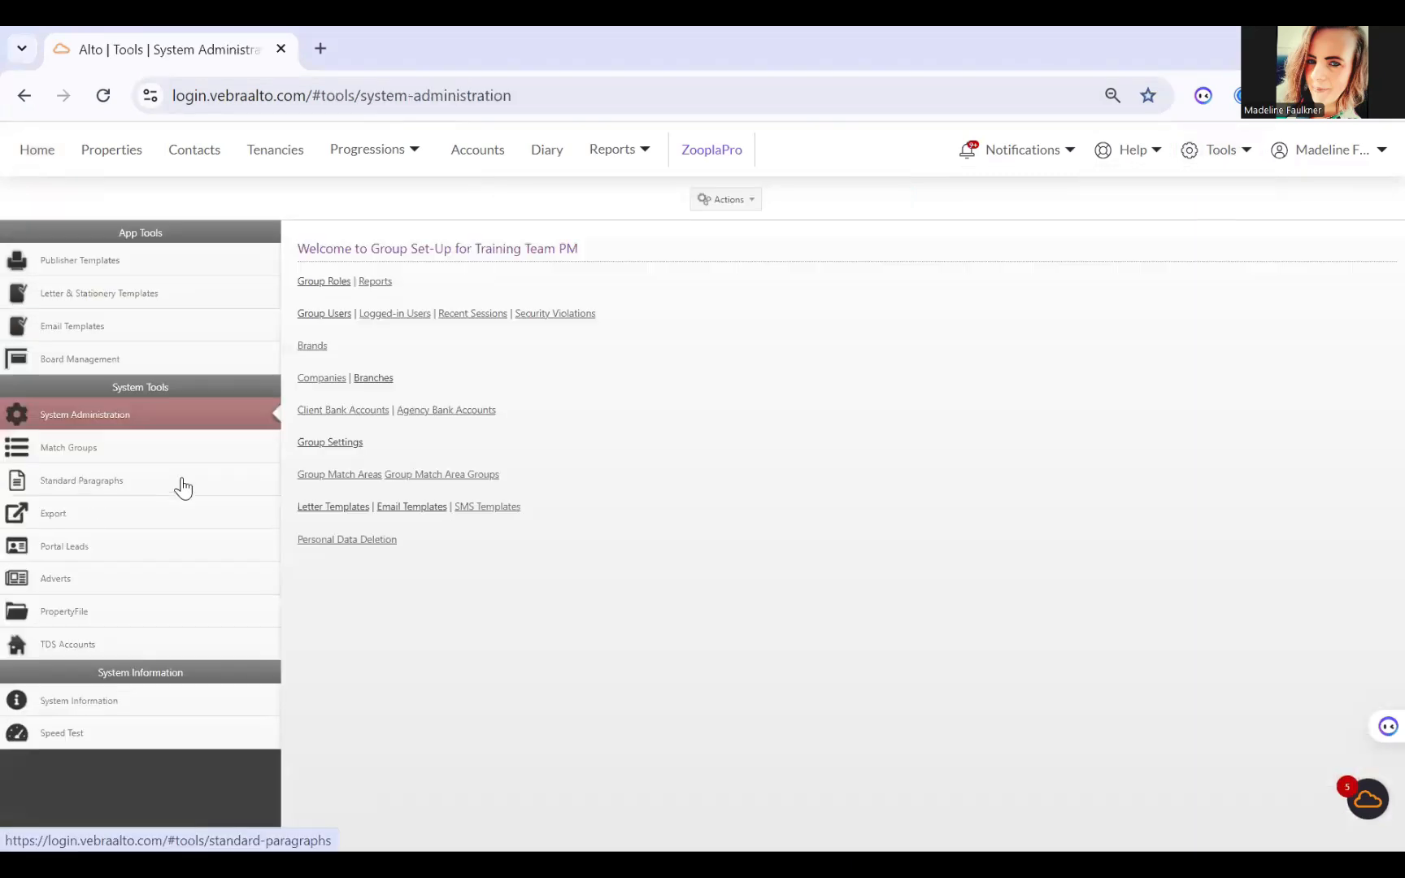
left_click(340, 445)
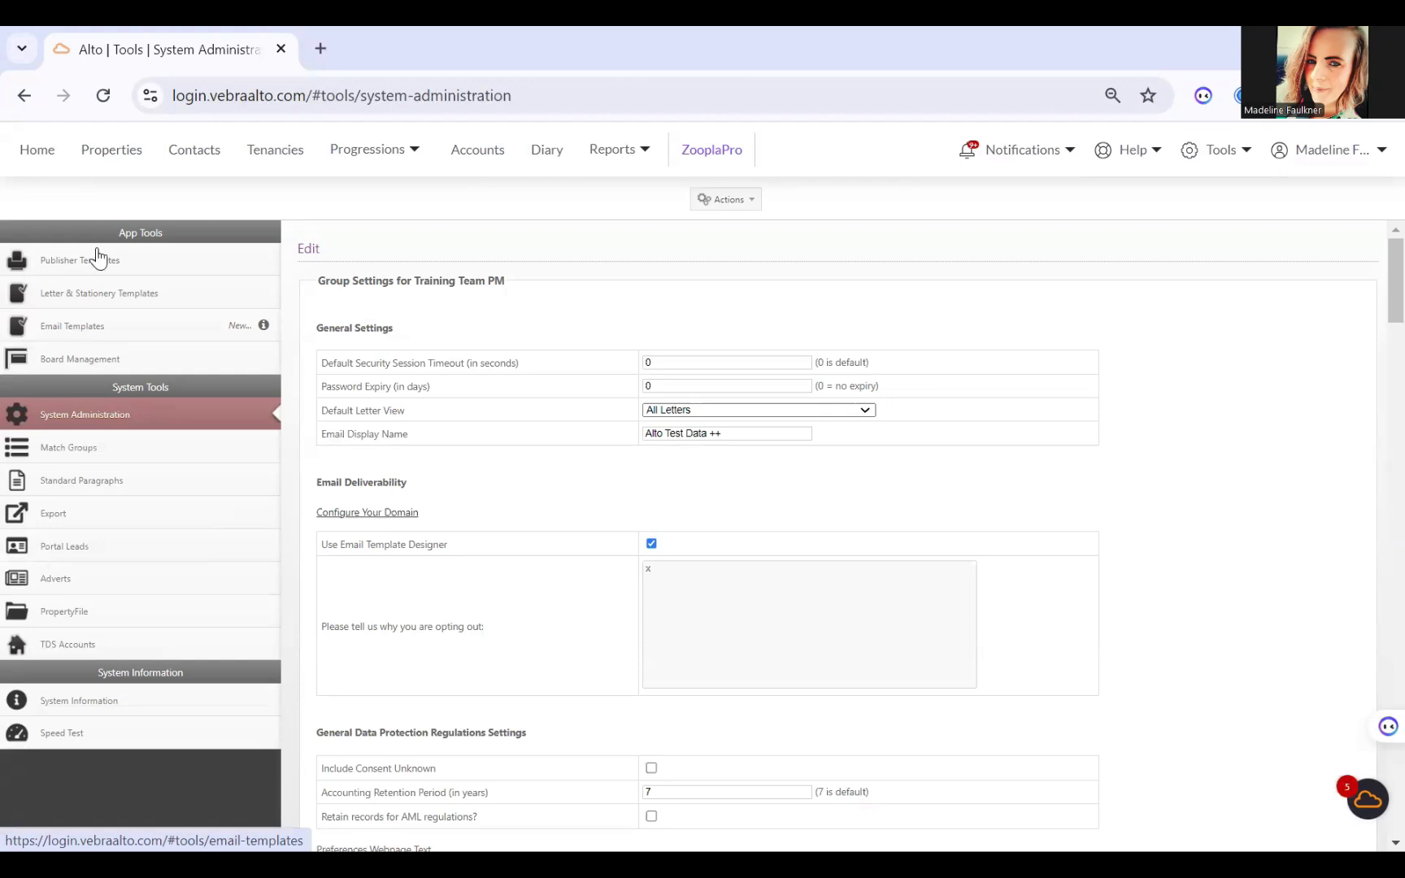
Step: Go to the email templates list and open the Example template for editing
left_click(88, 336)
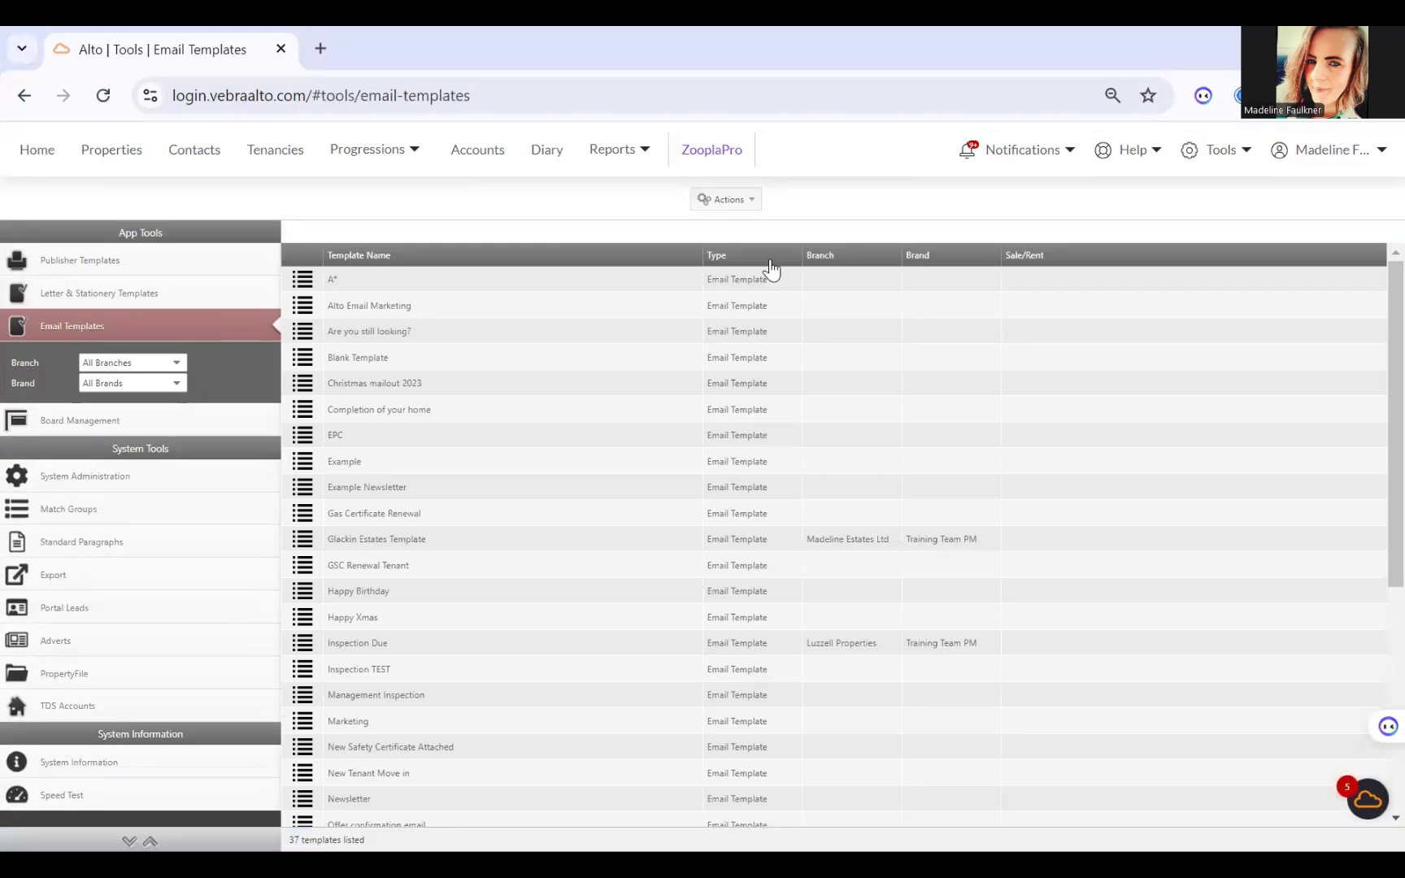
left_click(732, 210)
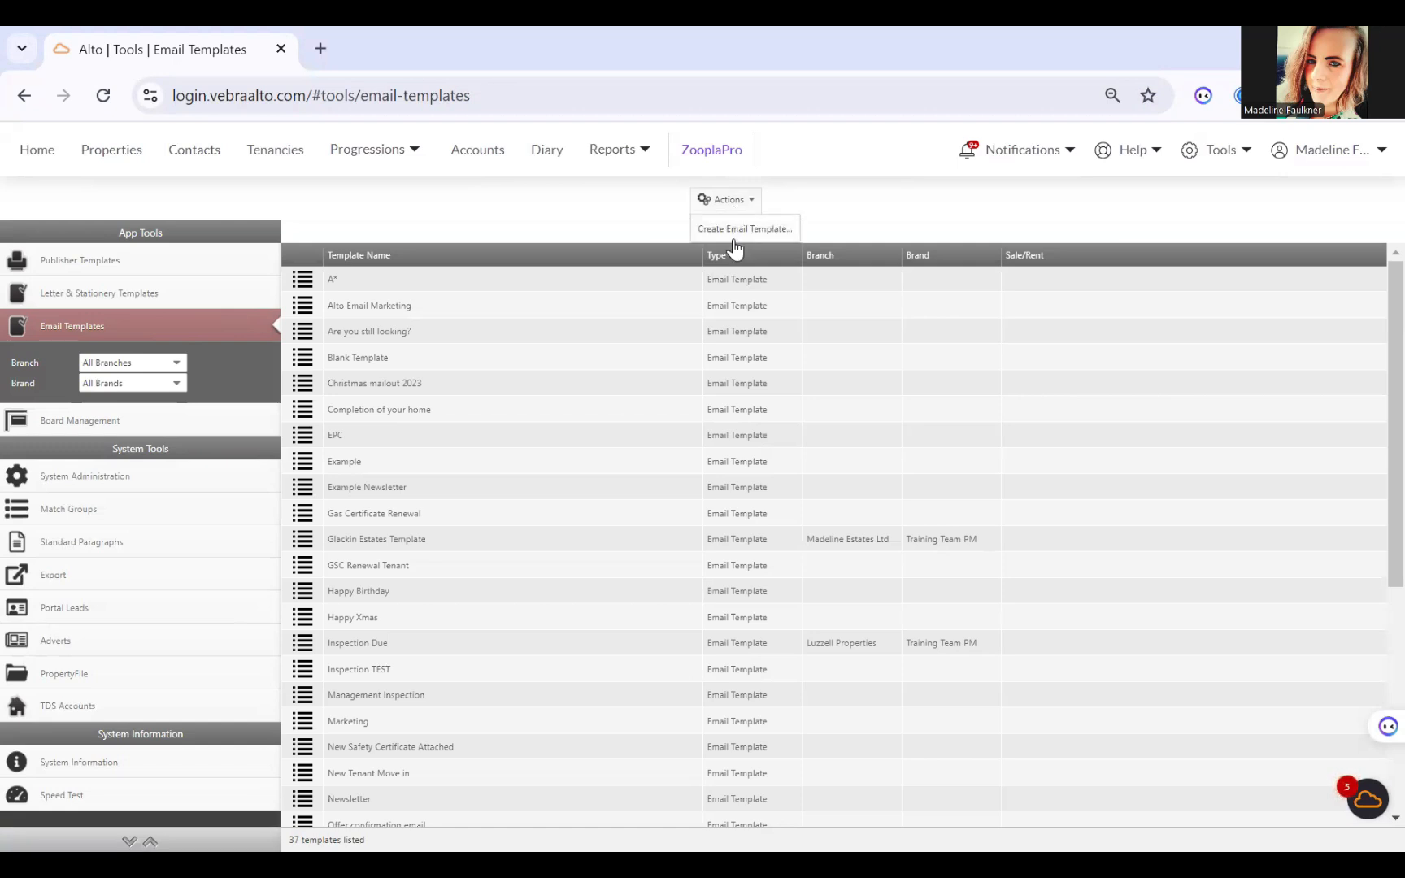
left_click(525, 465)
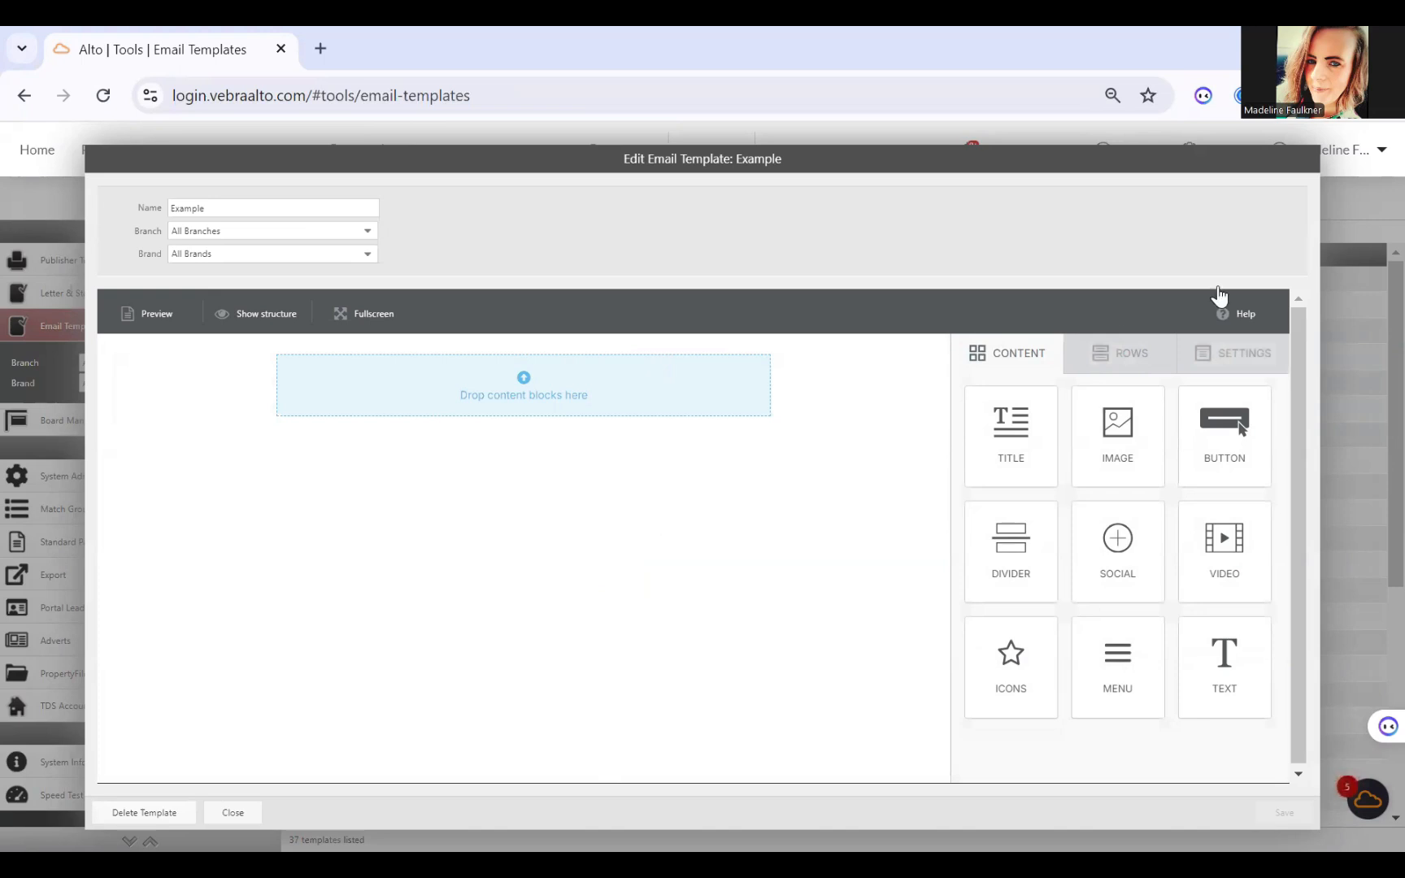
Step: Look through the template designer's available row layouts, content blocks and general settings
left_click(1130, 351)
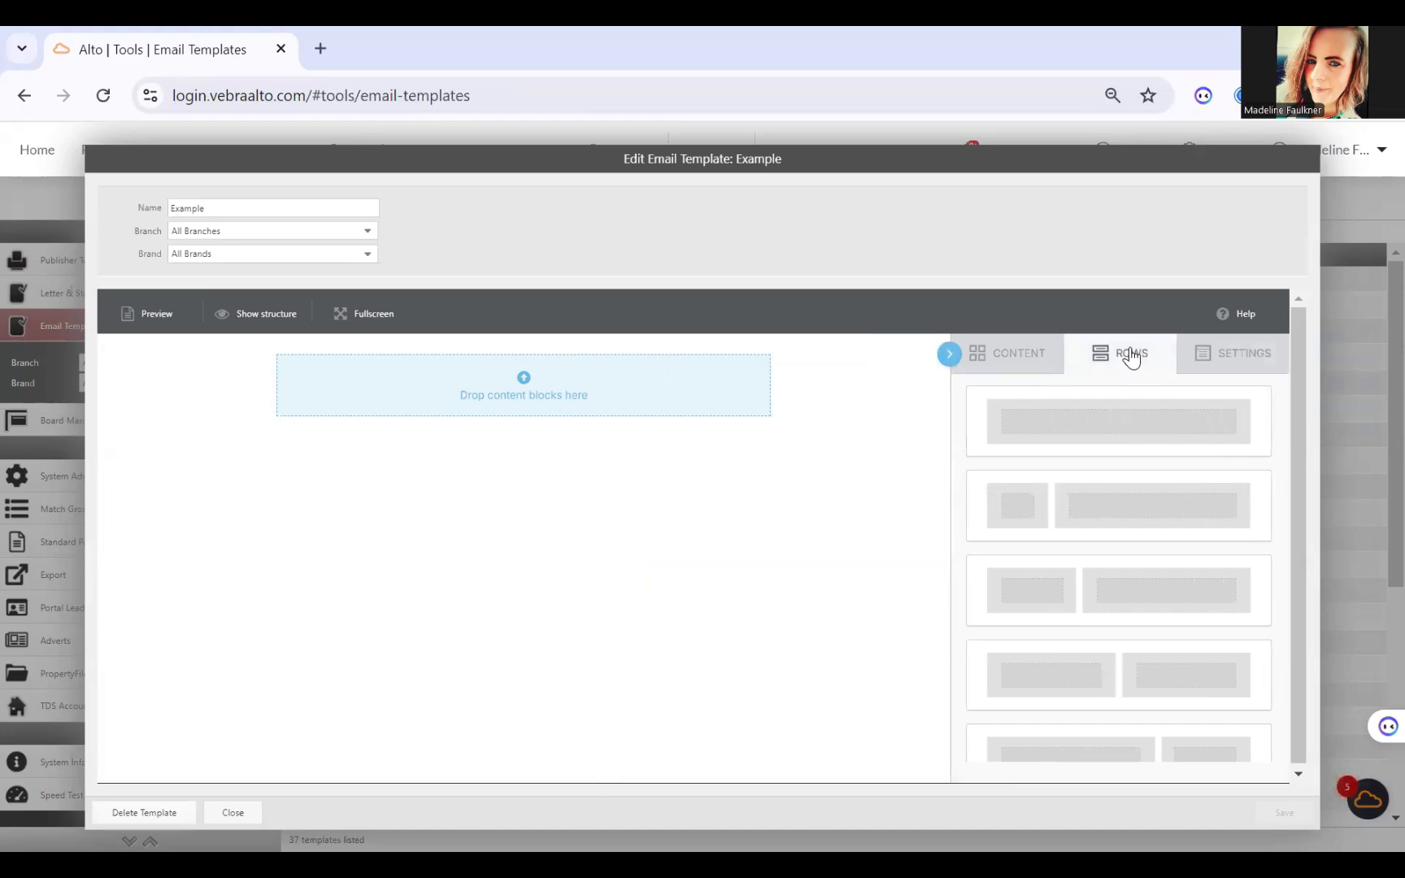
left_click(1018, 356)
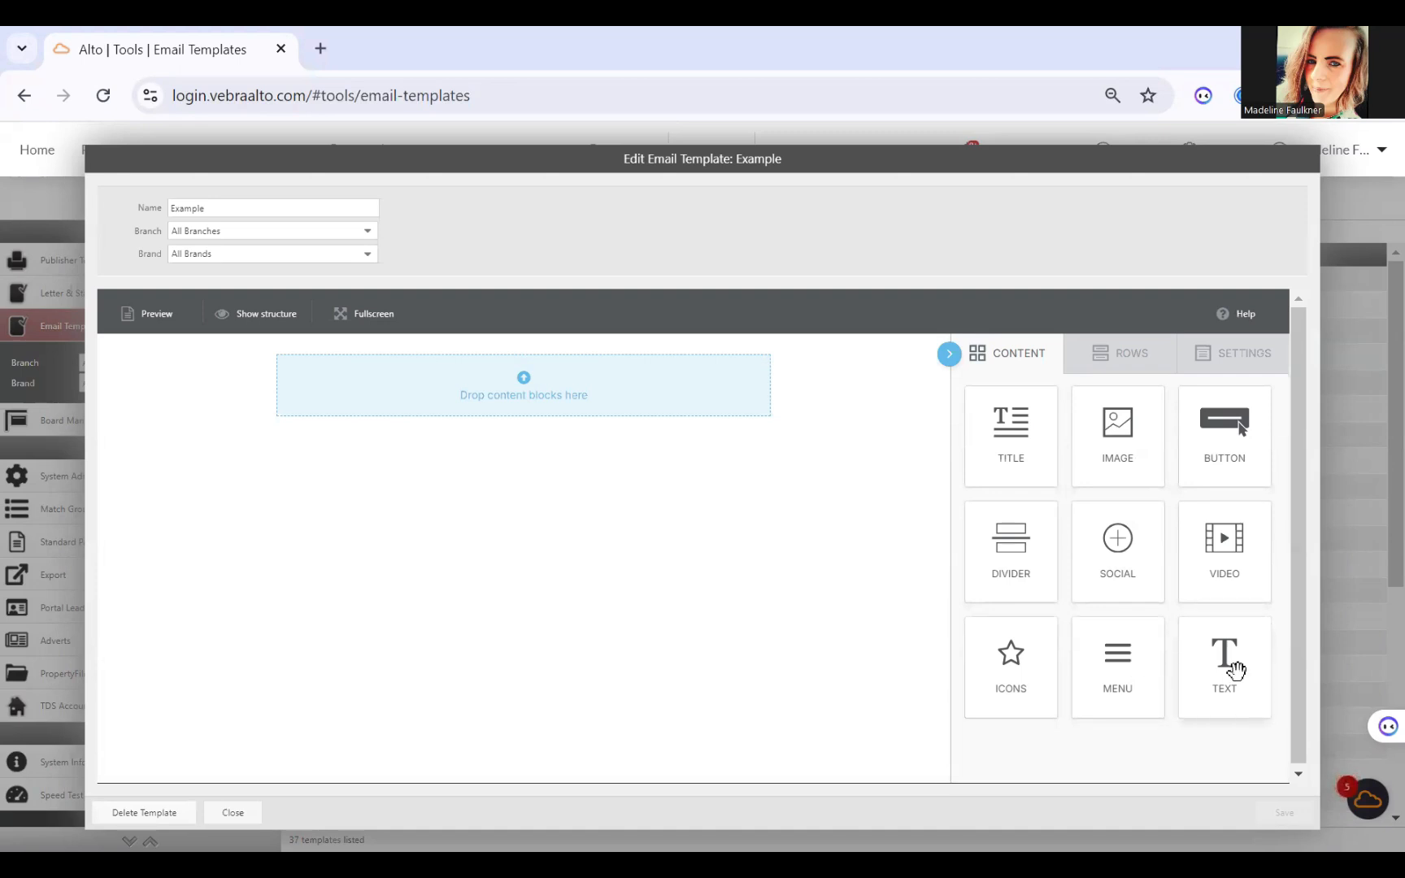
left_click(1234, 363)
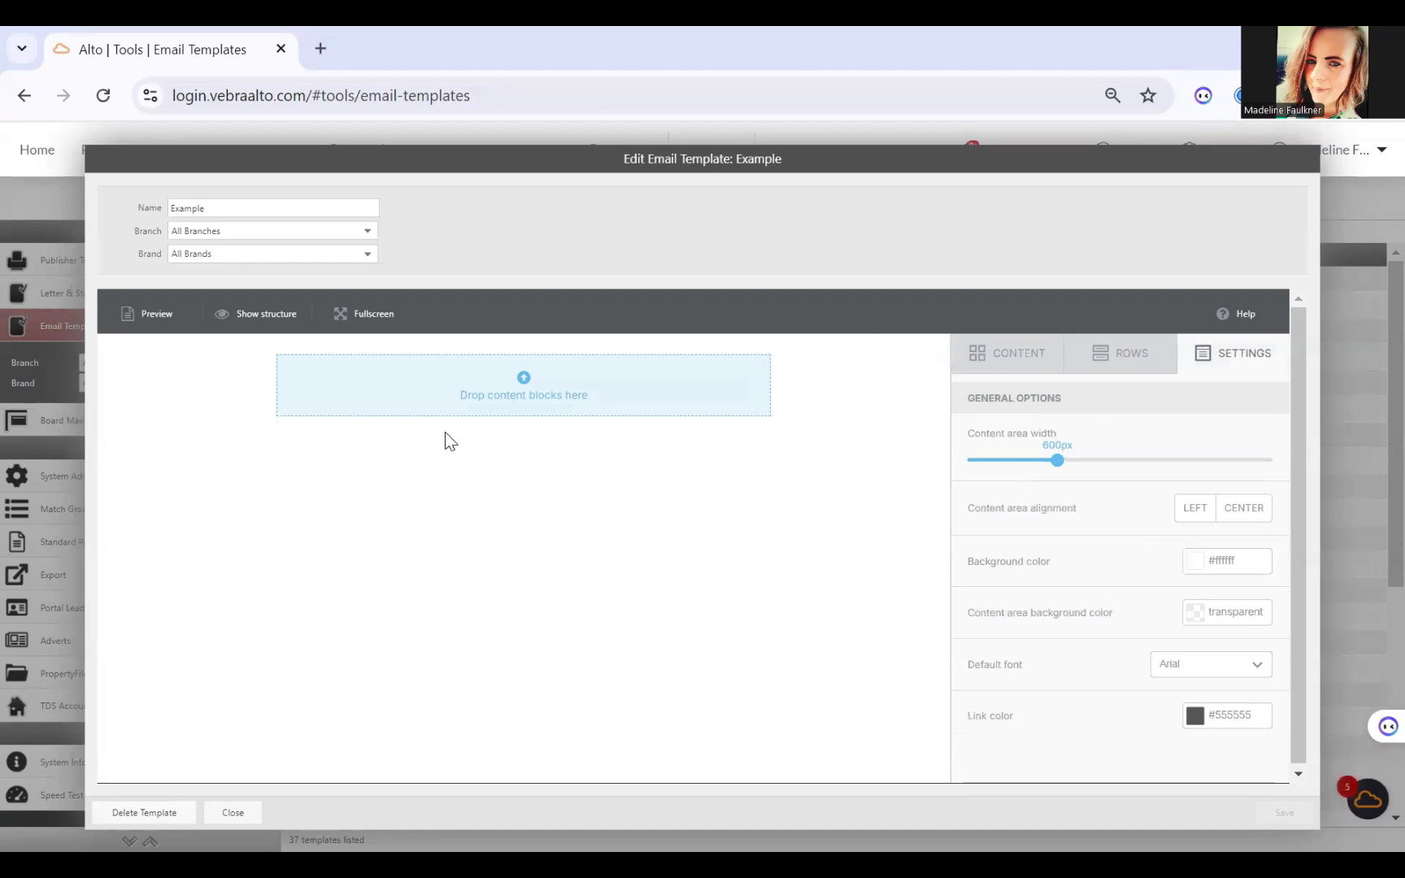
Step: Rename the Example email template as Property Works
key("BackSpace")
key("BackSpace")
key("BackSpace")
key("BackSpace")
key("BackSpace")
key("BackSpace")
key("BackSpace")
type("P")
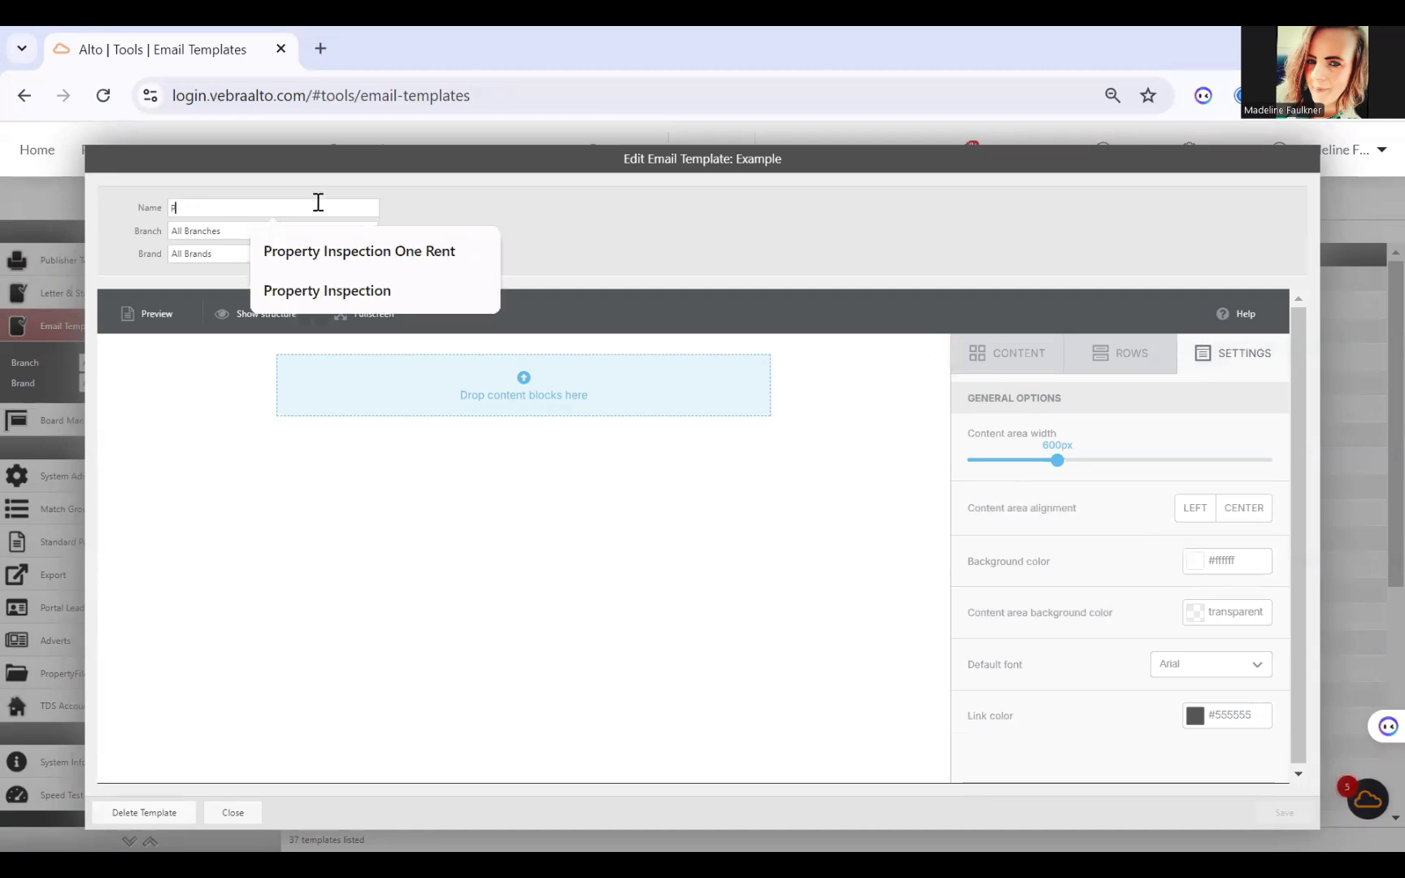
type("roperty Works")
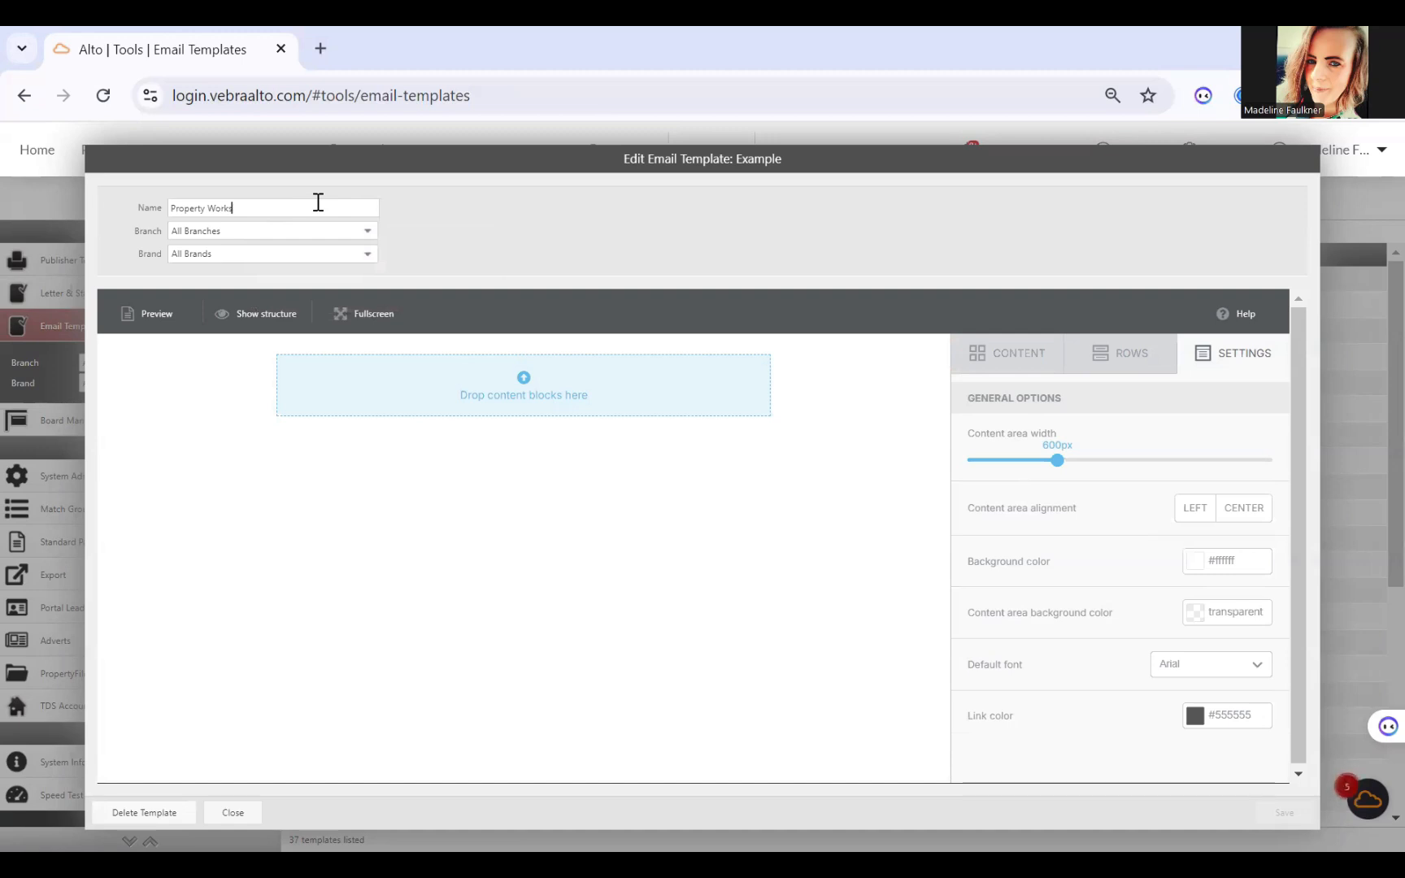
Step: Assign the template to All Branches and All Brands
left_click(321, 237)
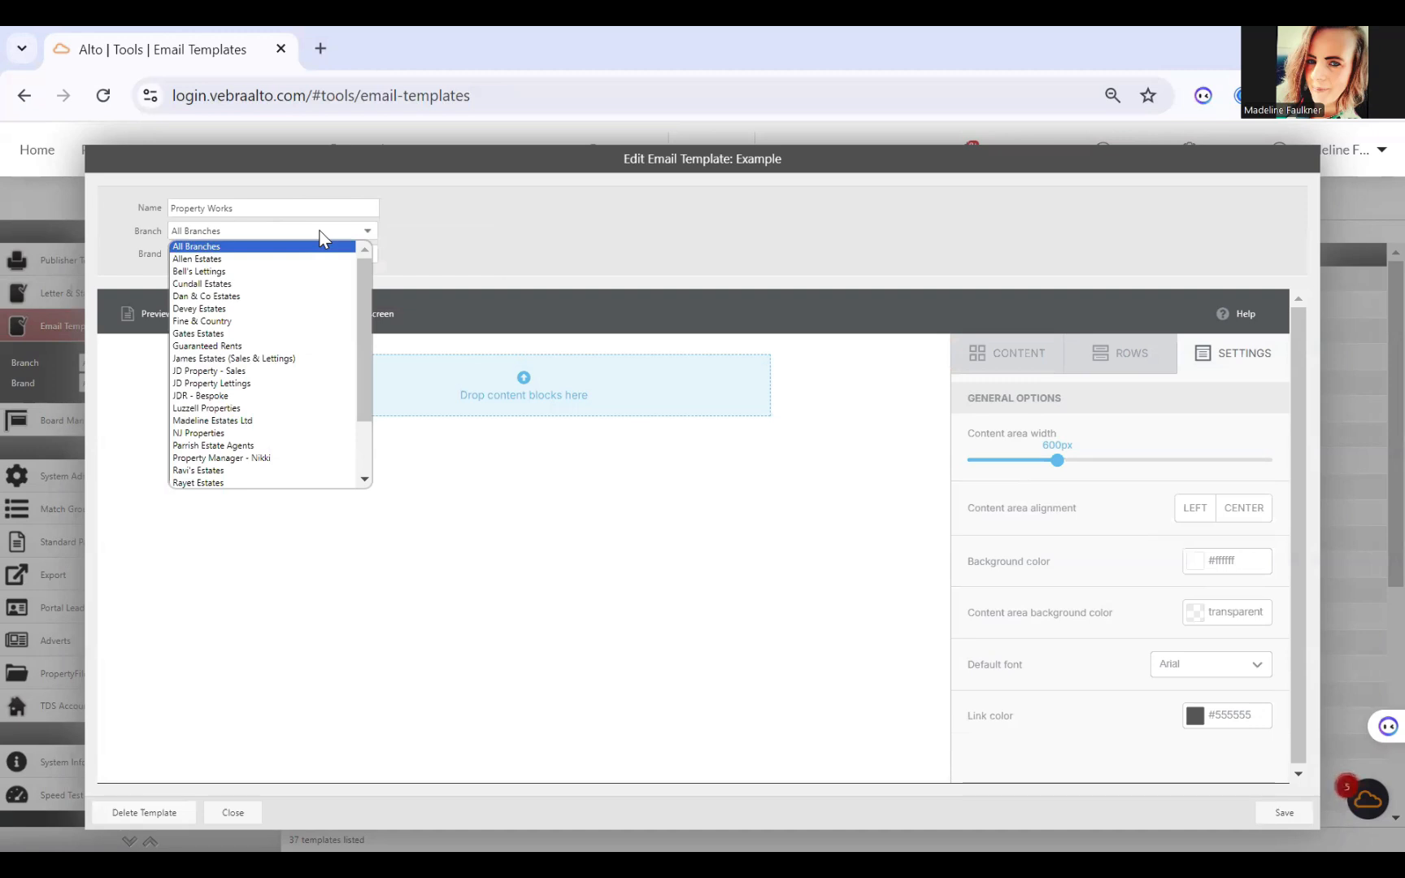
left_click(298, 249)
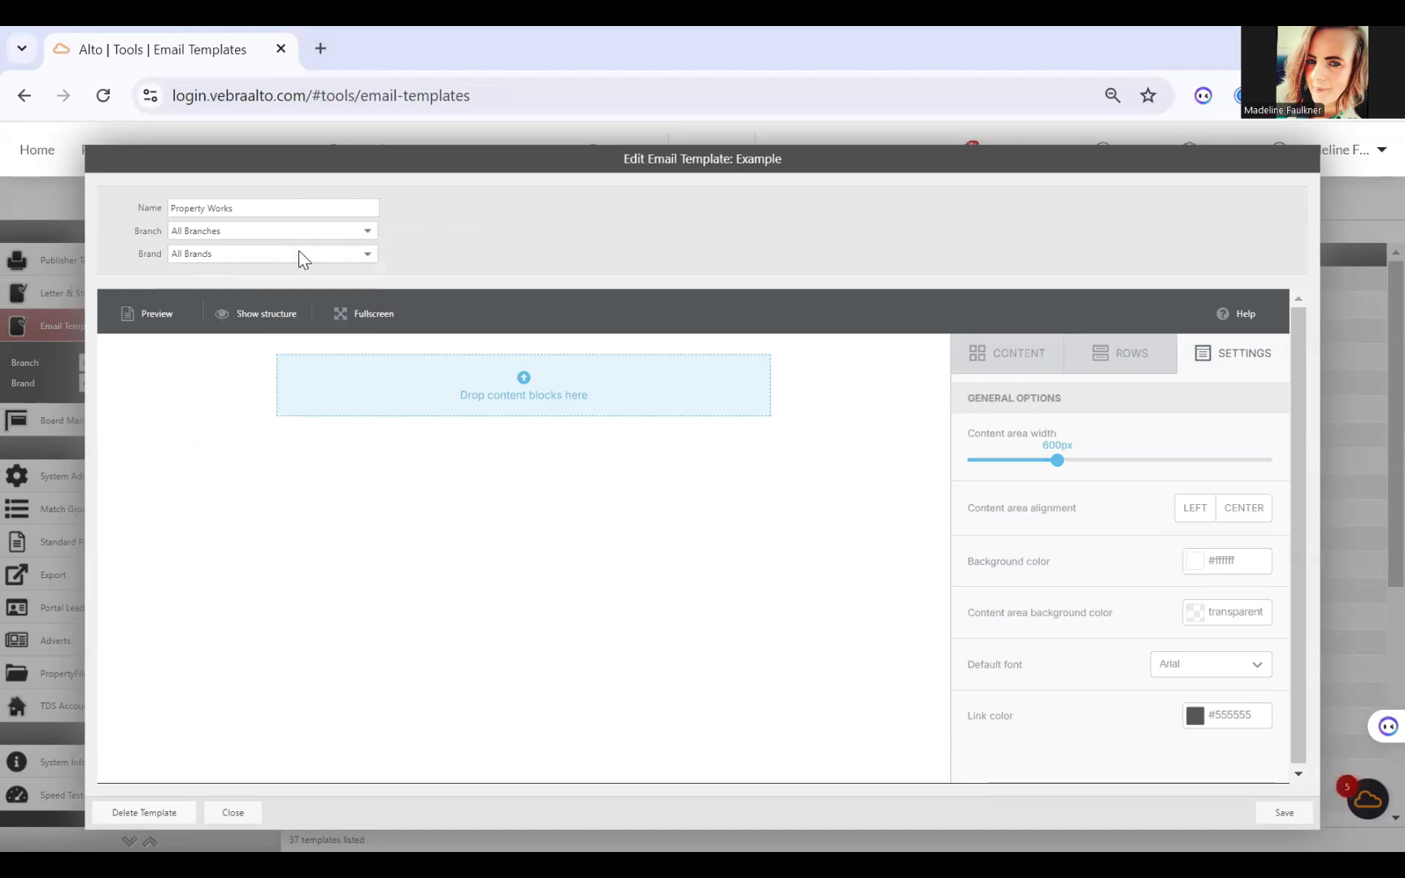
left_click(300, 255)
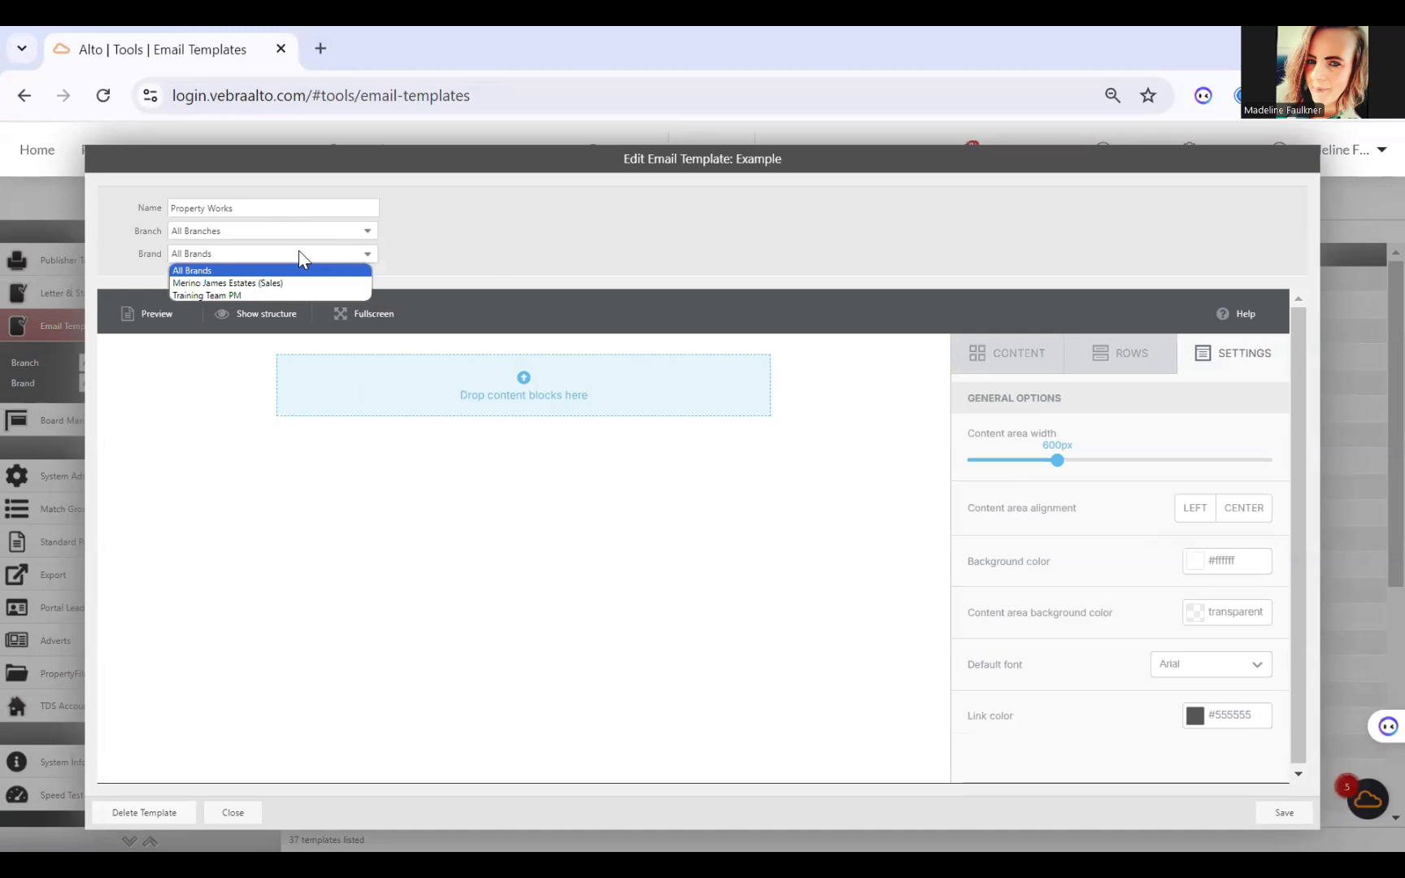
left_click(567, 229)
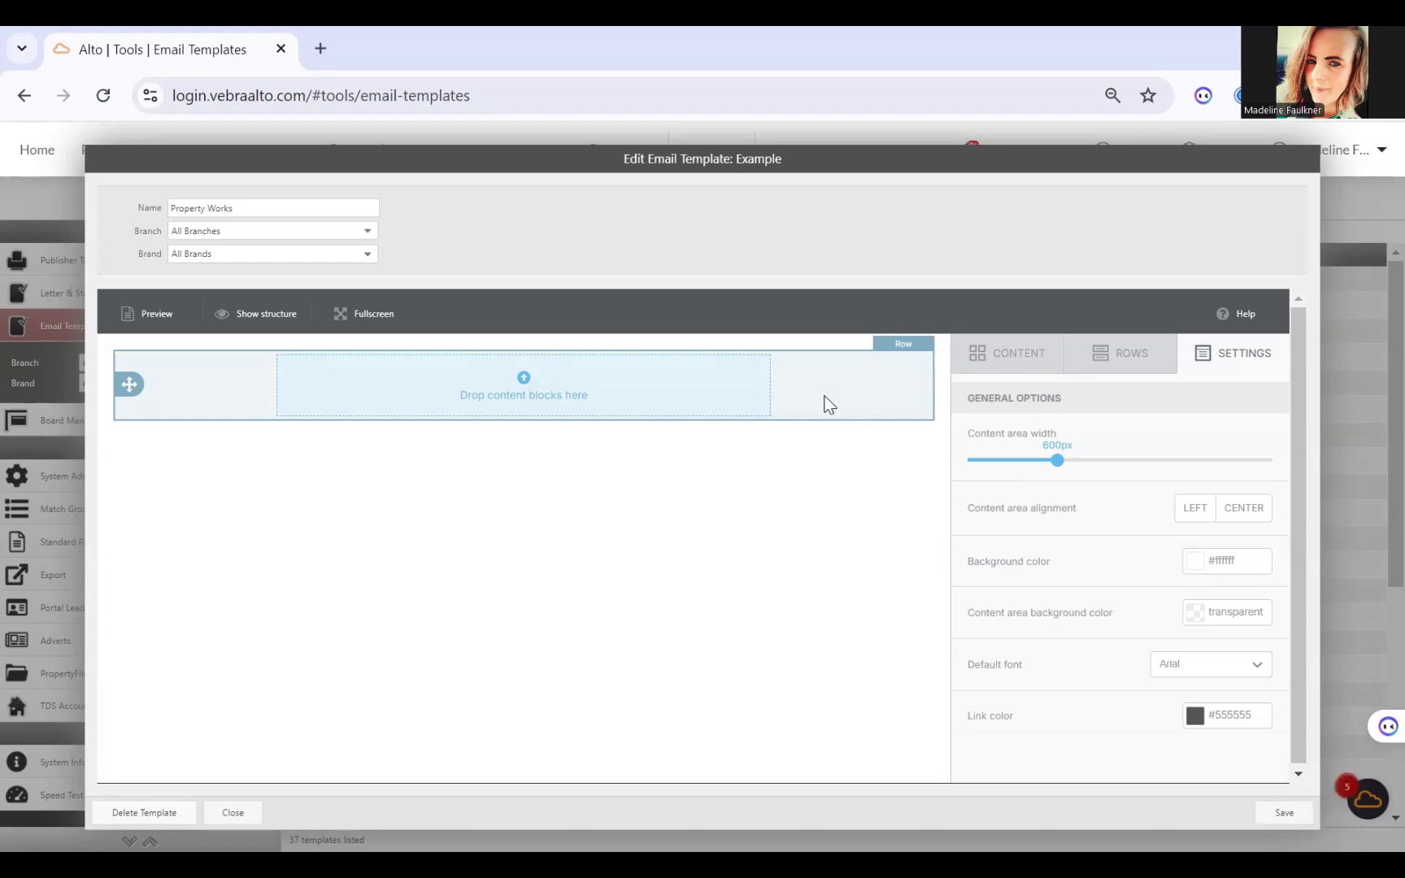
Step: Add a two-column row with a narrow and a wide column below the empty row, followed by a full-width row
left_click(1111, 370)
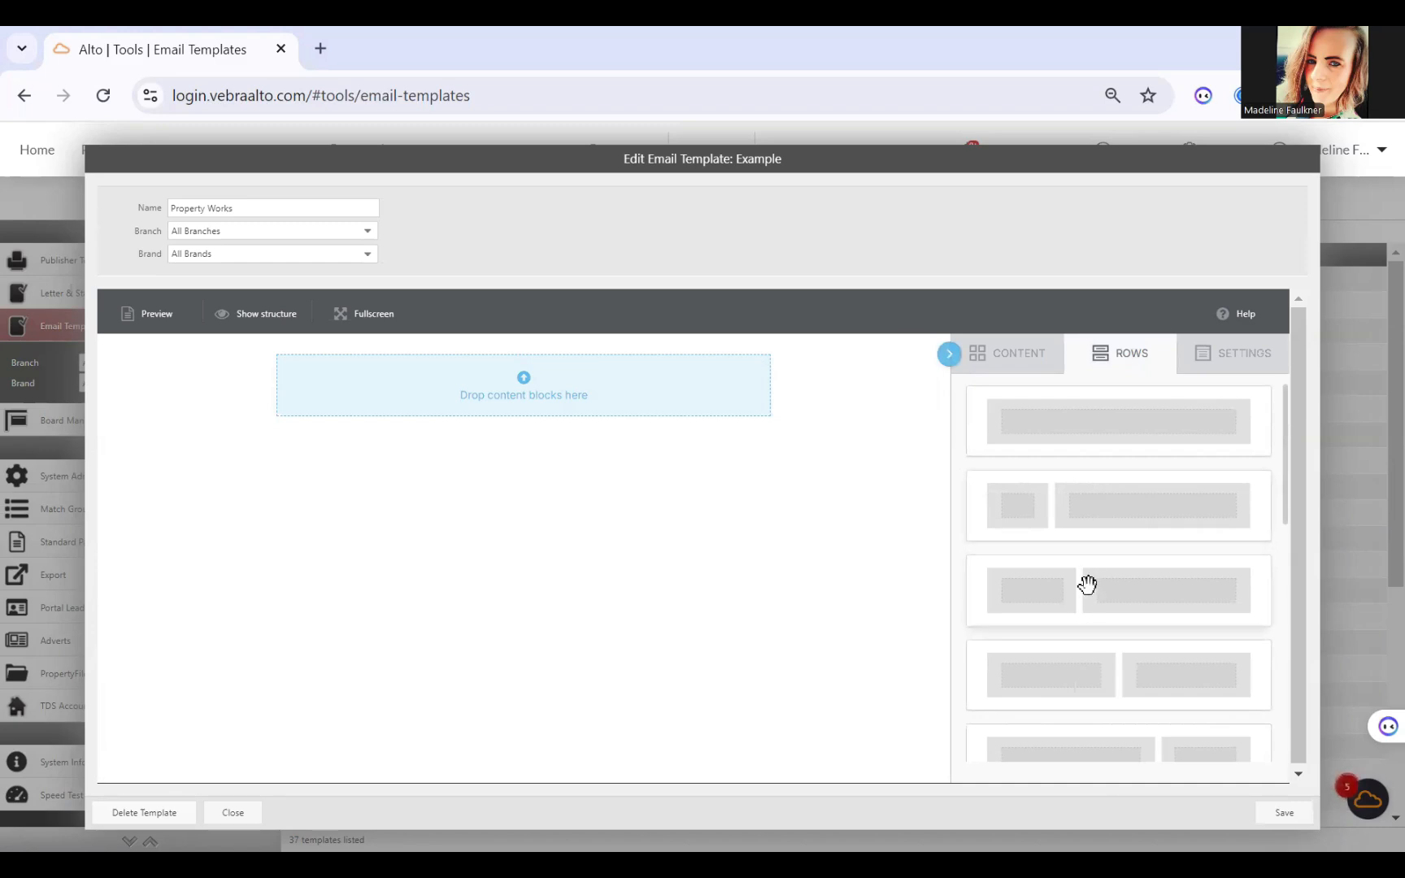
left_click_drag(1023, 577, 439, 407)
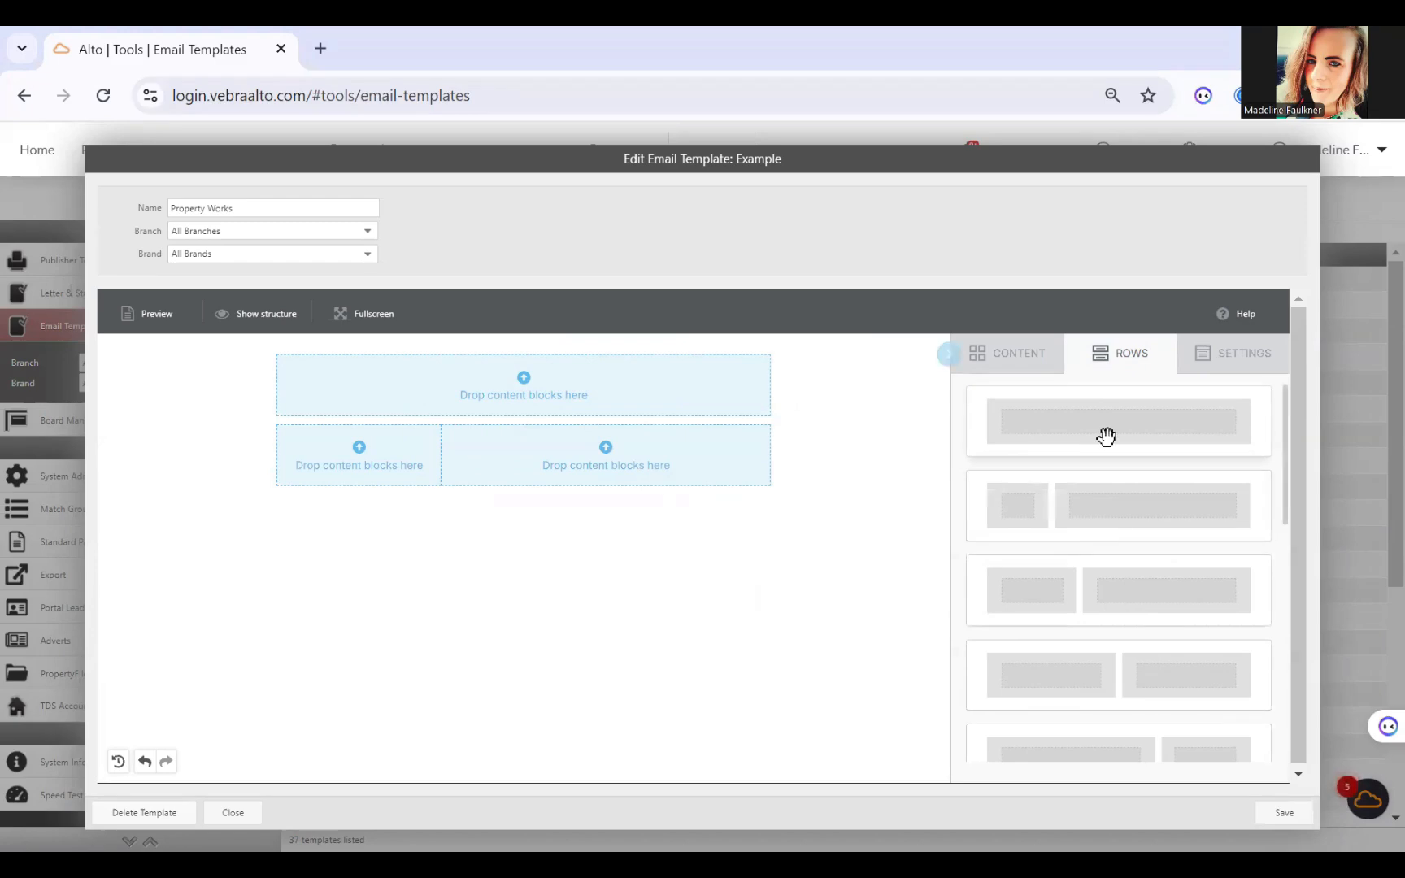
left_click_drag(1104, 436, 464, 482)
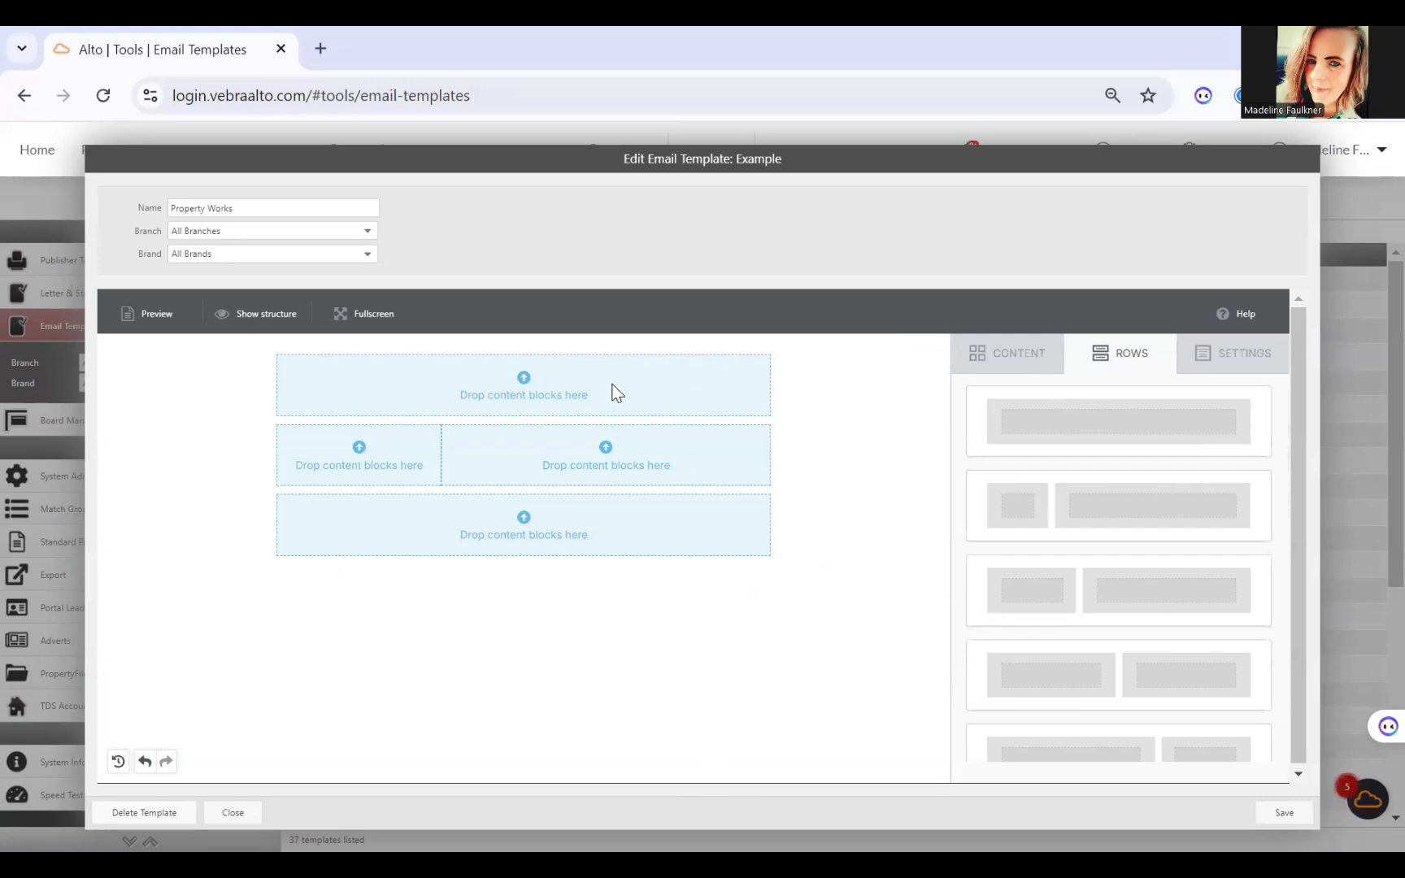
Step: Place a title block in the first row, image and text blocks in the narrow and wide columns, and an image block in the last row
left_click(1020, 358)
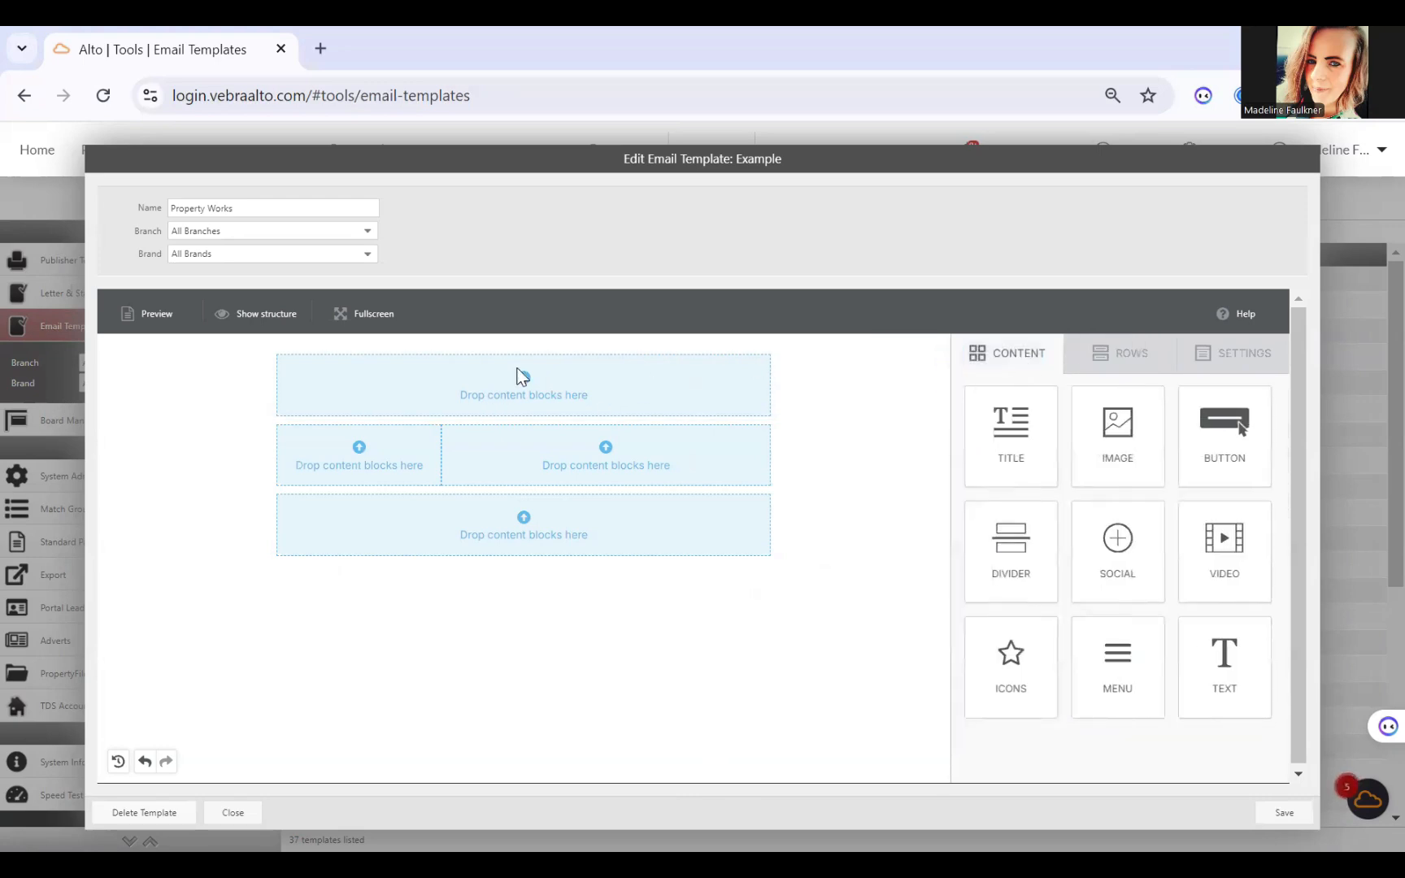
mouse_move(1008, 424)
left_mouse_down()
mouse_move(568, 449)
mouse_move(555, 356)
left_mouse_up()
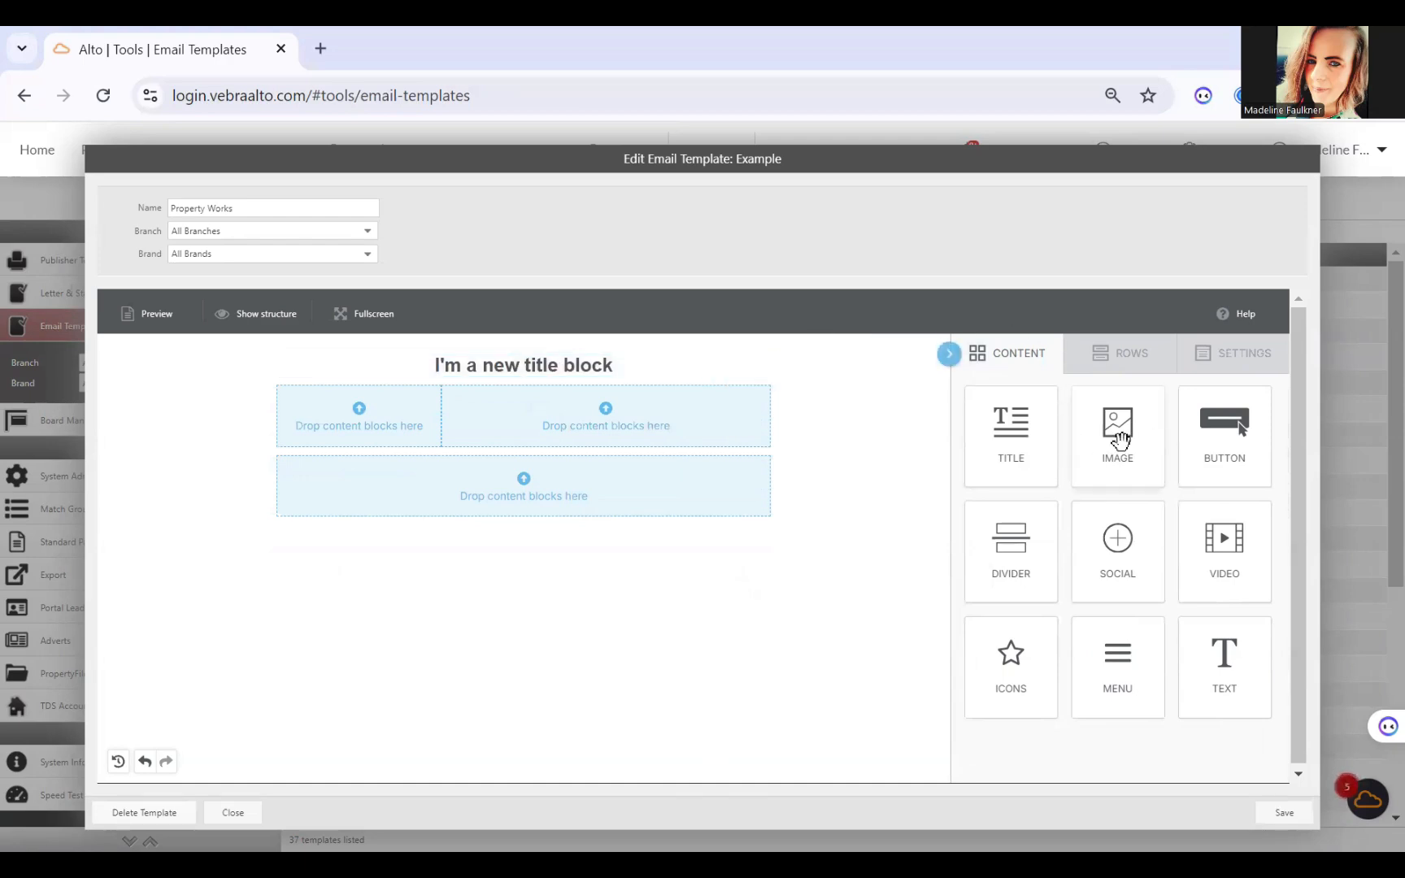
mouse_move(1120, 440)
left_mouse_down()
mouse_move(1024, 461)
mouse_move(407, 432)
mouse_move(297, 391)
left_mouse_up()
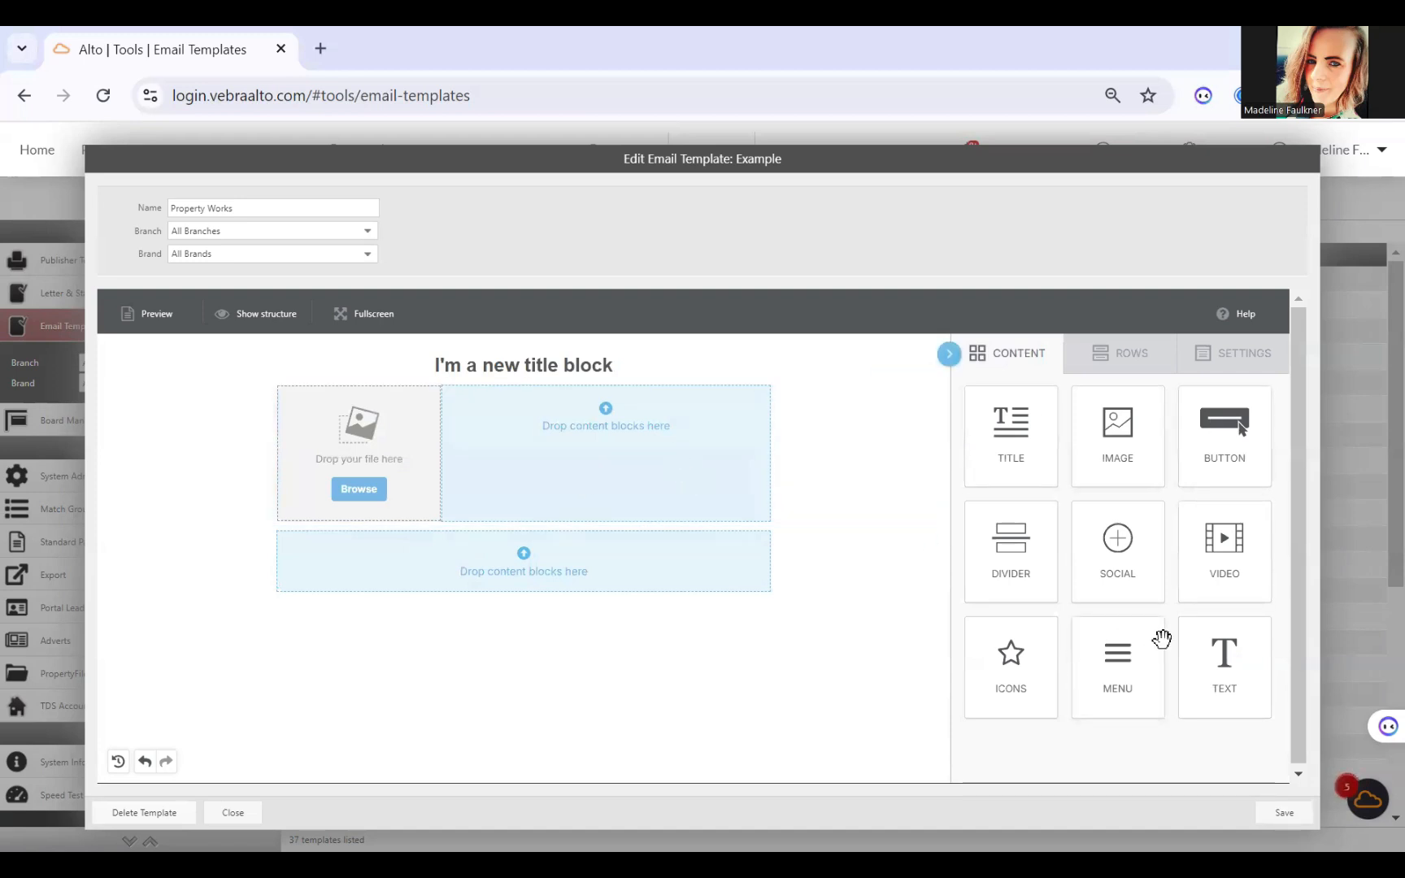
left_click_drag(1224, 655, 542, 387)
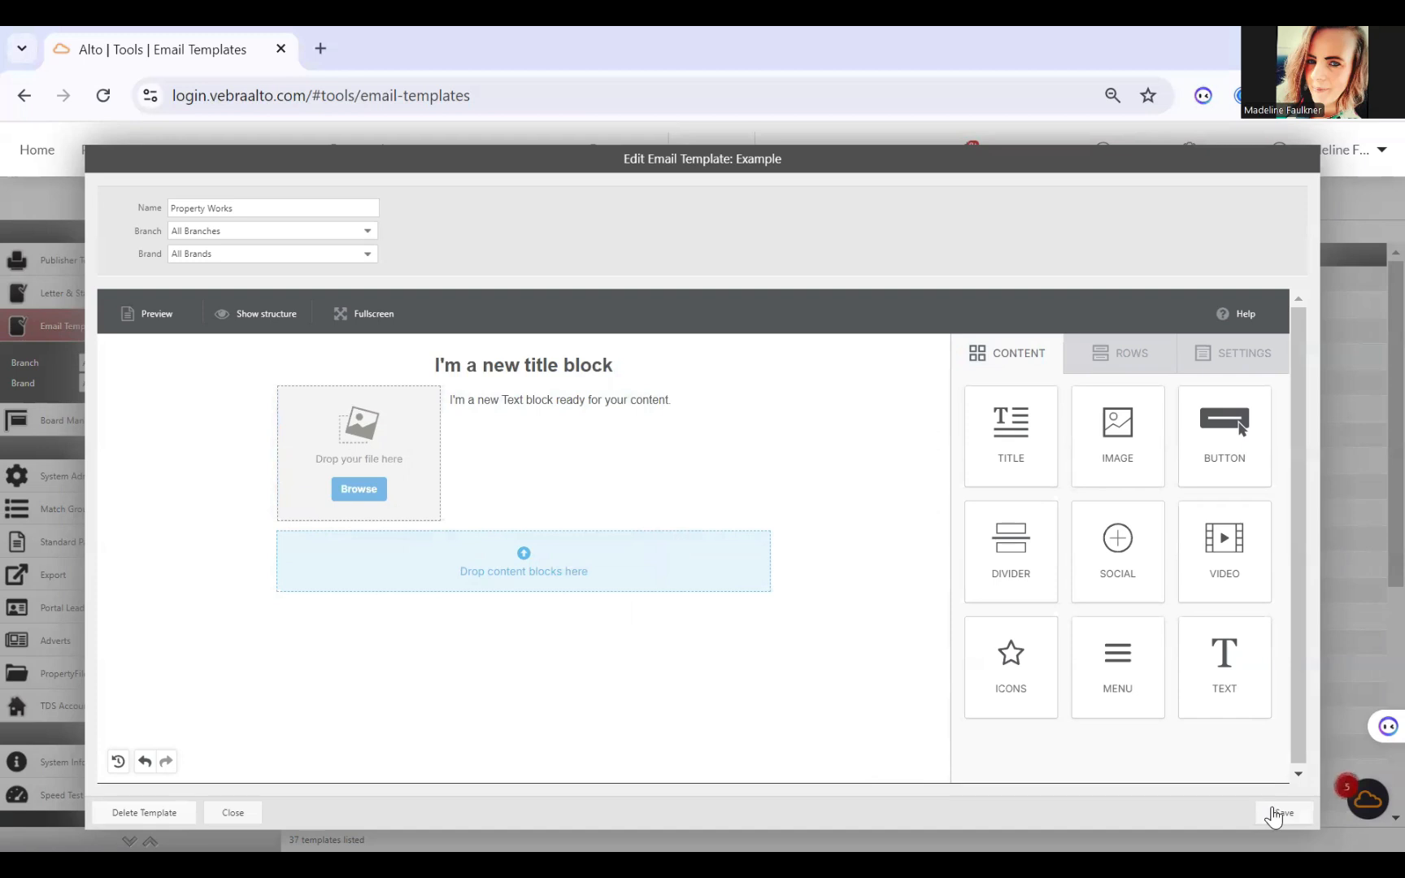
left_click_drag(1107, 454, 536, 537)
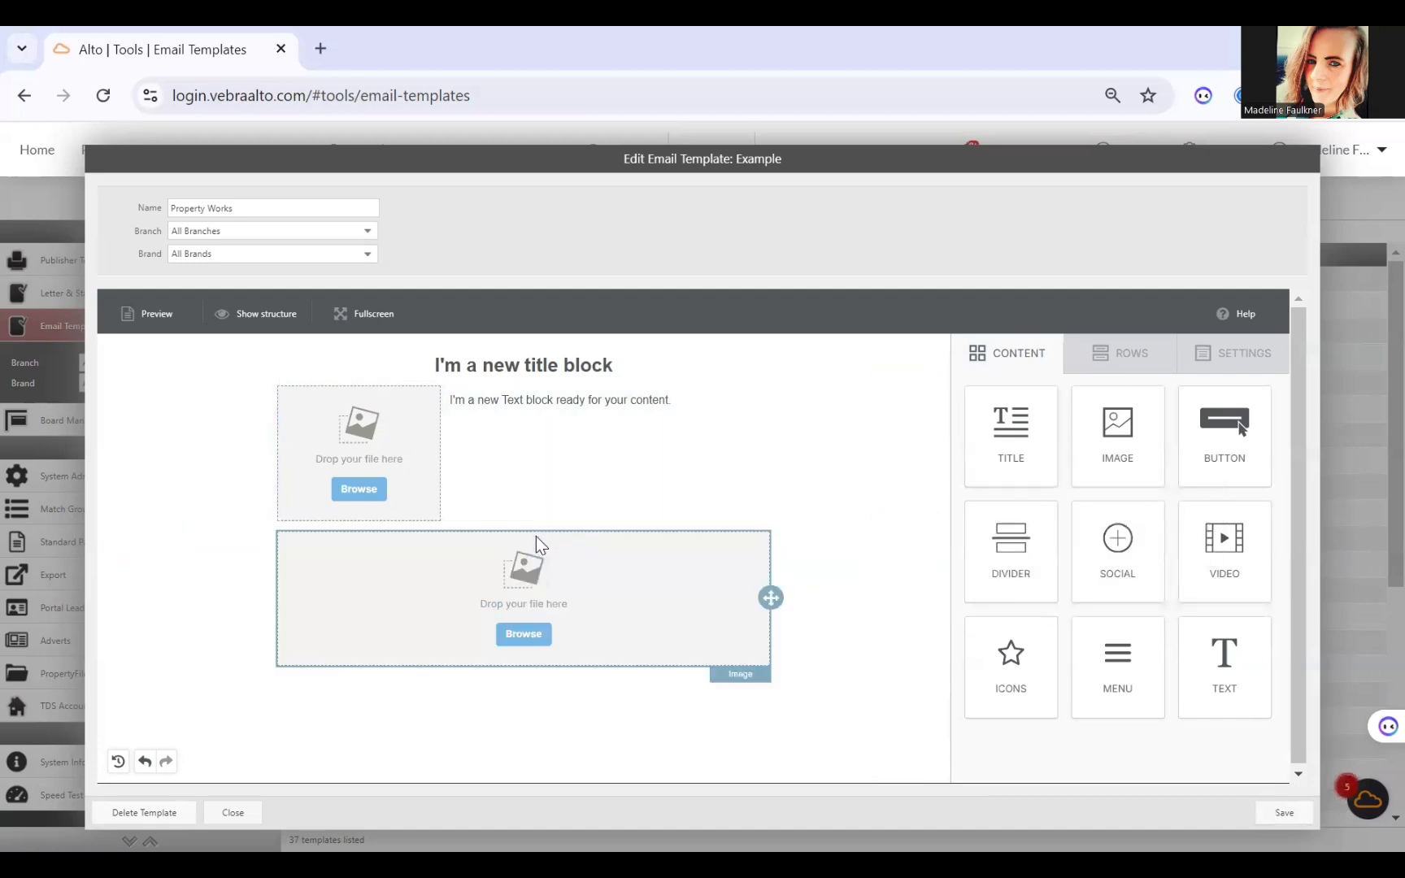
Step: Replace the title block's placeholder text with "Property Works"
left_click(525, 365)
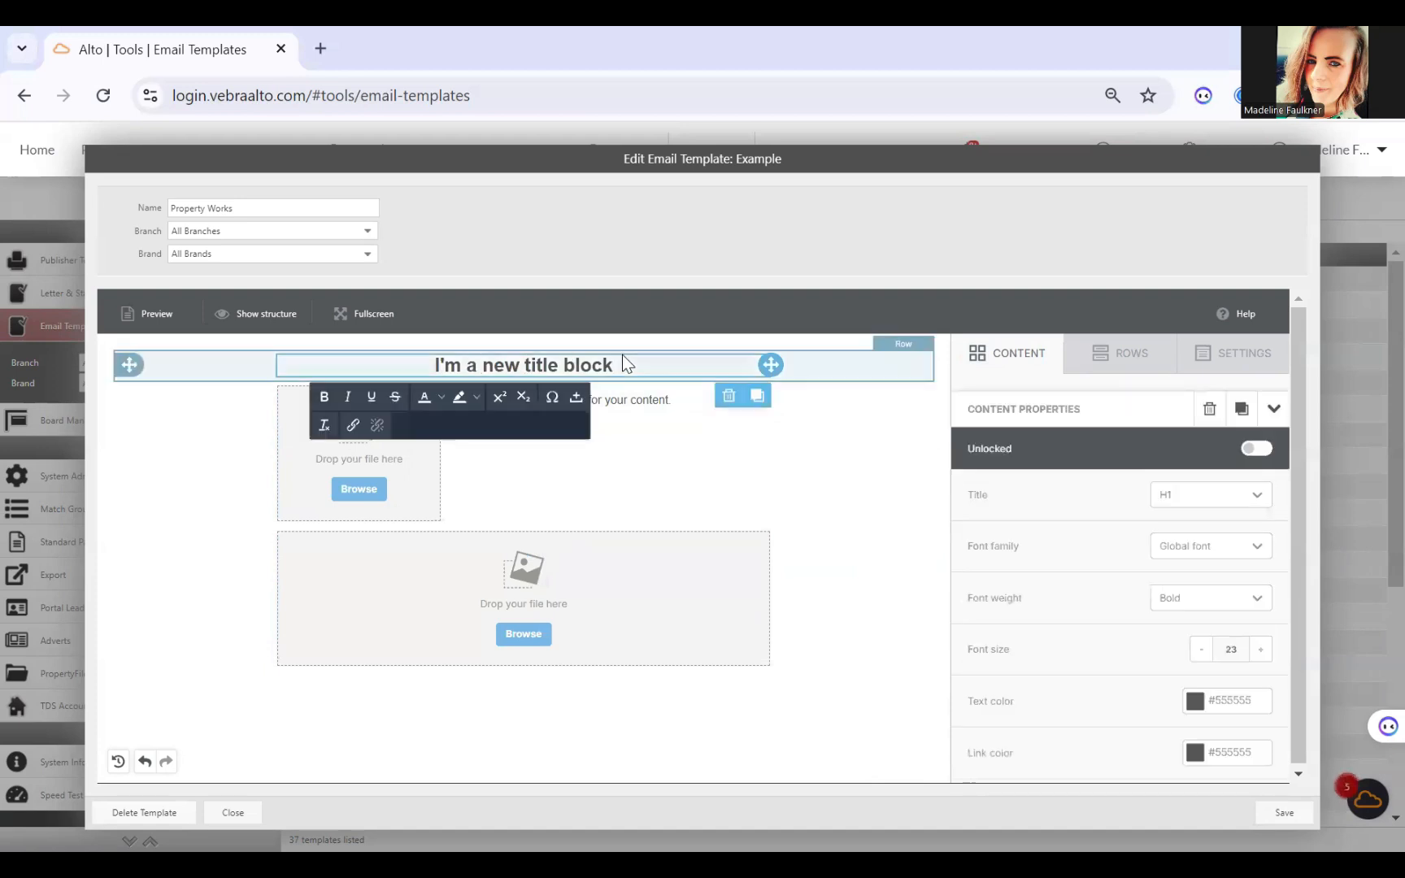
left_click_drag(612, 365, 433, 372)
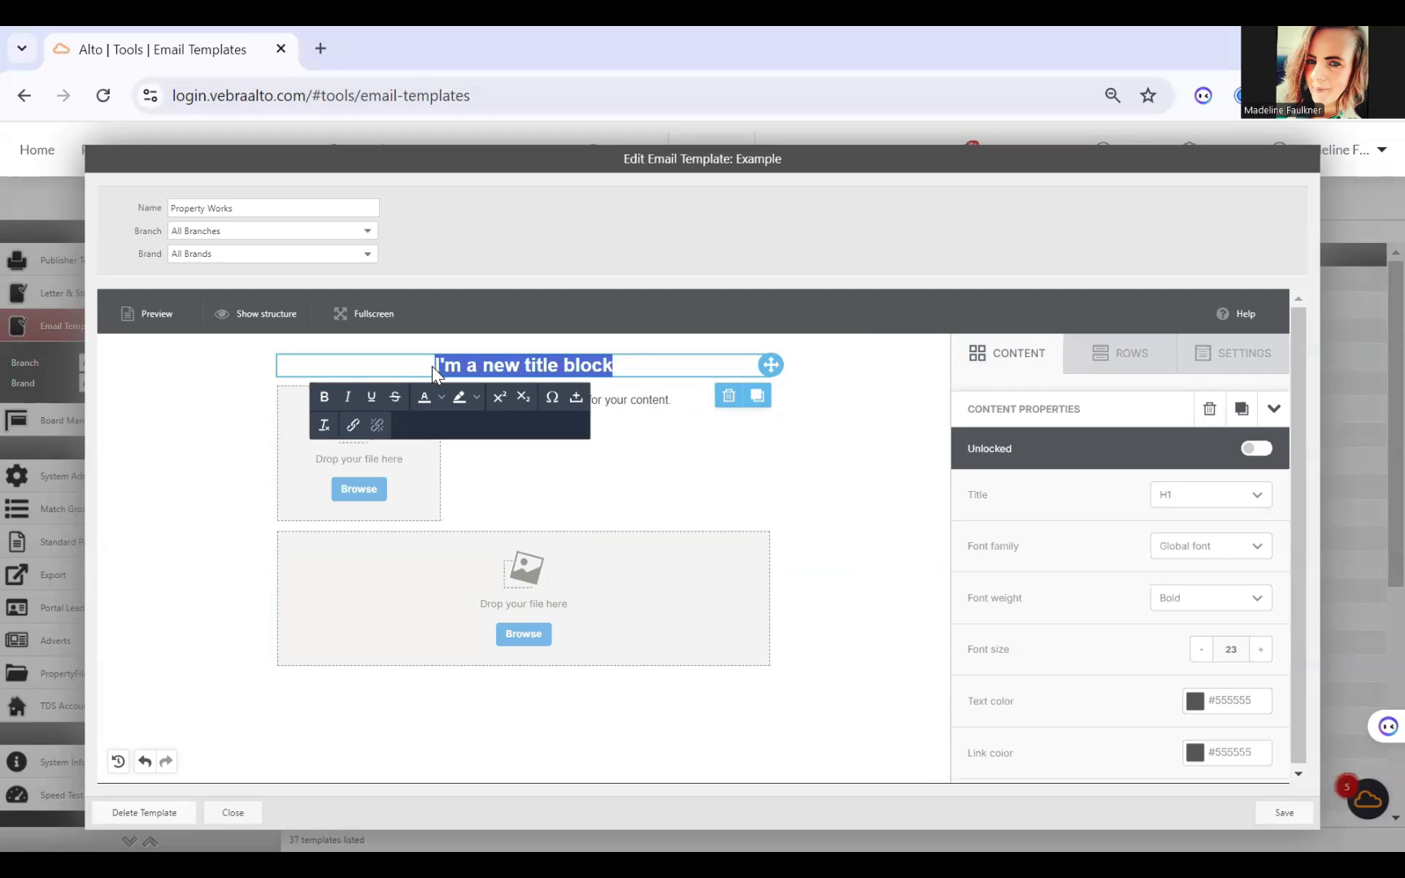
key("BackSpace")
type("Proper")
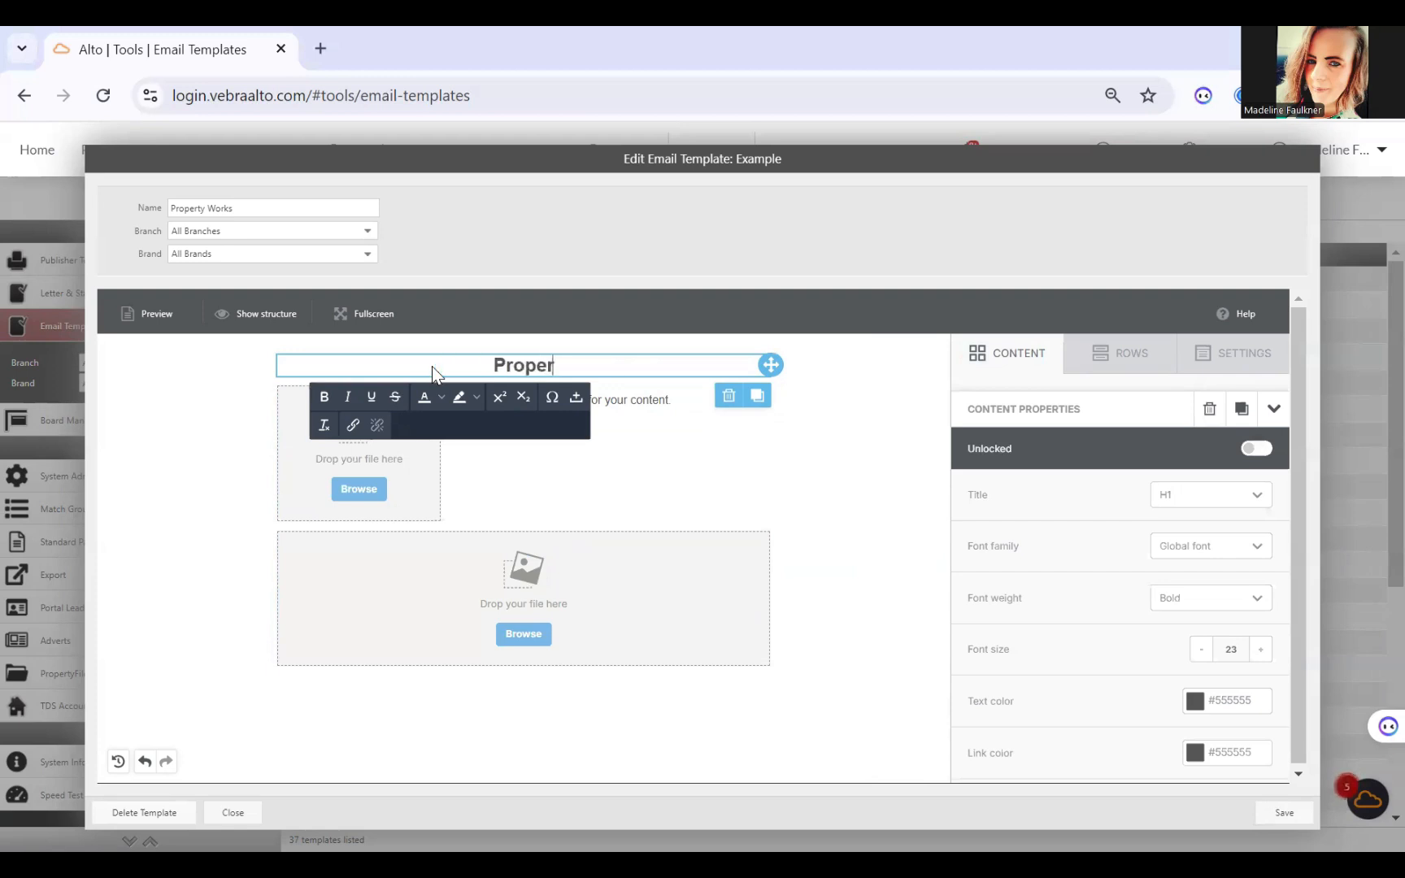
type("ty Works")
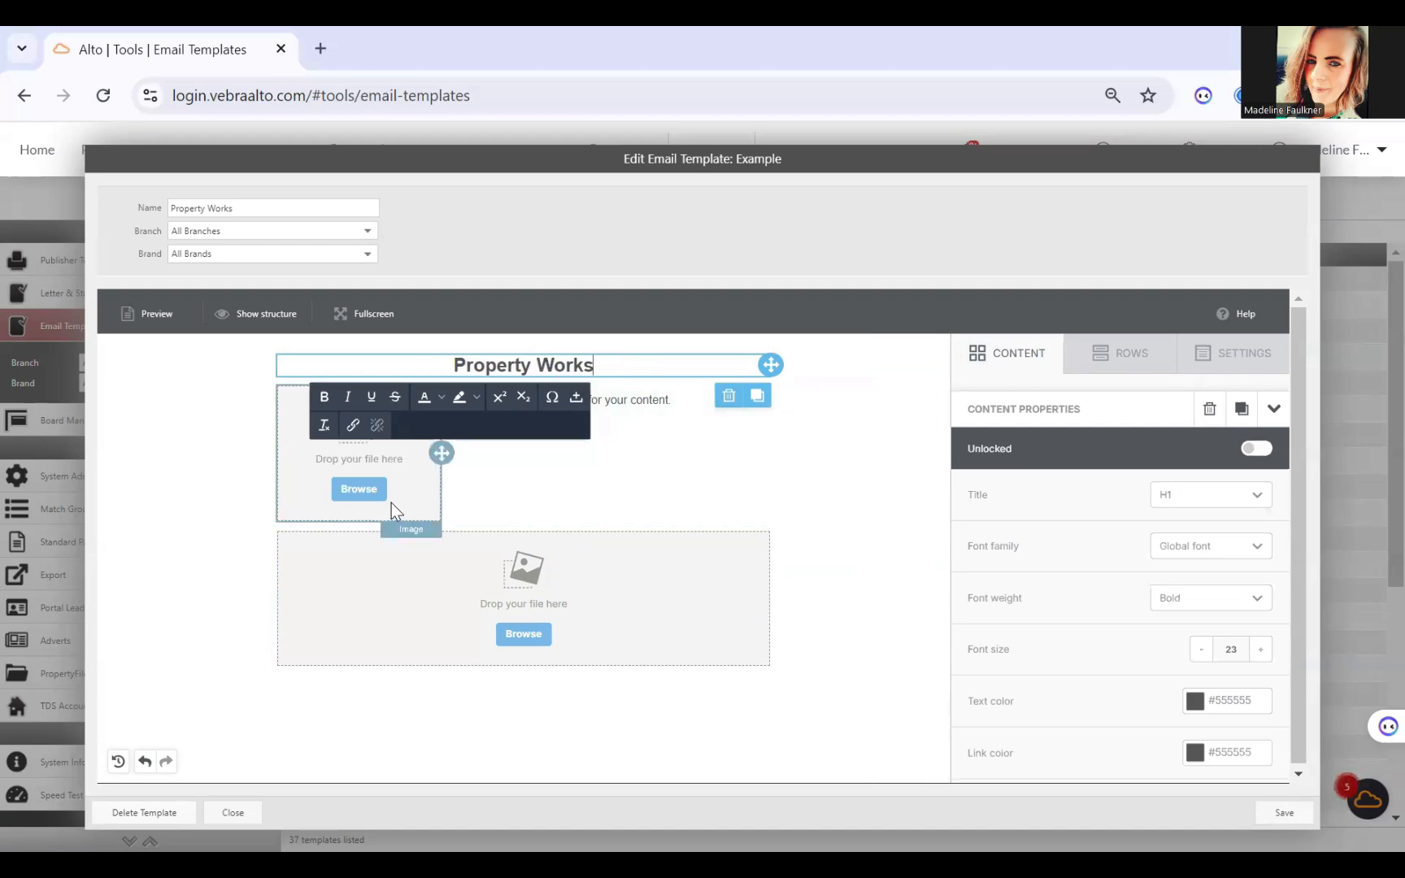
Step: Insert the logo o.png from the file manager into the narrow column's image block
left_click(345, 489)
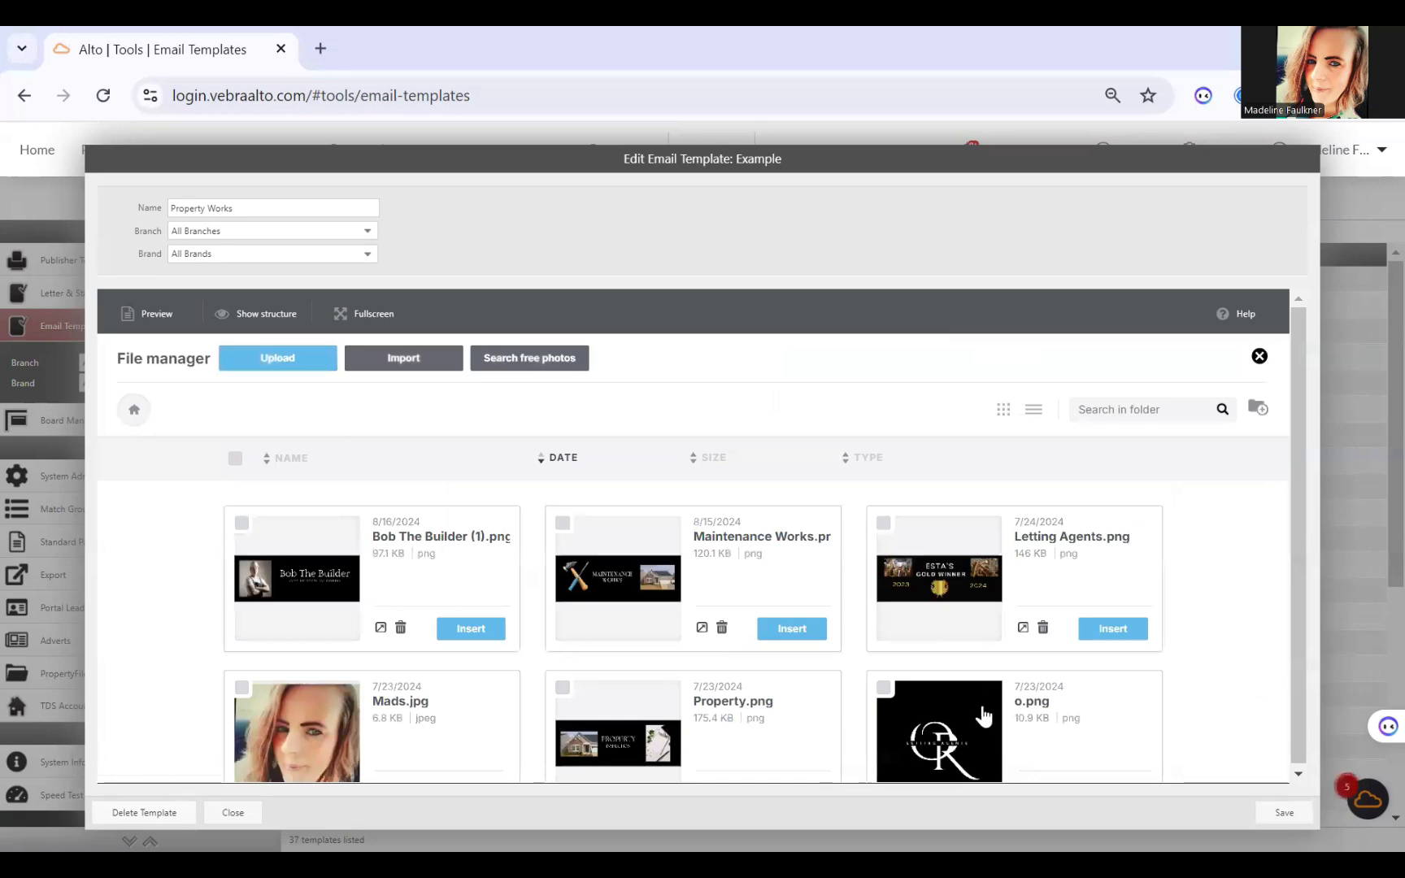
scroll(944, 728, "down", 3)
left_click(944, 638)
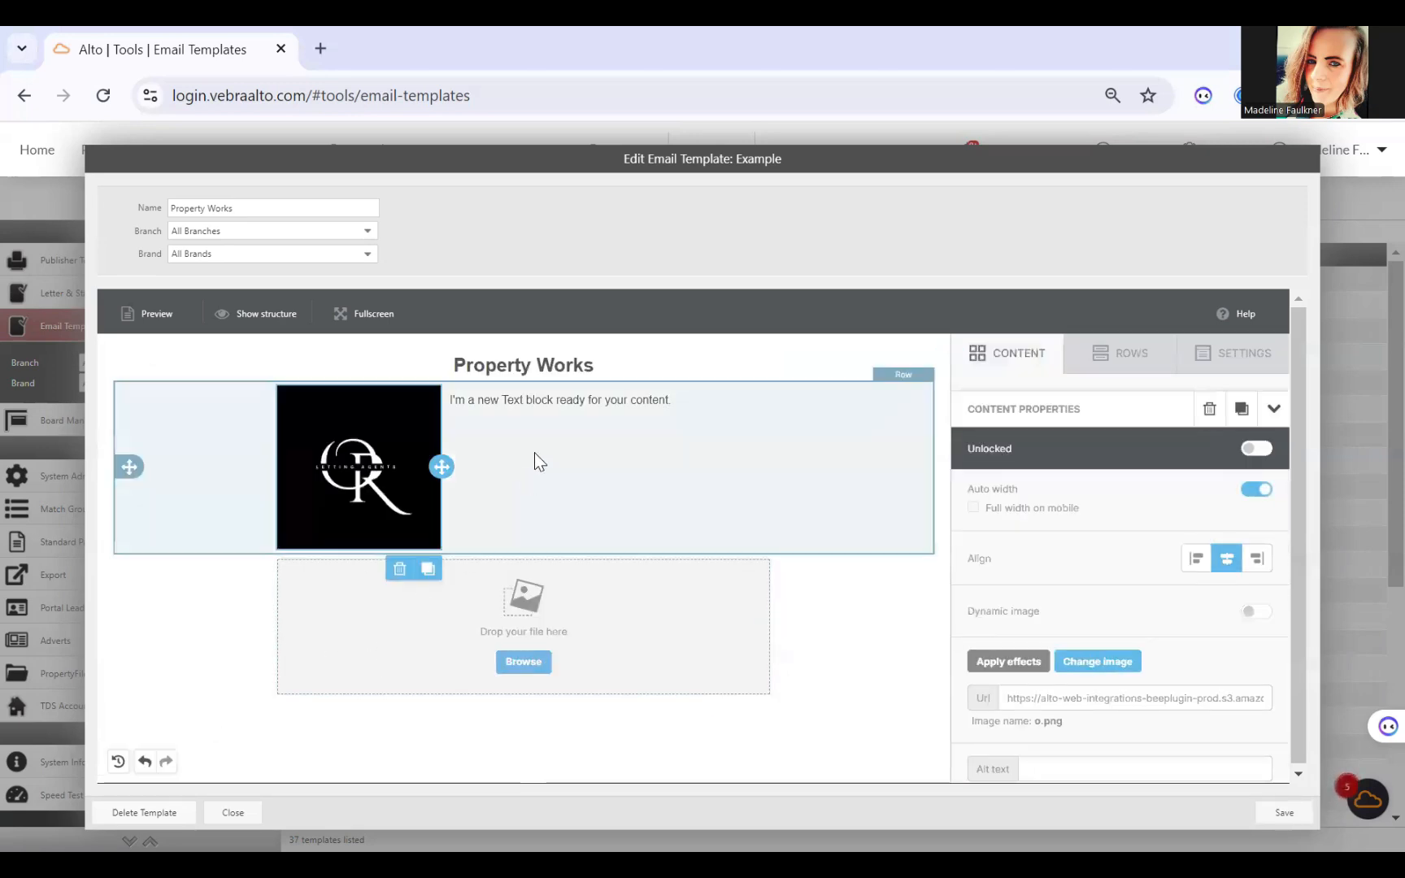
Step: Replace the text block's placeholder with the merge fields #branch_address#, #branch_phone#, #branch_email# and #branch_web_address# on separate lines
left_click(534, 452)
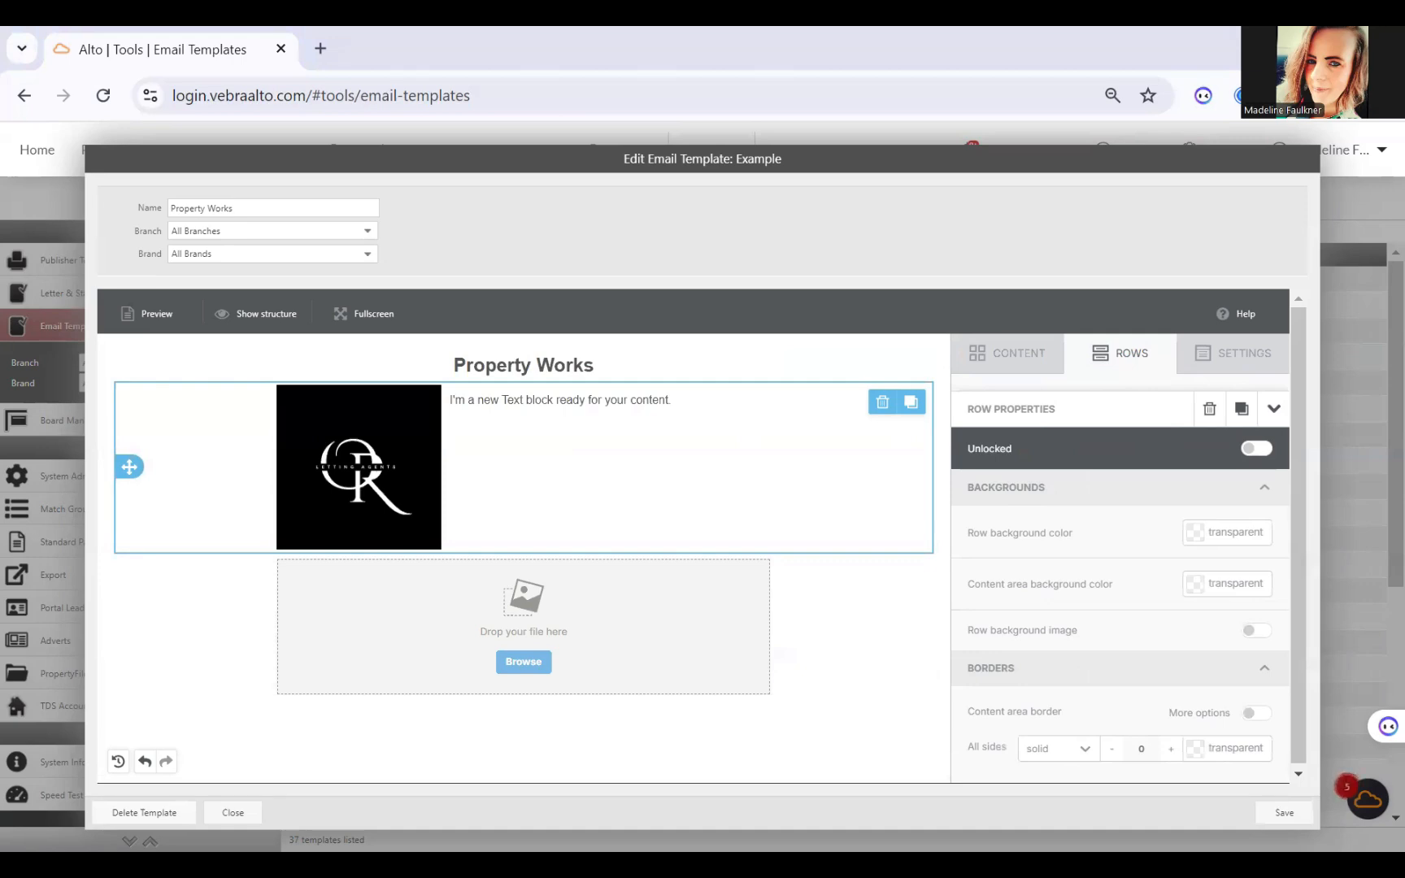
left_click(681, 410)
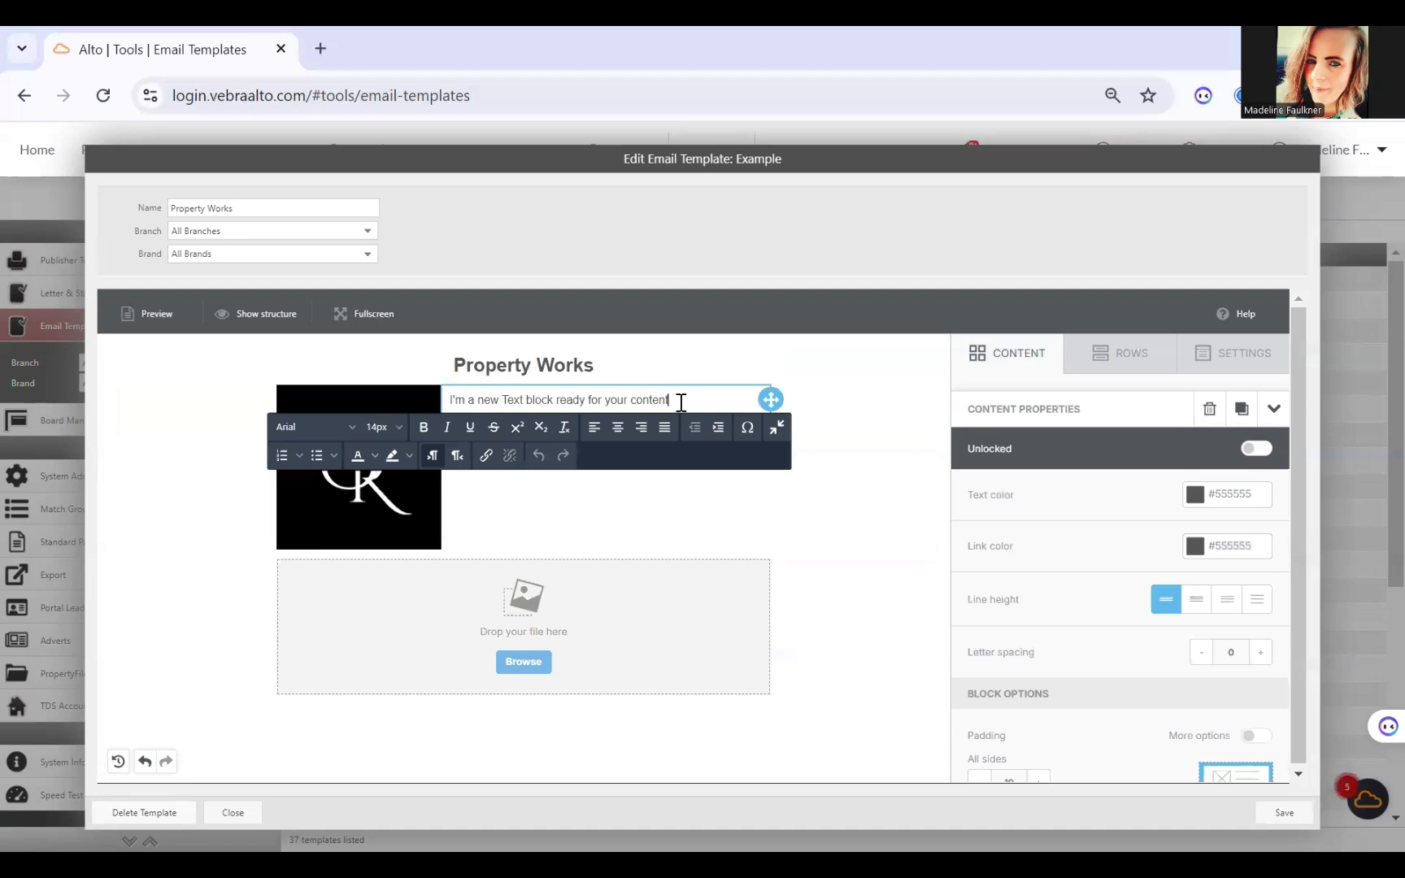
key("BackSpace")
key("BackSpace")
key("BackSpace")
key("BackSpace")
key("BackSpace")
key("BackSpace")
key("BackSpace")
key("BackSpace")
key("BackSpace")
key("BackSpace")
key("BackSpace")
key("BackSpace")
key("BackSpace")
key("BackSpace")
key("BackSpace")
key("BackSpace")
key("BackSpace")
key("BackSpace")
key("BackSpace")
key("BackSpace")
key("BackSpace")
key("BackSpace")
key("BackSpace")
key("BackSpace")
key("BackSpace")
key("BackSpace")
key("BackSpace")
key("BackSpace")
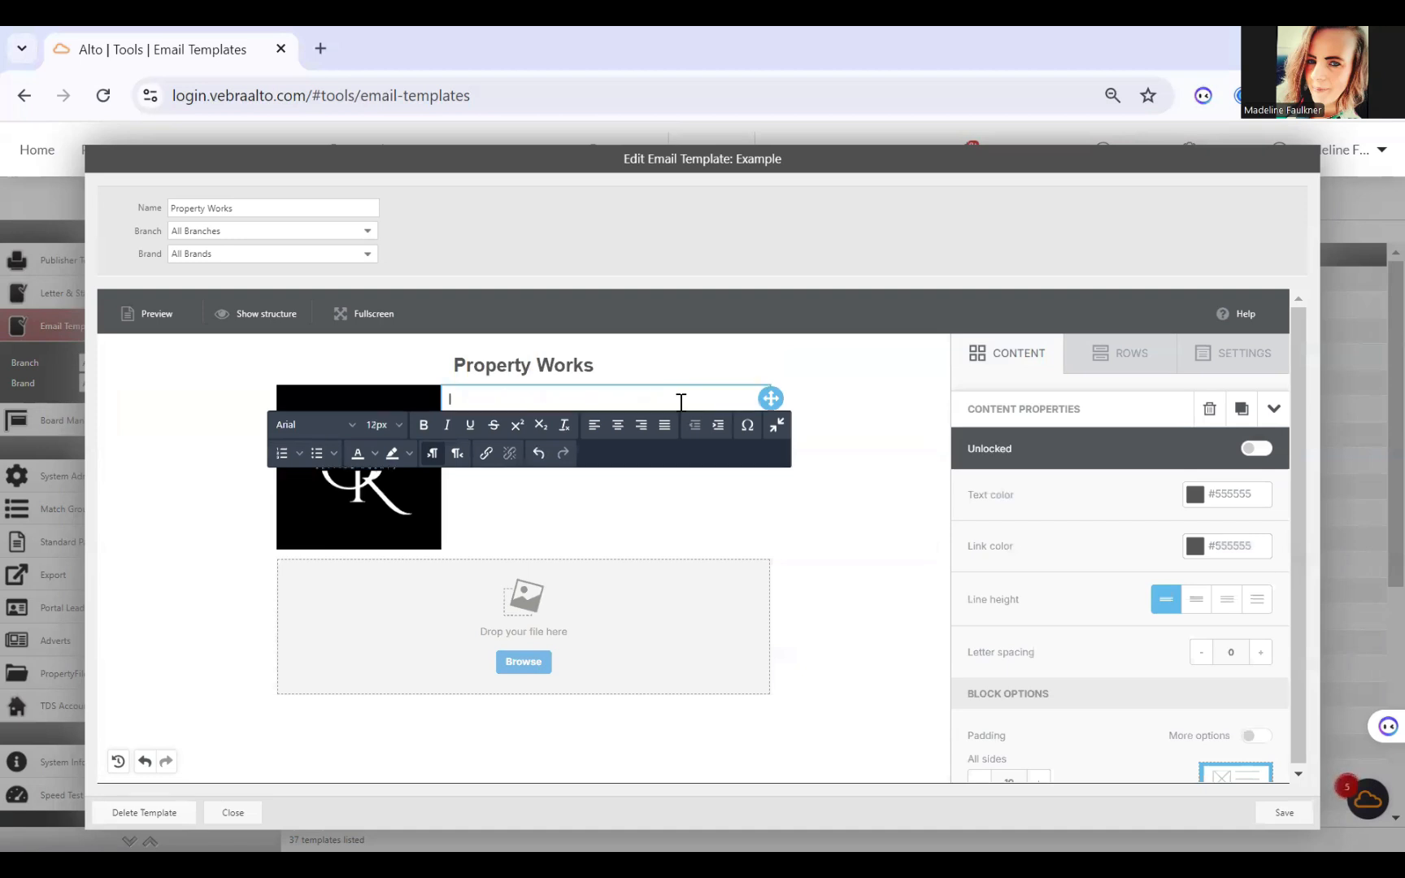
type("#branch_address# #branch_phone# #branch_email# #branch_web_address#")
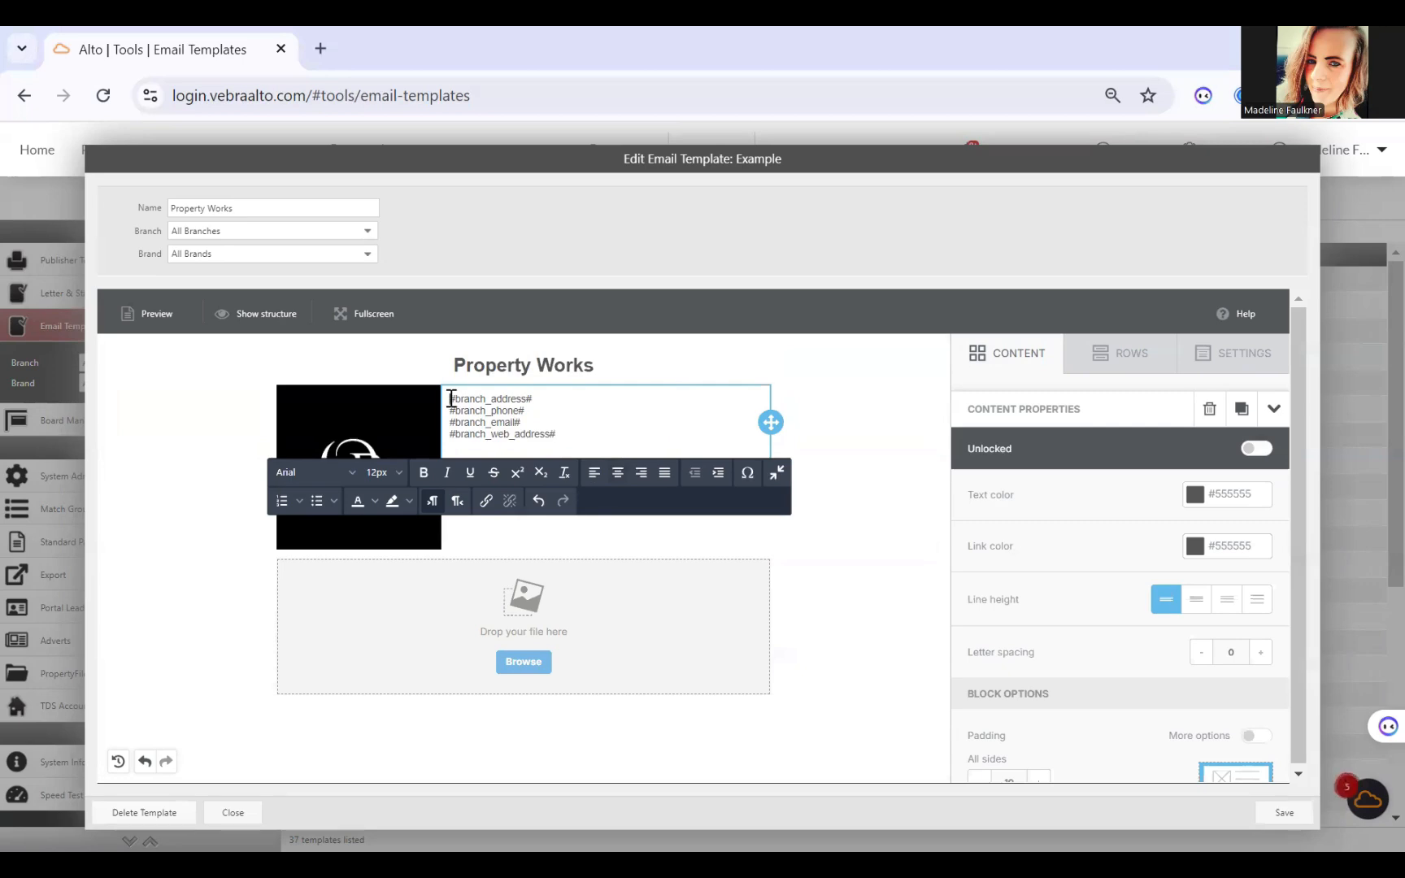
Step: Right-align all four branch merge fields in the text block beside the logo
left_click_drag(451, 399, 574, 435)
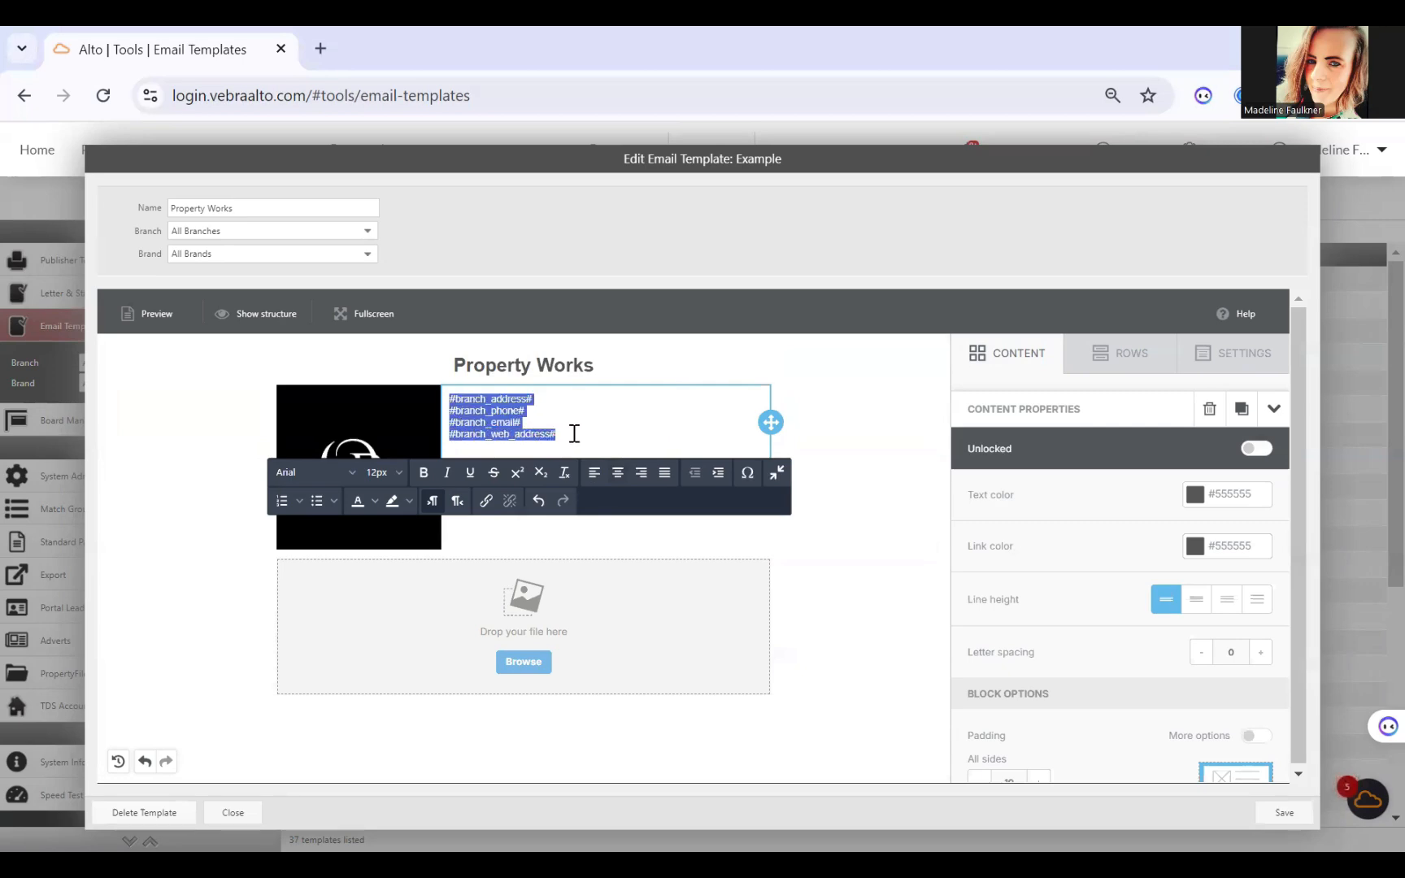
left_click(637, 475)
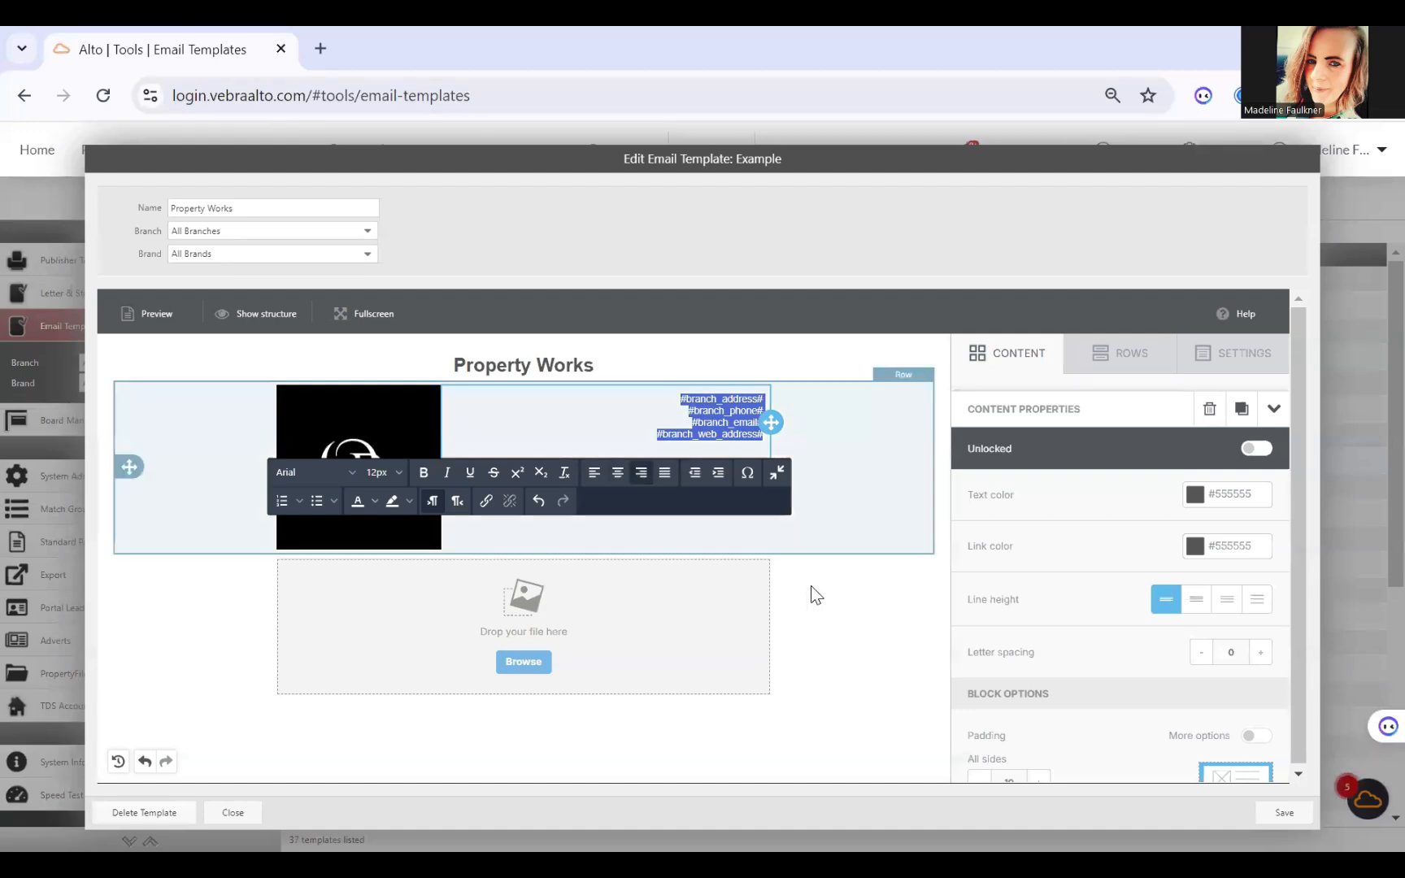
left_click(705, 533)
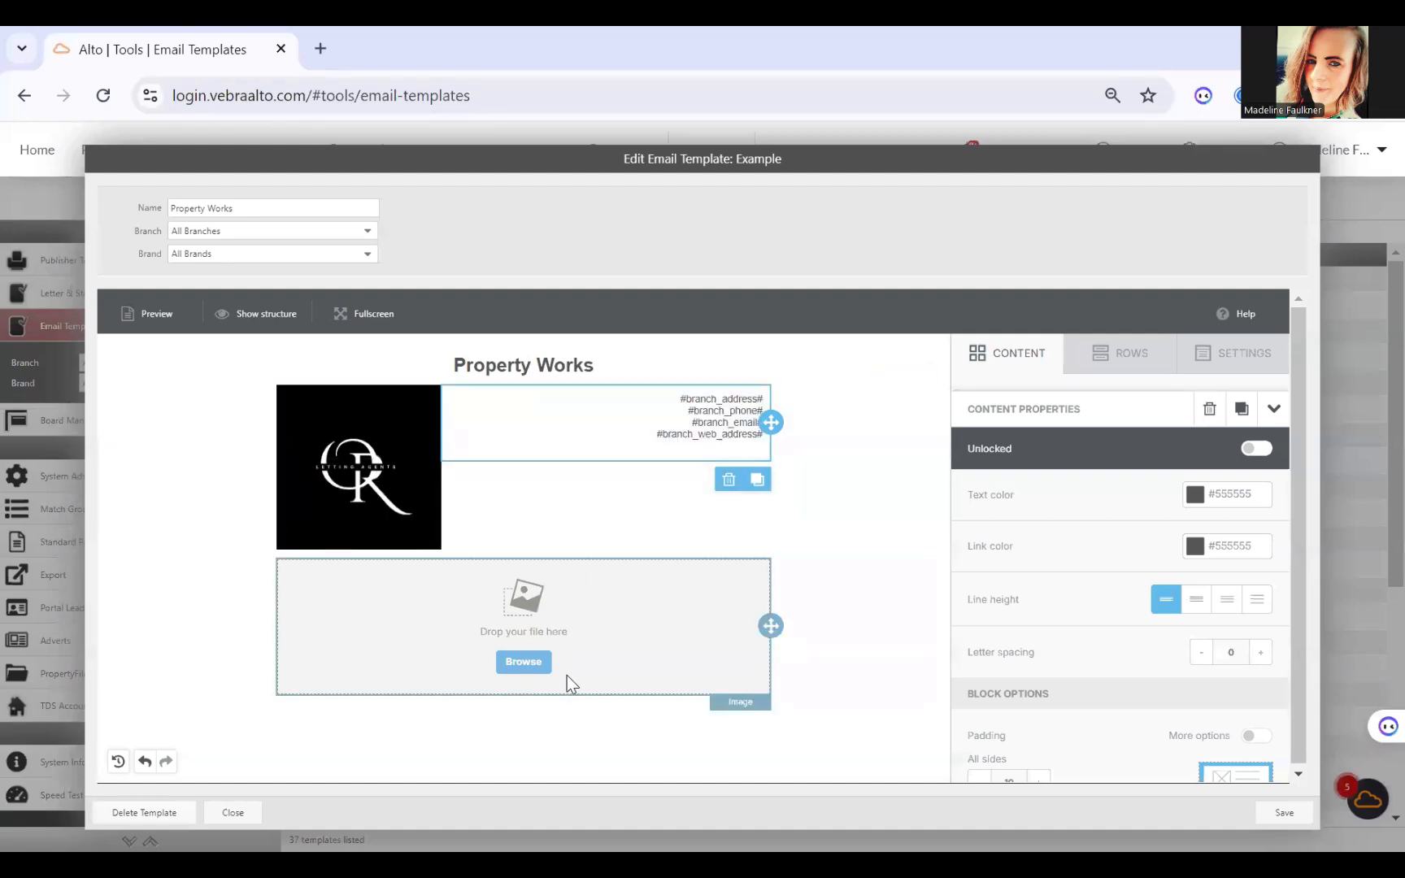
Step: Insert Maintenance Works.png from the file manager into the full-width image block below the logo row
left_click(523, 662)
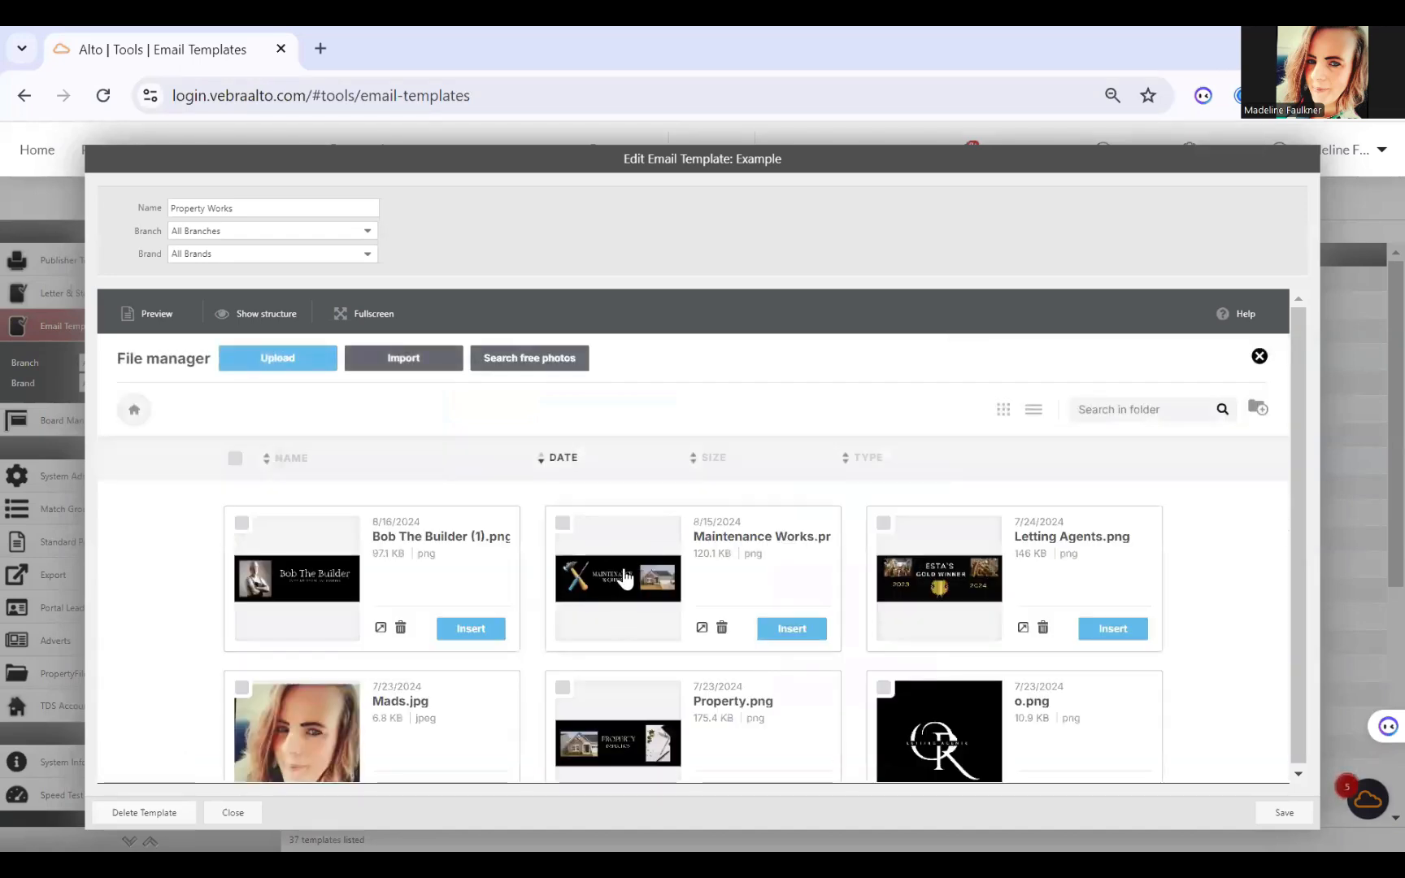
left_click(620, 578)
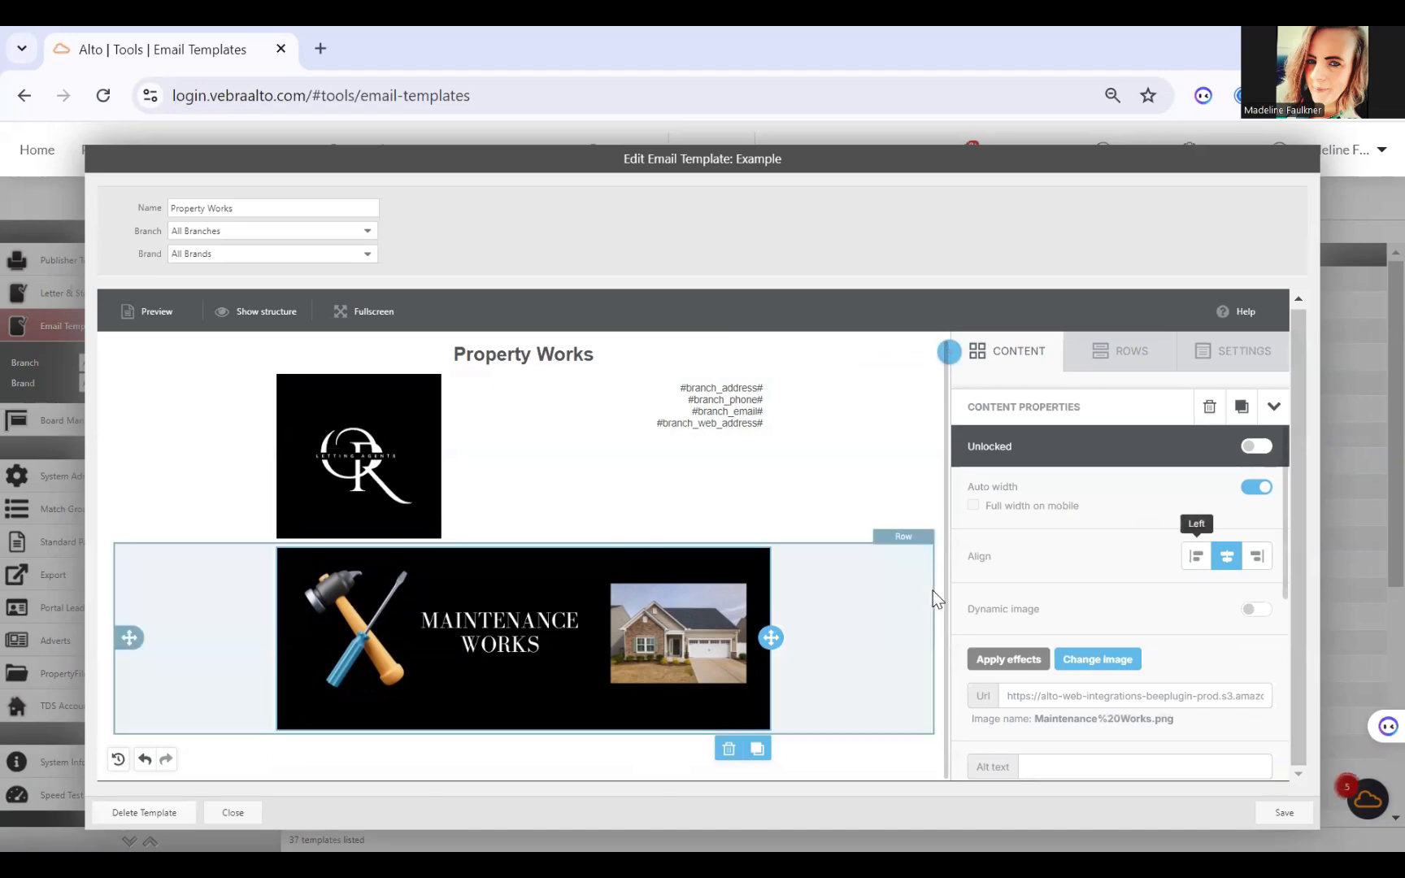
Step: Add a two-column row with a wide first column and a narrow second column below the Maintenance Works banner
left_click(1107, 354)
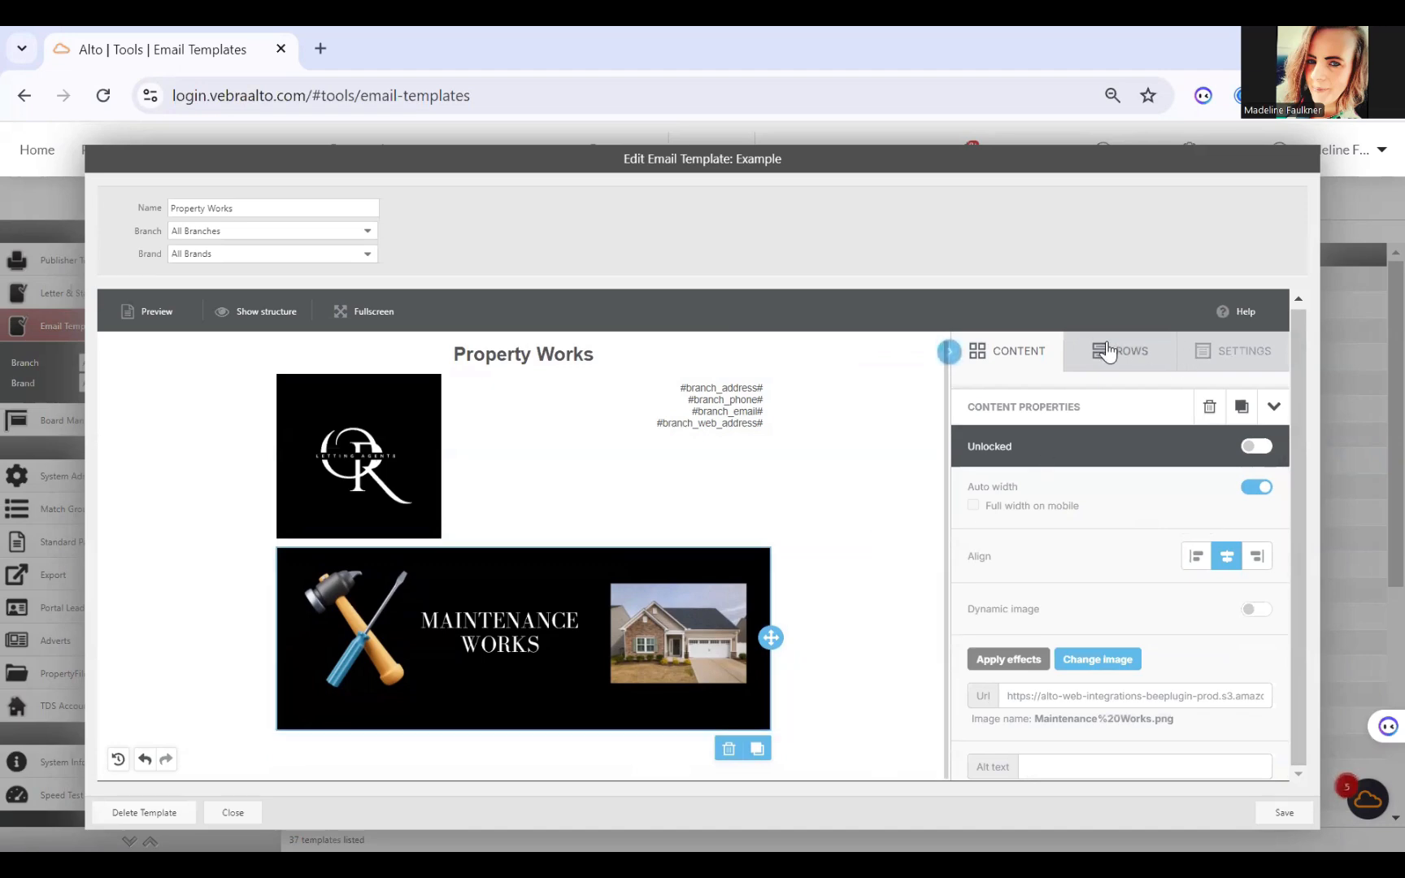
scroll(1095, 655, "down", 2)
left_click_drag(1095, 655, 537, 736)
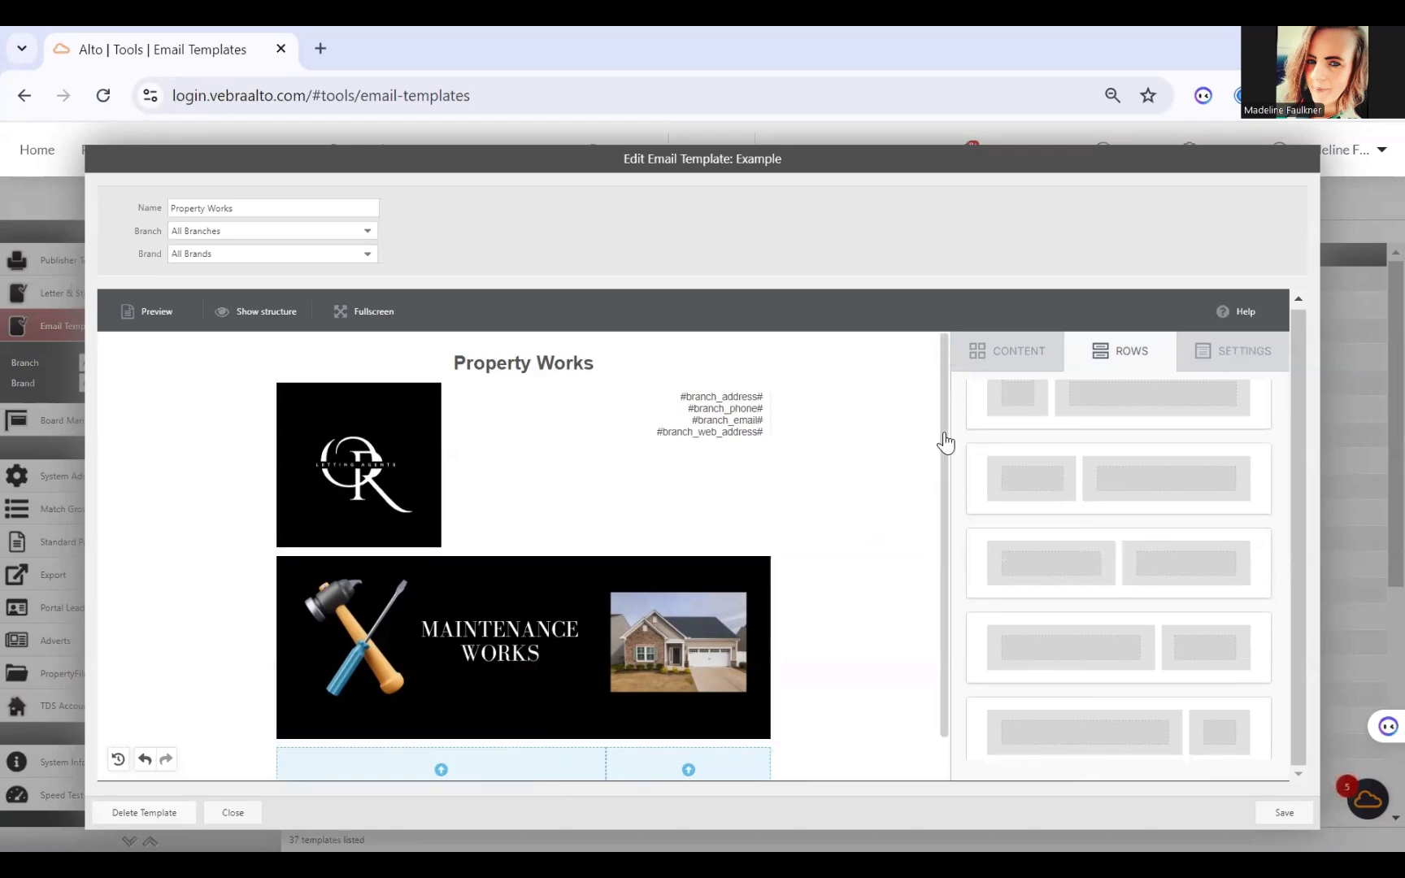
scroll(945, 443, "down", 1)
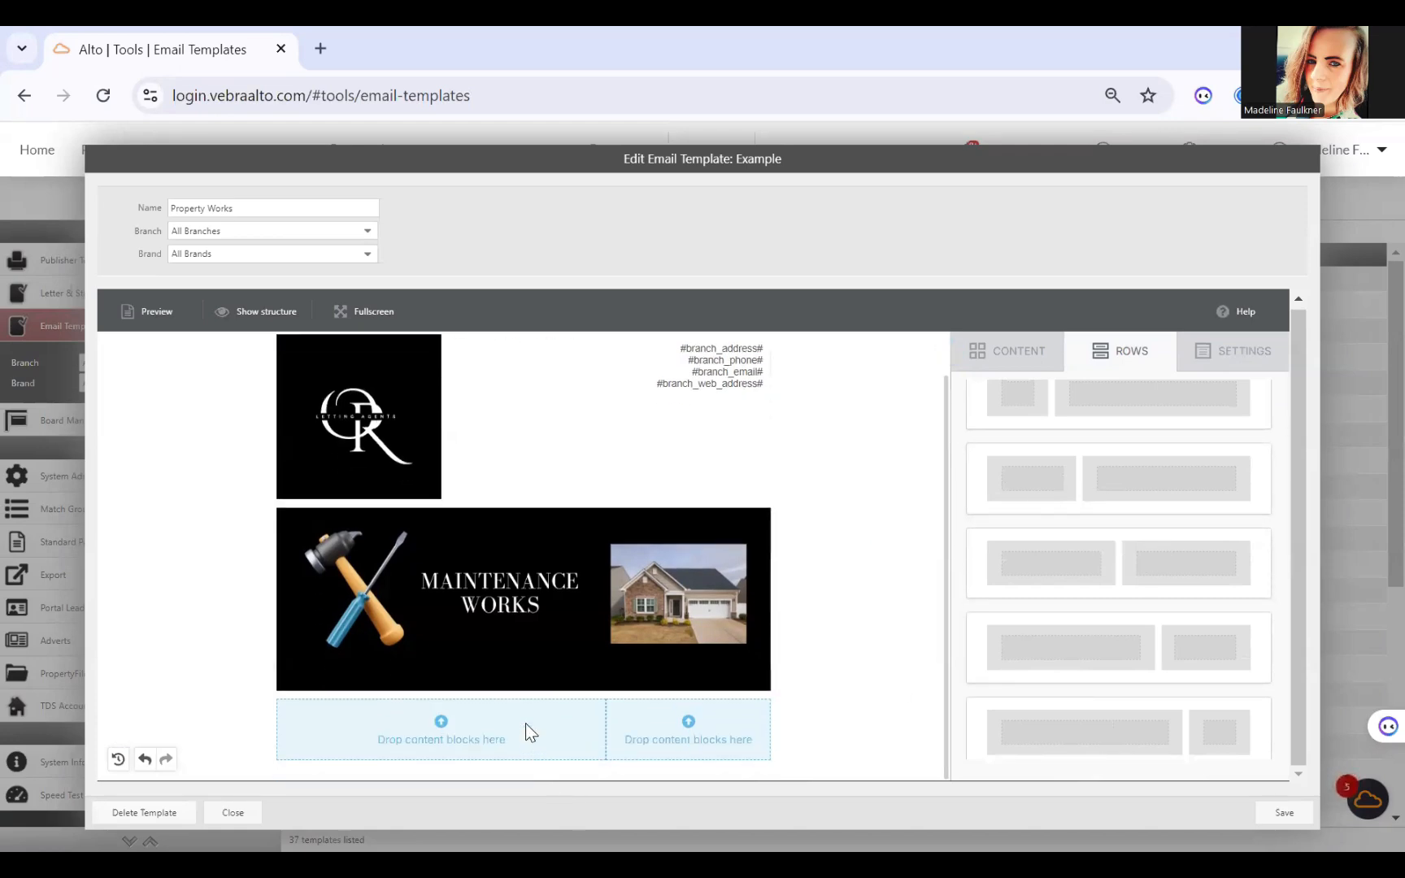
Step: Place an image block in the new row's wide column and a social block in its narrow column
left_click(1019, 350)
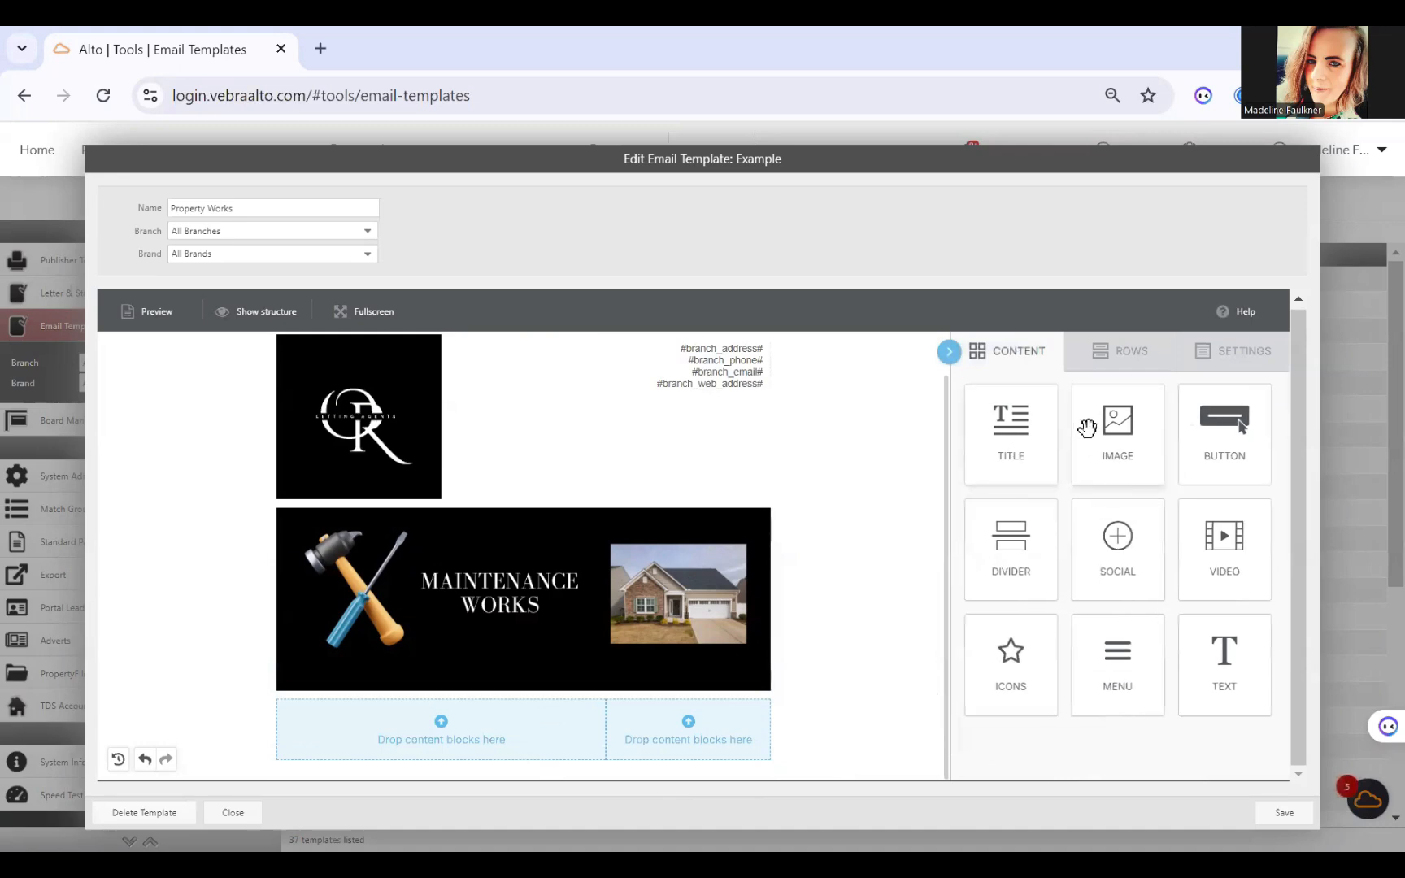
left_click_drag(1117, 421, 469, 729)
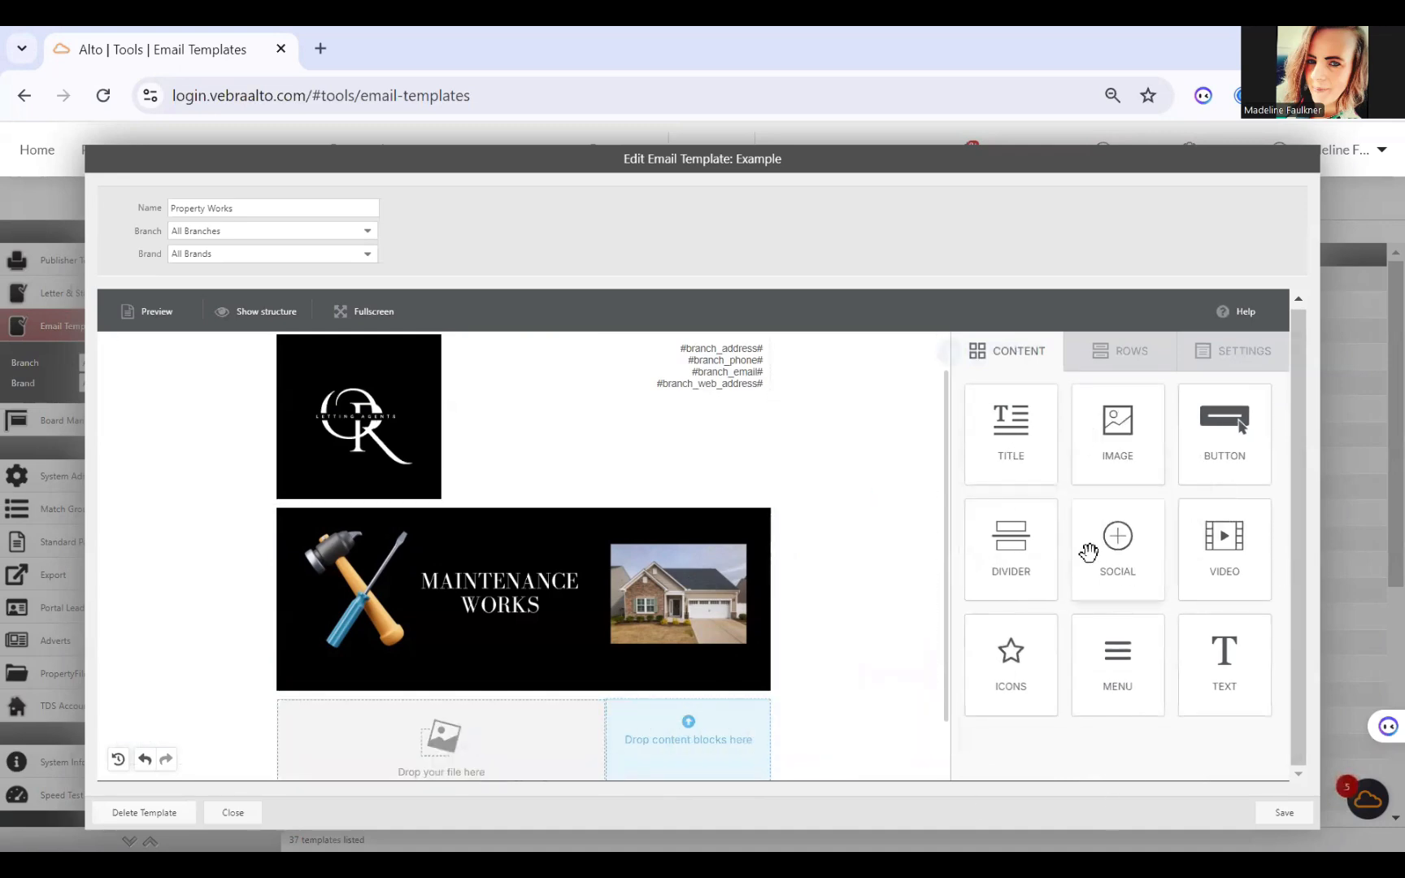
left_click_drag(1106, 544, 689, 717)
scroll(869, 538, "down", 1)
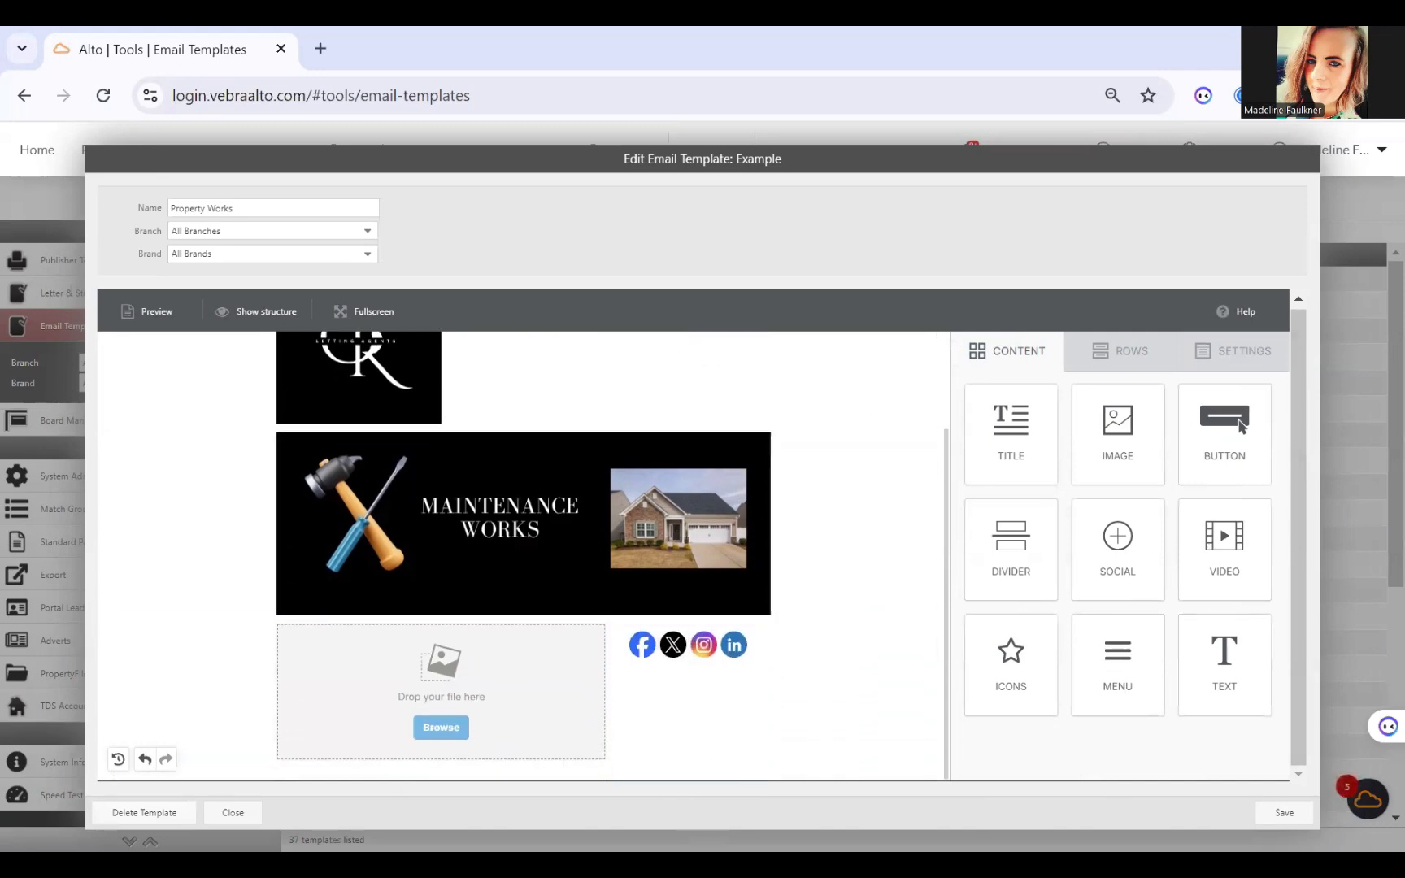
Step: Insert Bob The Builder (1).png from the file manager into the image block beside the social icons
left_click(440, 728)
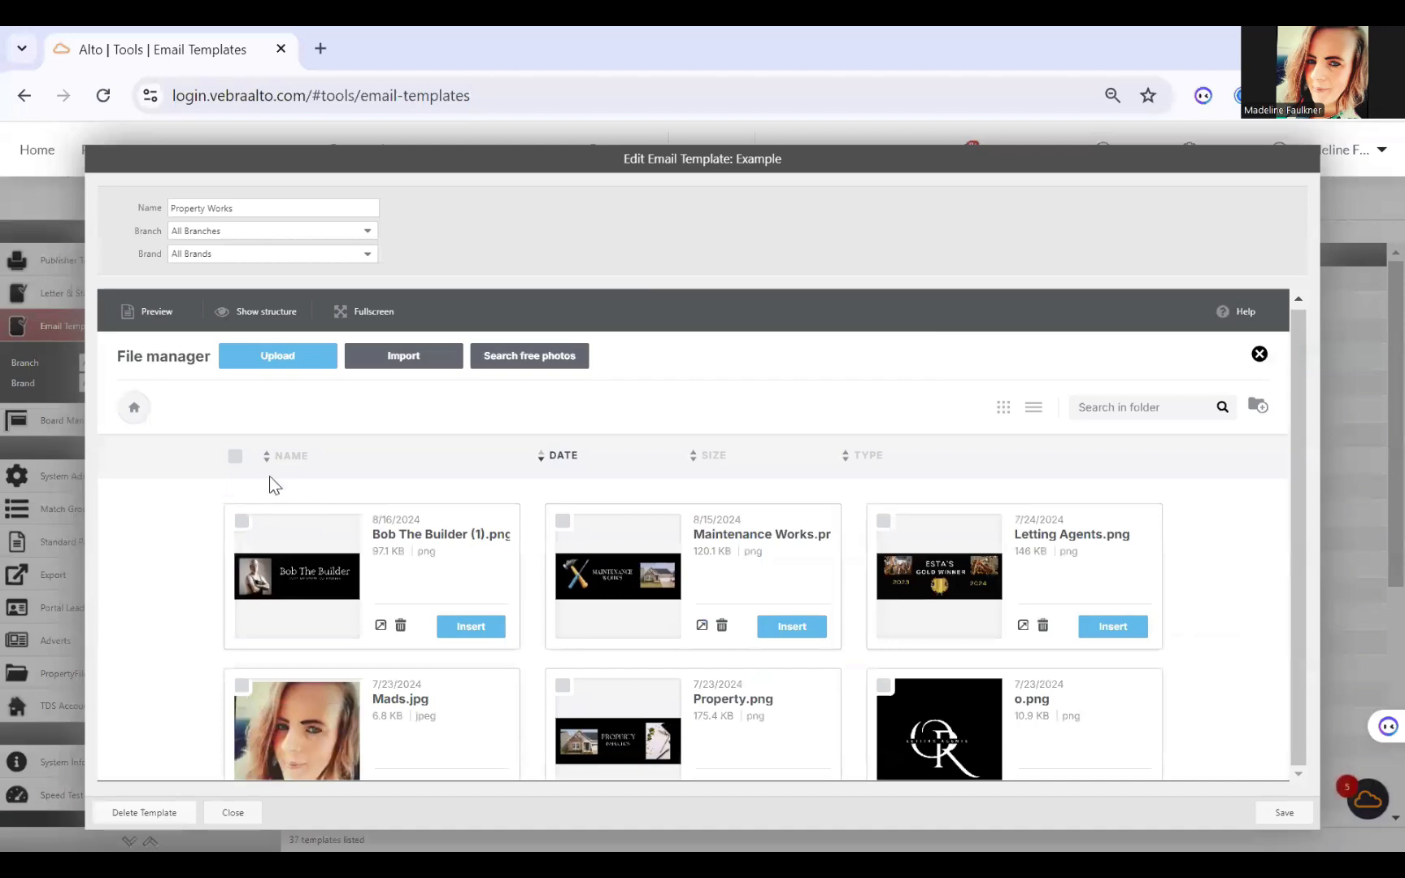
left_click(479, 626)
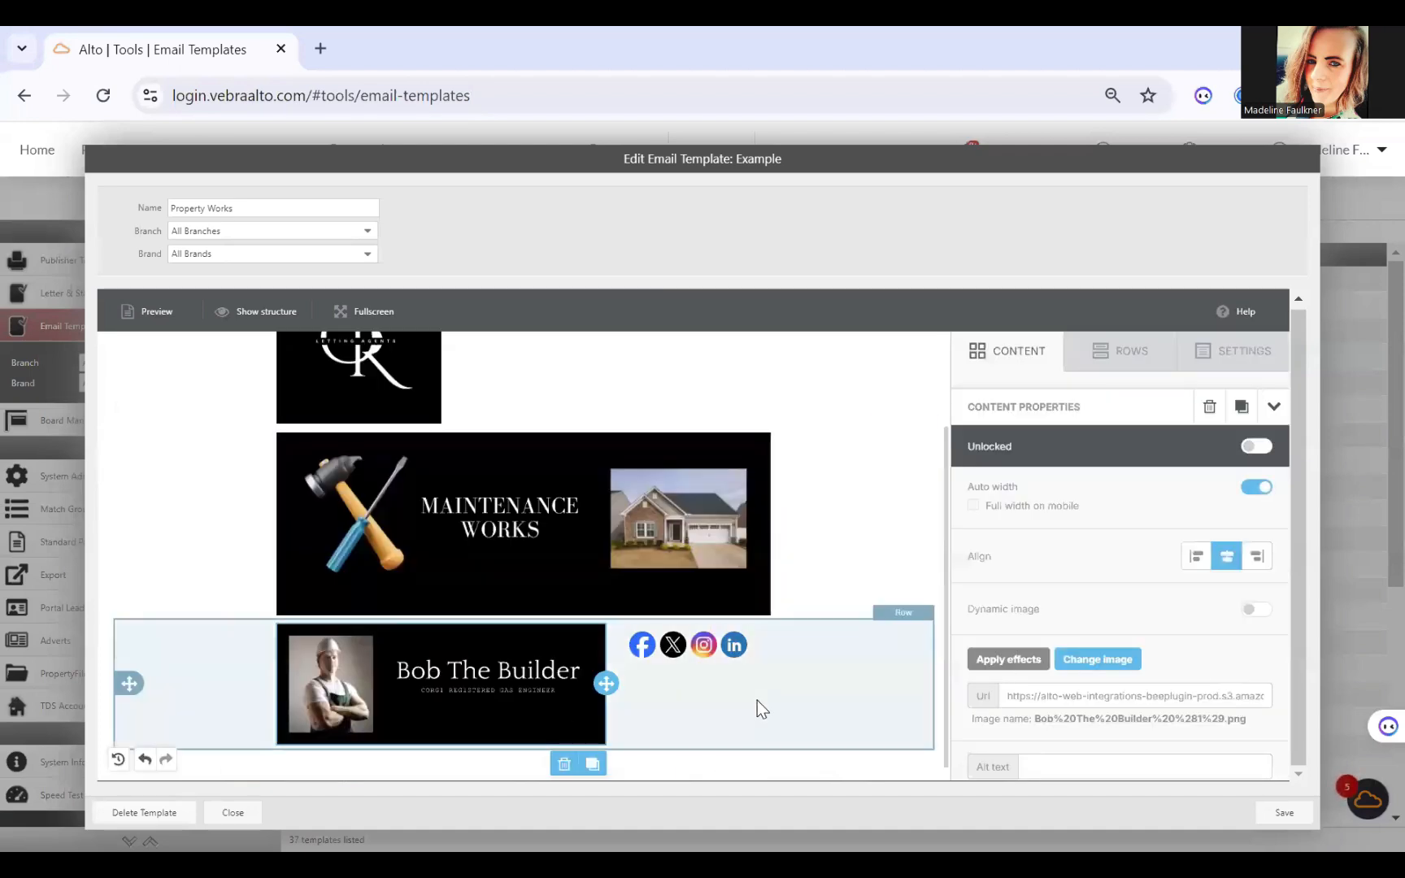
scroll(755, 653, "down", 1)
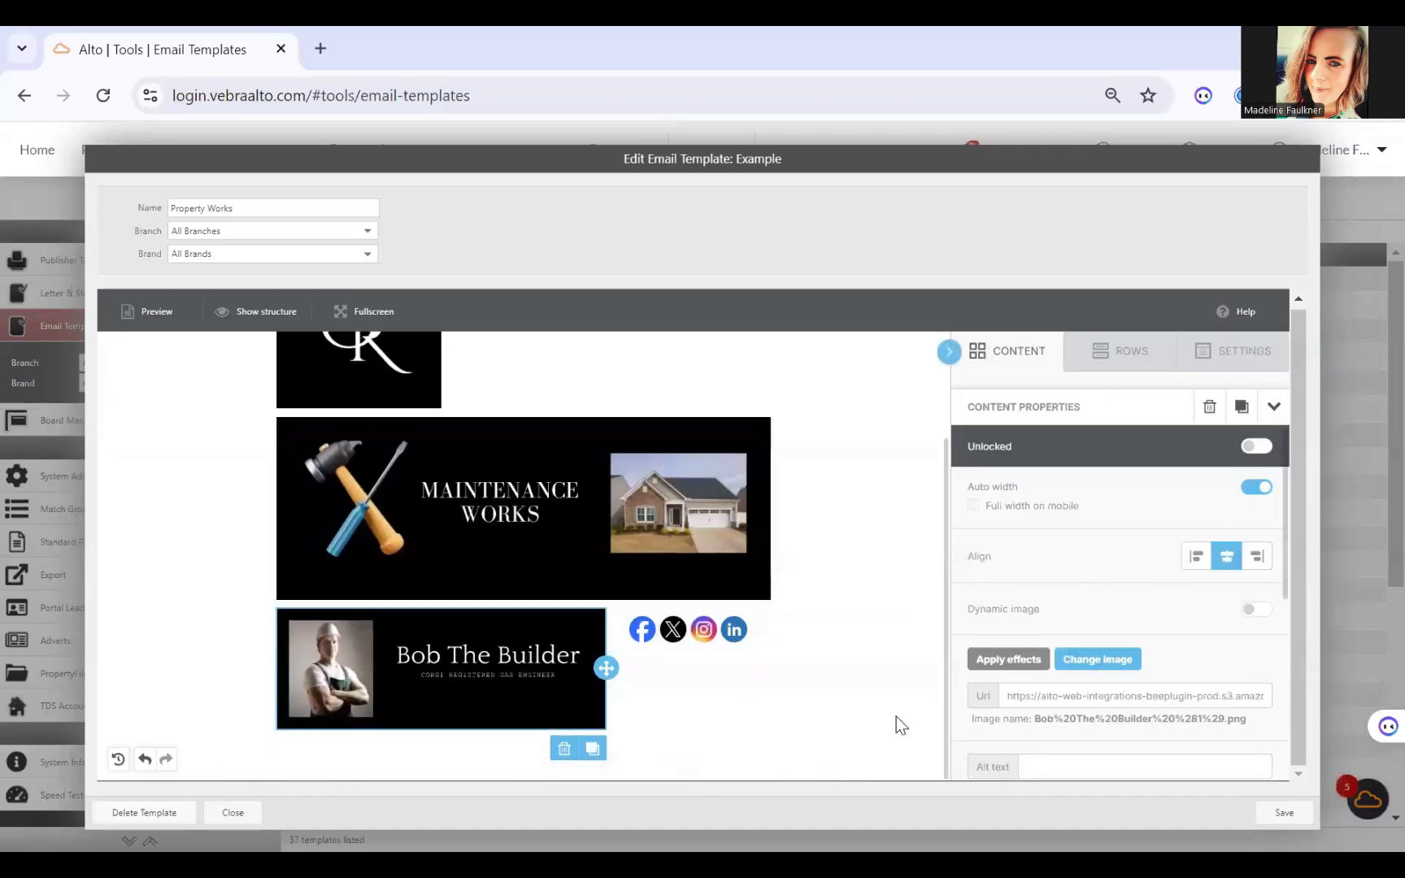
Step: Add a single-column row below the Bob The Builder banner and place a text block in it
left_click(1157, 351)
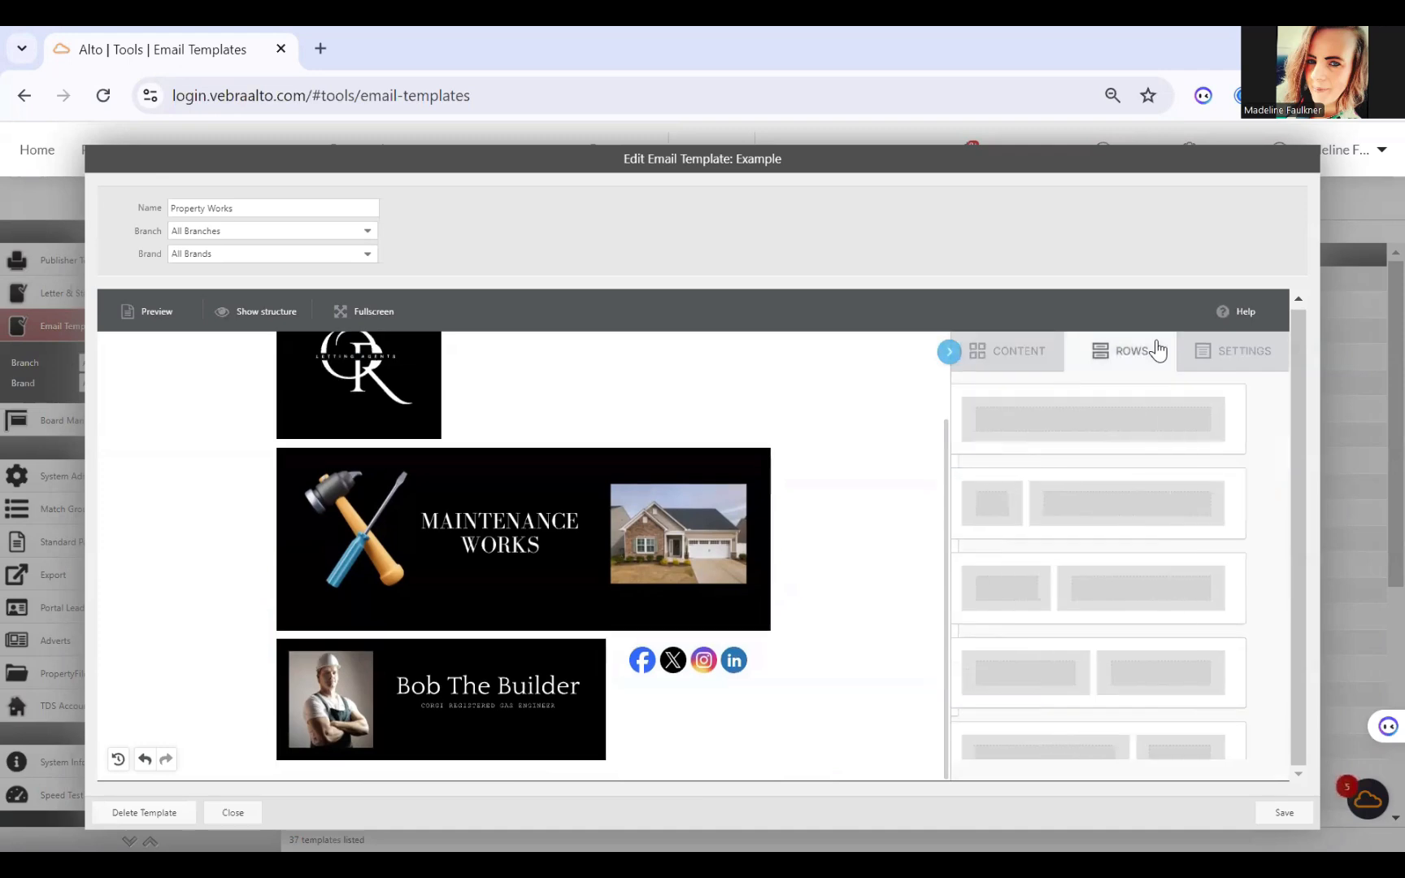
left_click_drag(1122, 415, 943, 667)
left_click_drag(532, 771, 520, 761)
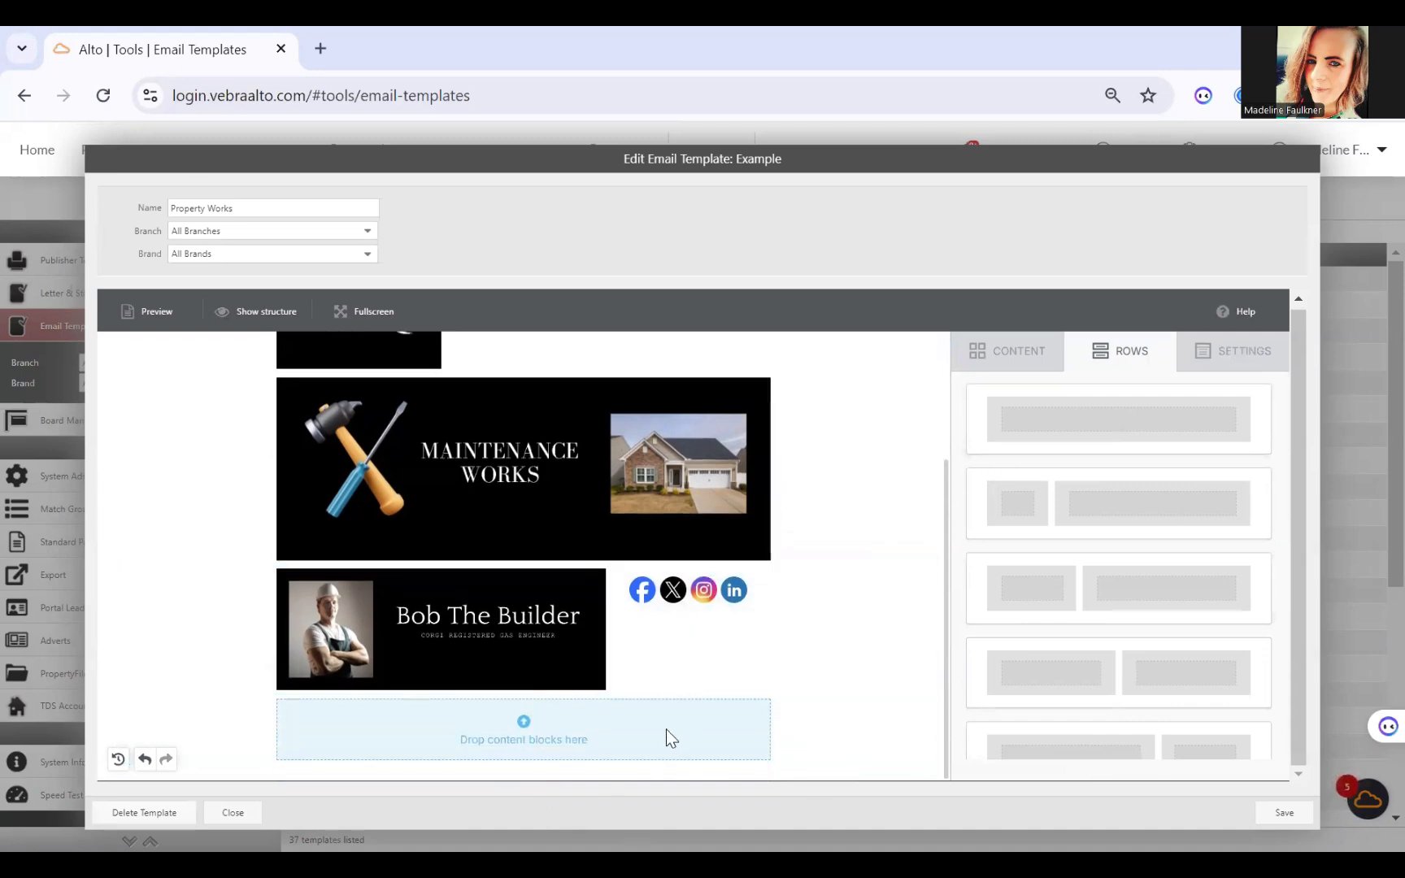
left_click(1020, 359)
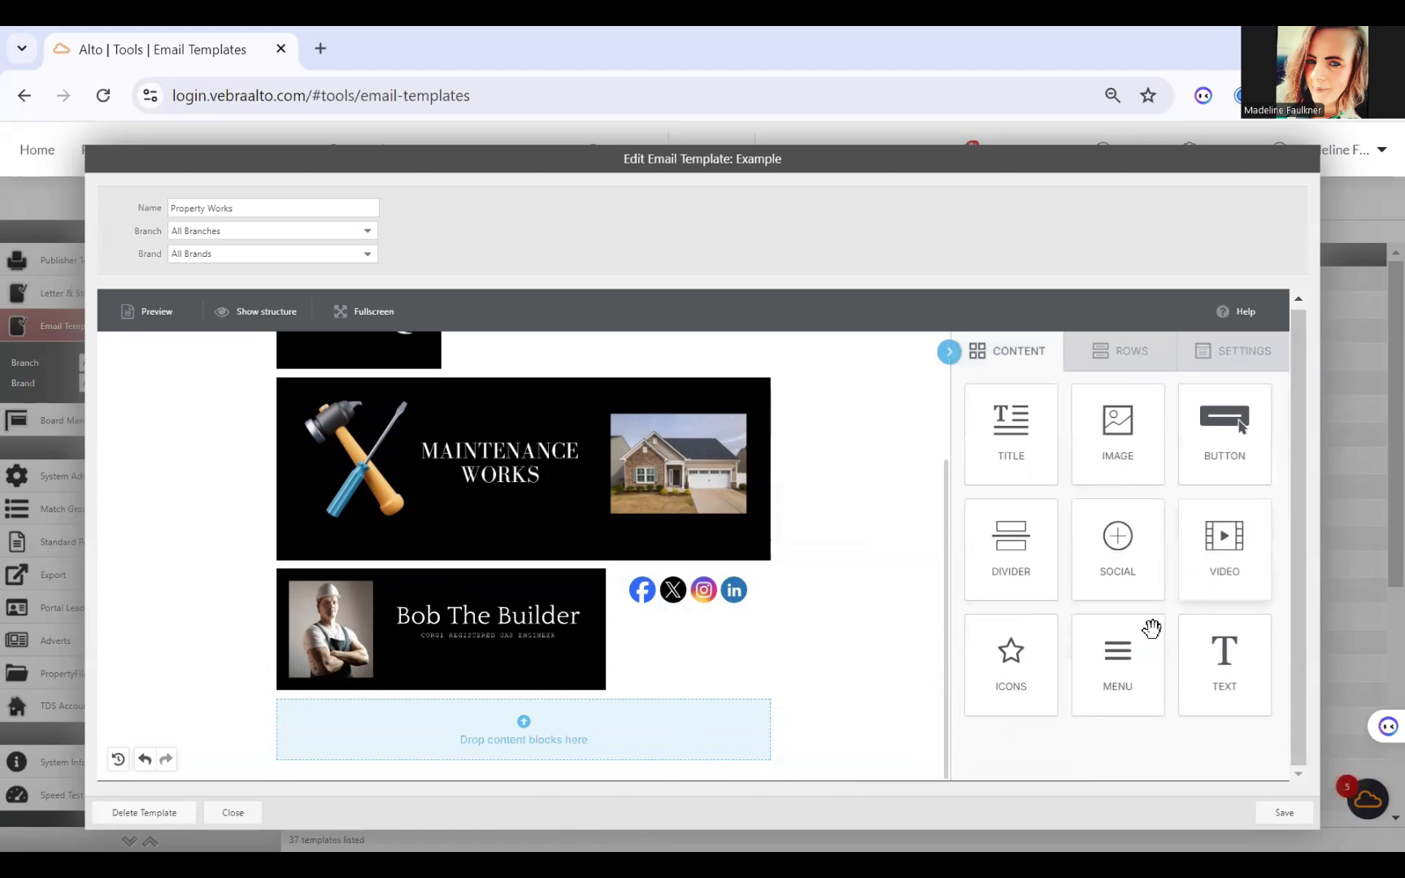
mouse_move(1202, 646)
left_mouse_down()
mouse_move(945, 725)
mouse_move(800, 686)
mouse_move(637, 718)
mouse_move(642, 706)
left_mouse_up()
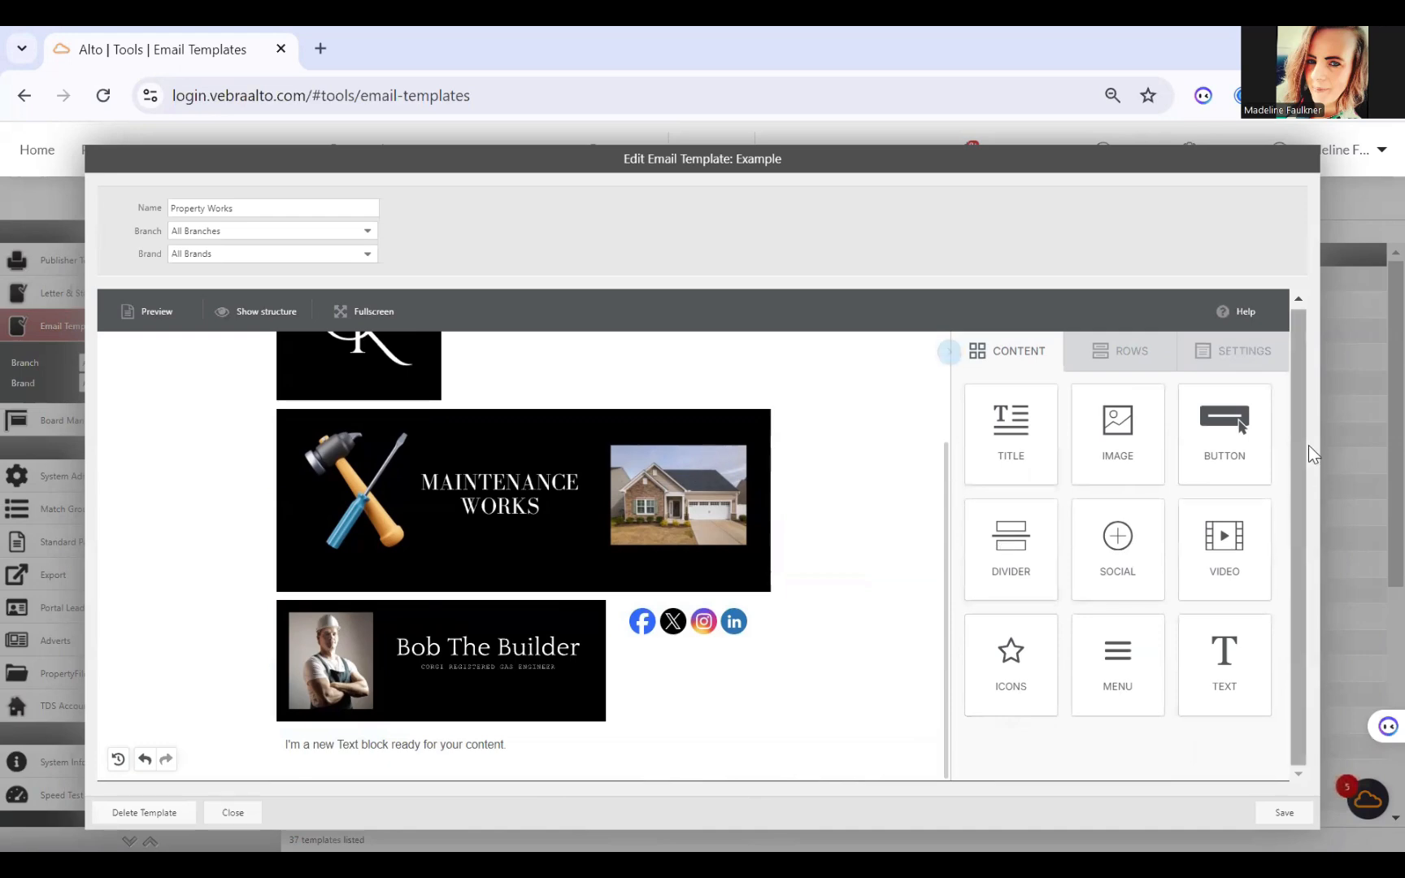
Step: Replace the new text block's placeholder with "Dear", a blank line and "We are pleased to inform you of a date which has been scheduled"
left_click(526, 737)
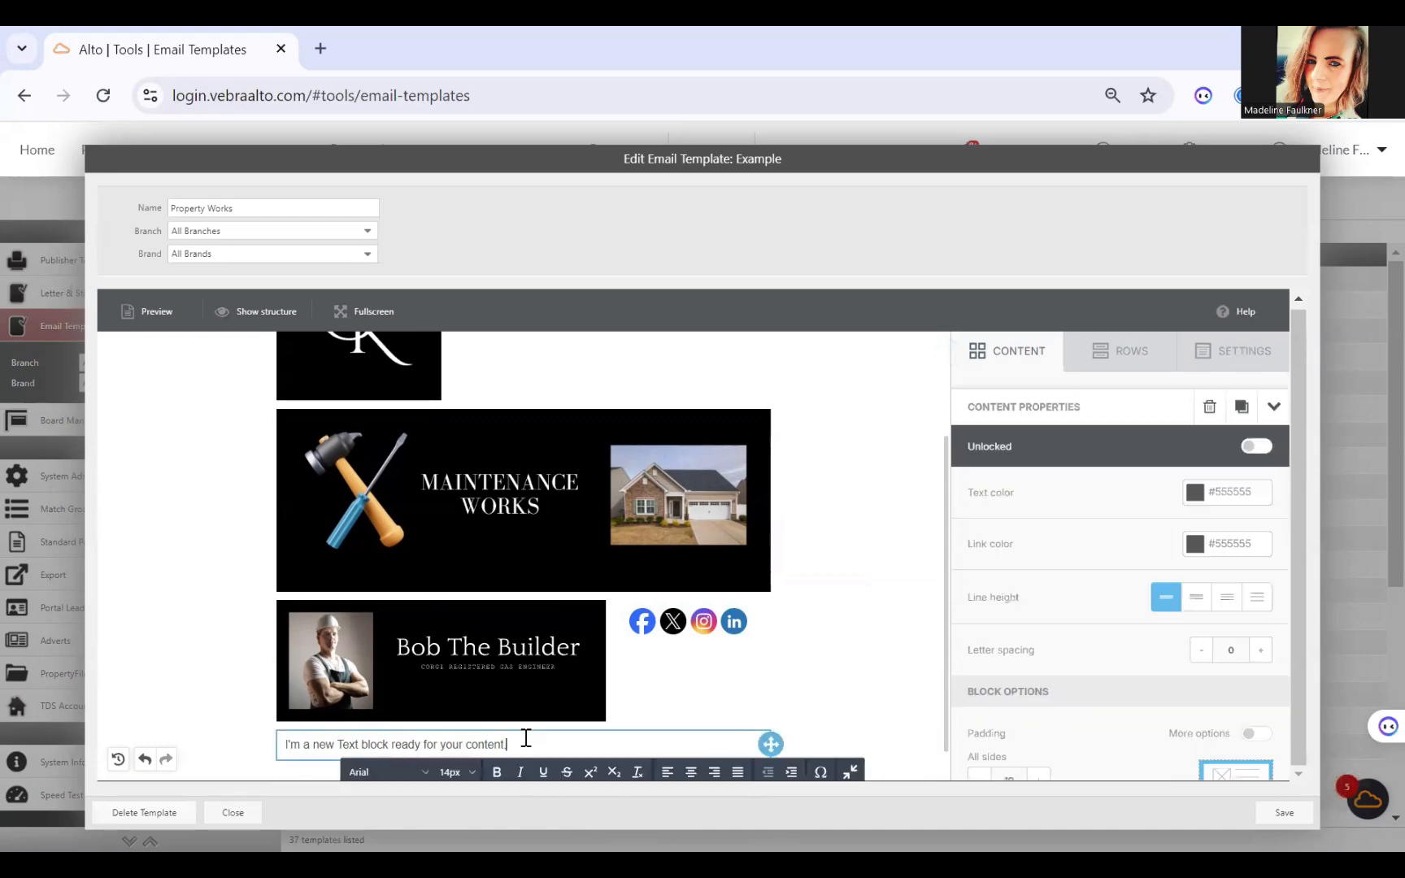
key("BackSpace")
key("BackSpace")
key("BackSpace")
key("BackSpace")
key("BackSpace")
key("BackSpace")
key("BackSpace")
key("BackSpace")
key("BackSpace")
key("BackSpace")
key("BackSpace")
key("BackSpace")
key("BackSpace")
key("BackSpace")
key("BackSpace")
key("BackSpace")
key("BackSpace")
key("BackSpace")
key("BackSpace")
key("BackSpace")
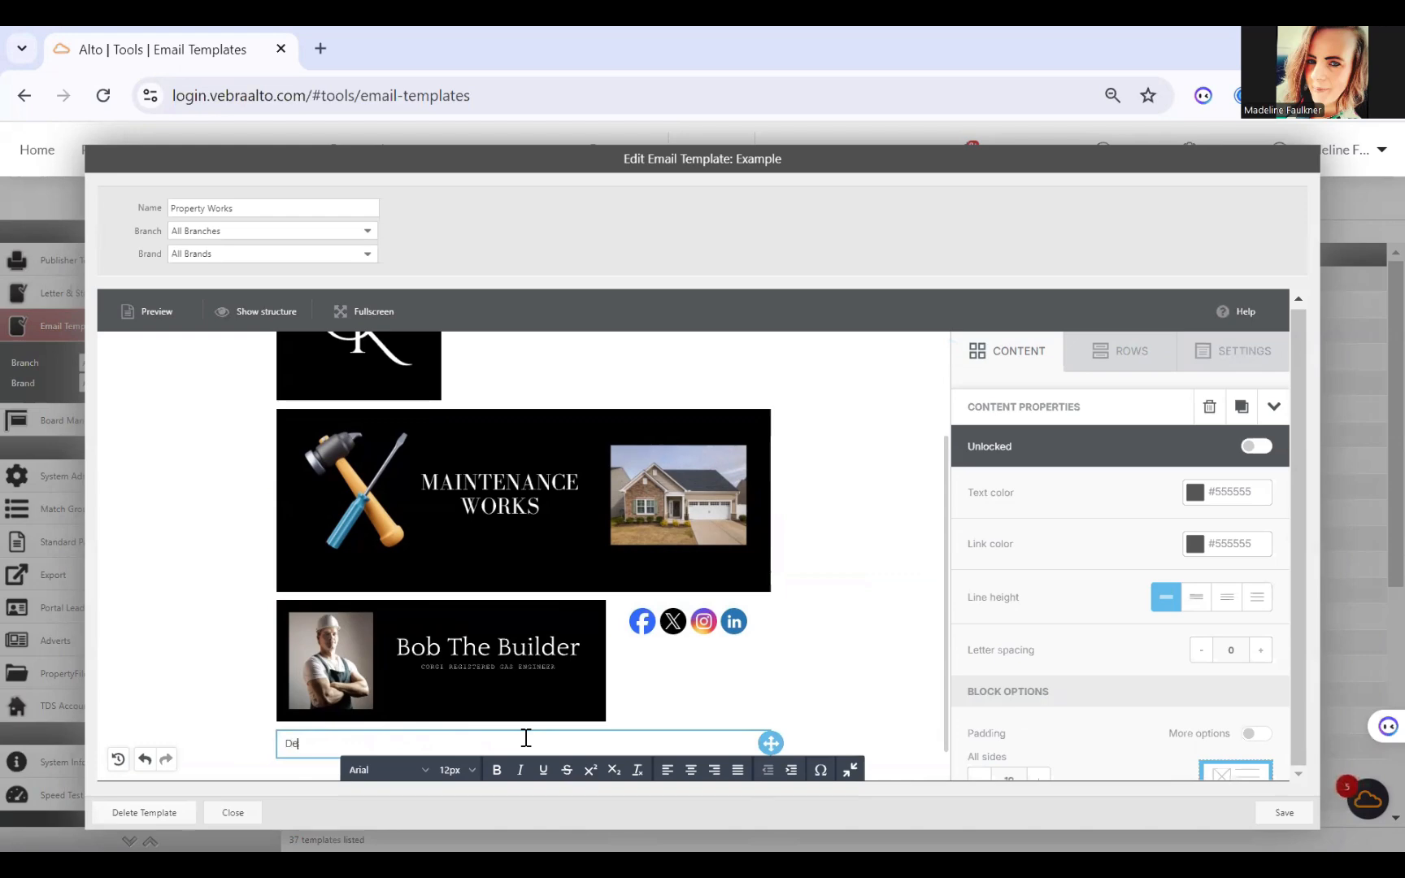
type("Dear")
key("Return")
key("Return")
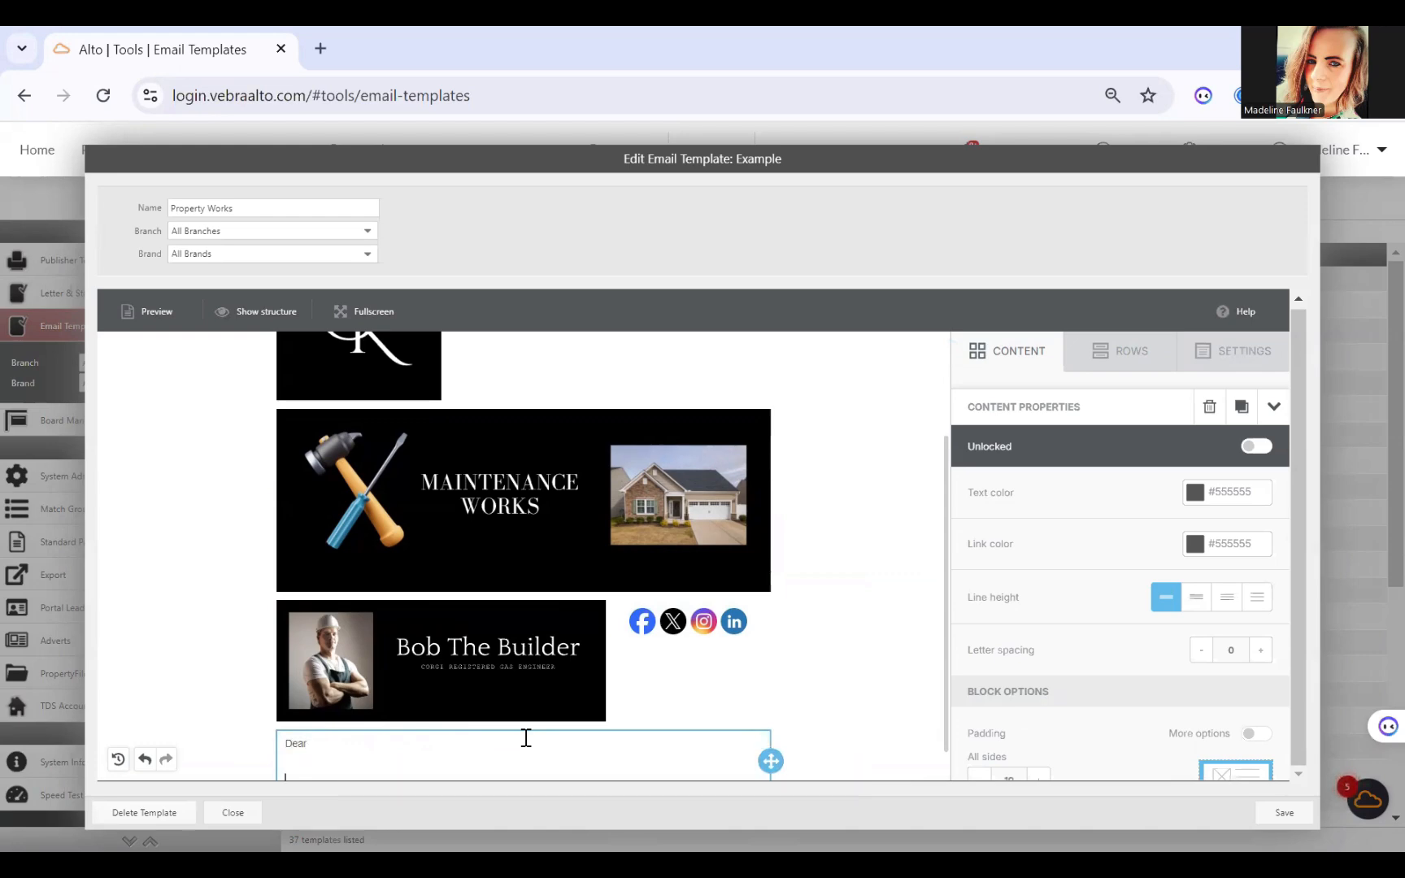
type("We are plea")
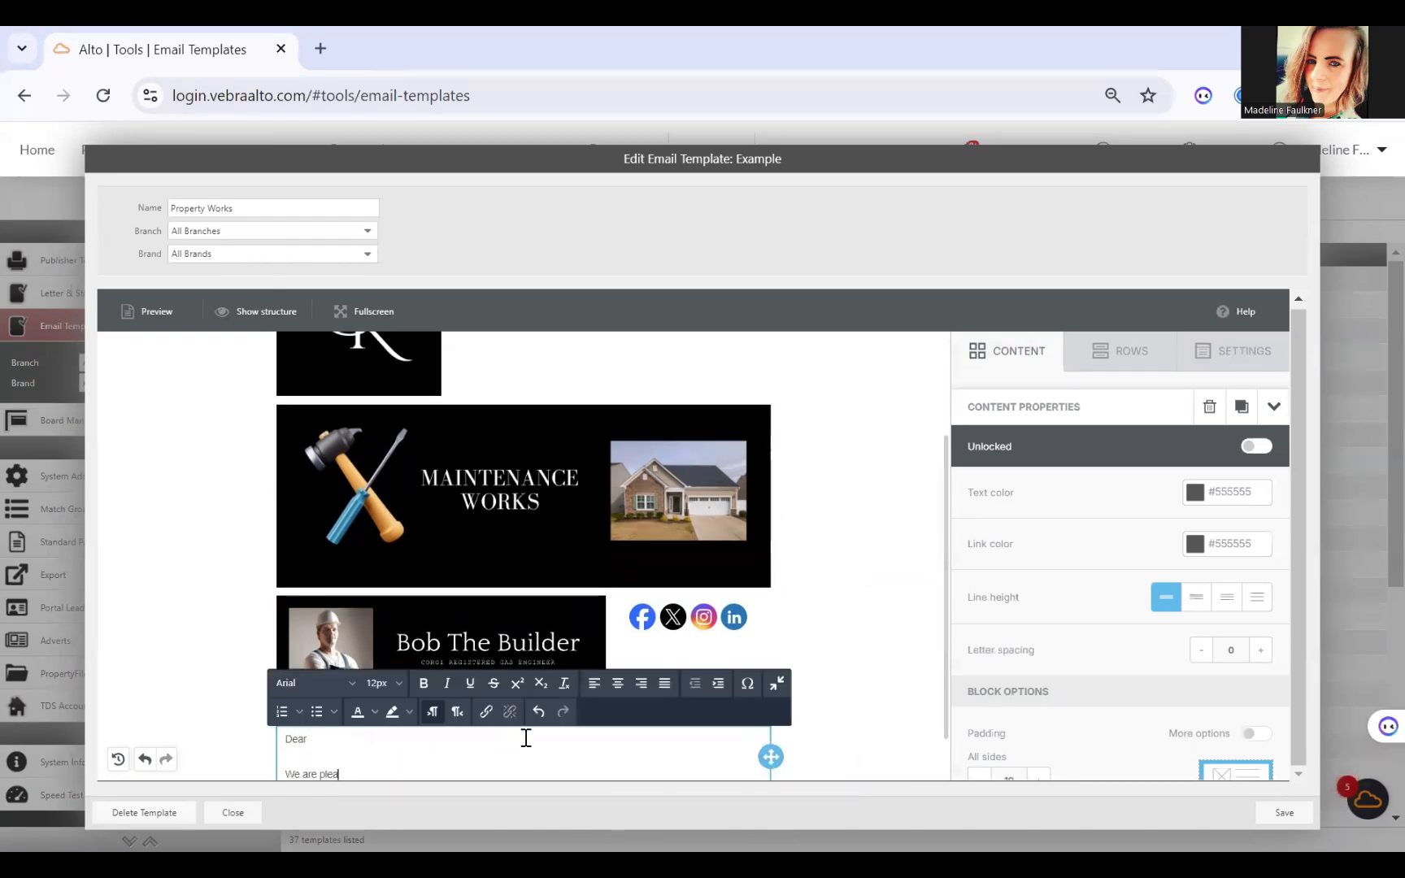
type("sed to in")
type("form you that")
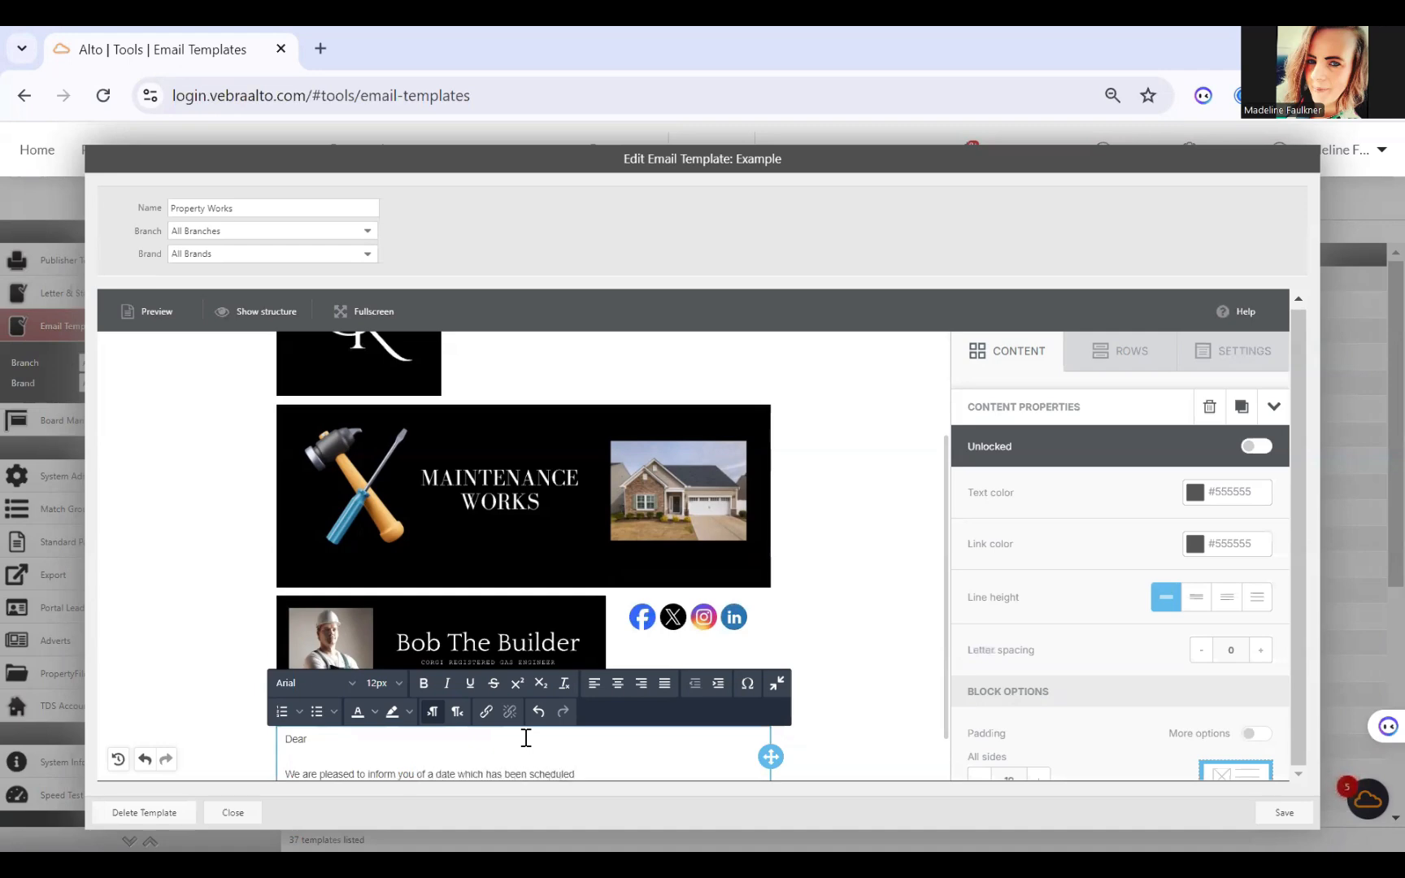
scroll(894, 516, "down", 1)
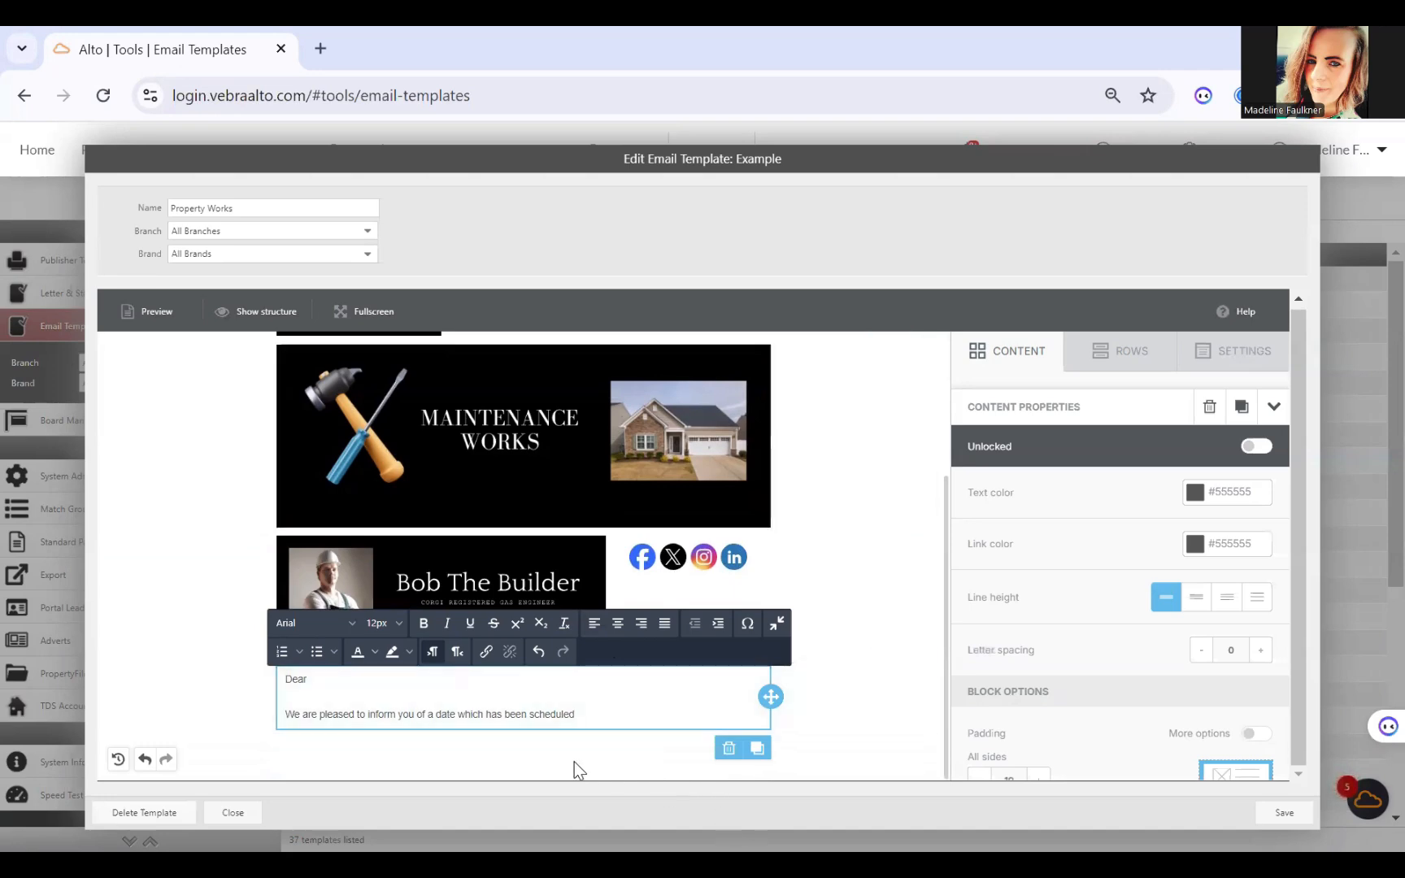
left_click(1097, 364)
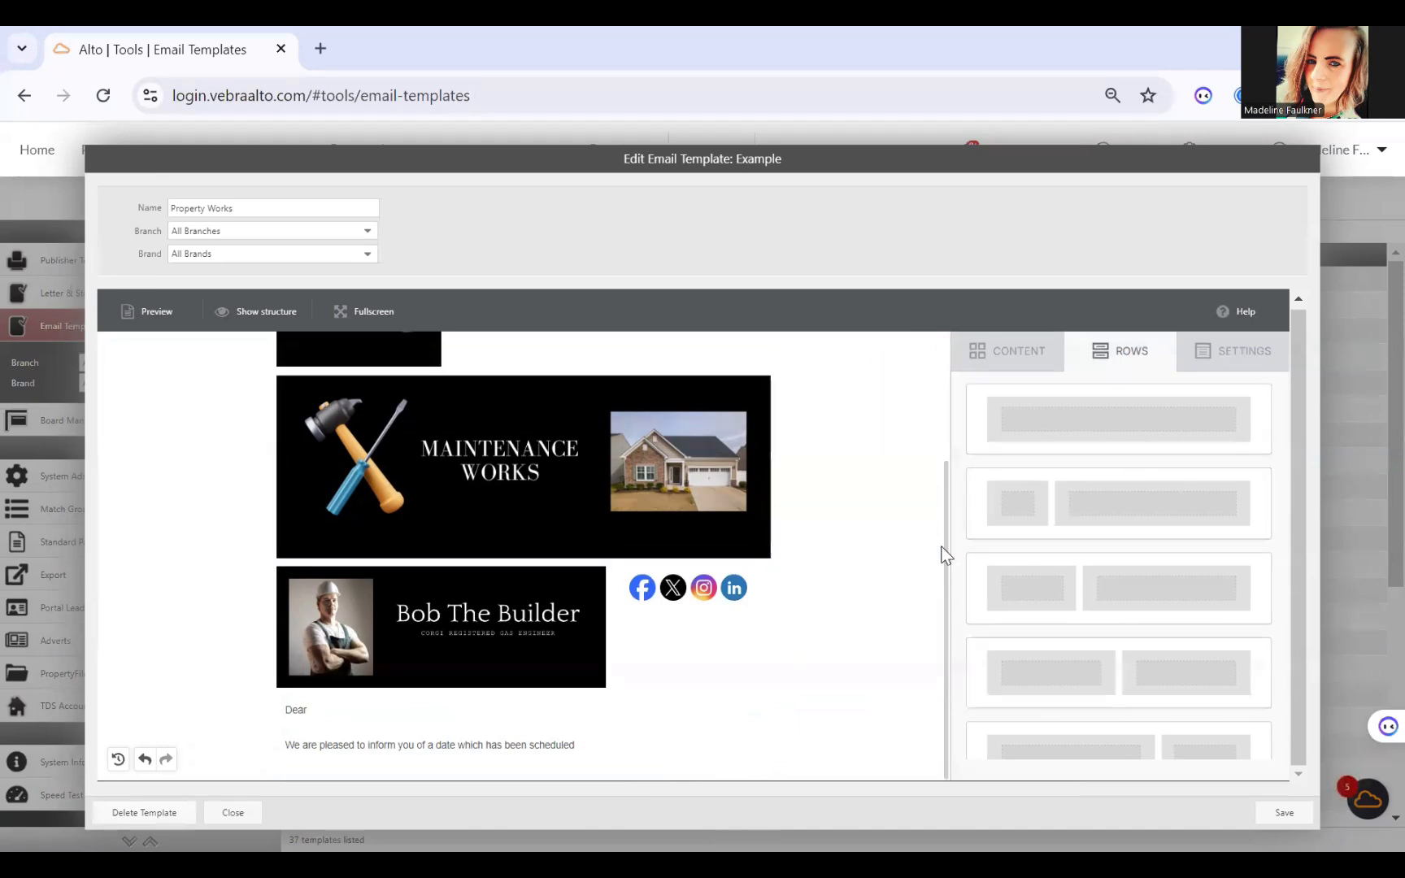
left_click_drag(943, 555, 943, 423)
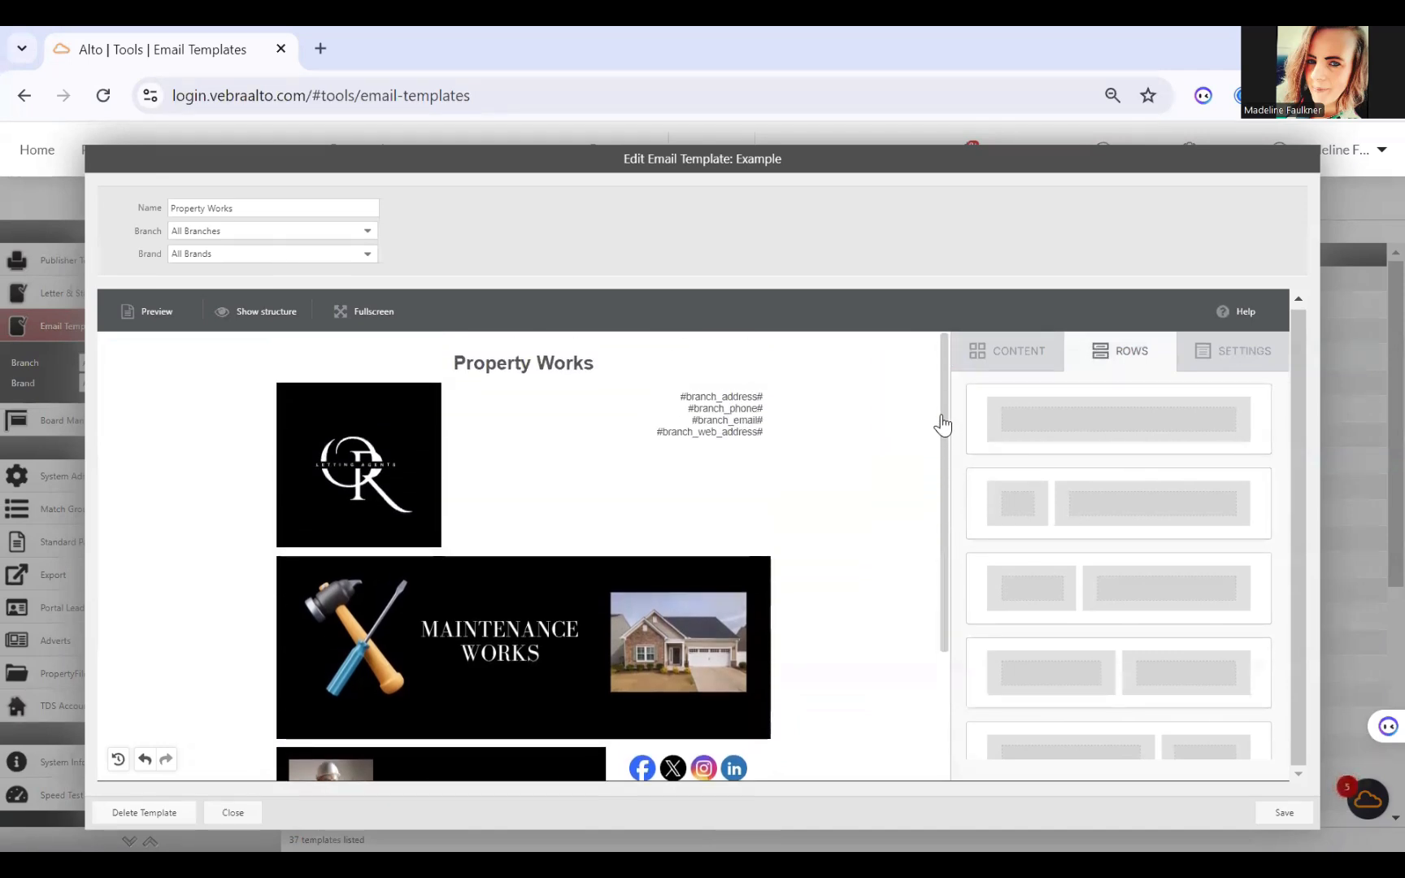
left_click(599, 362)
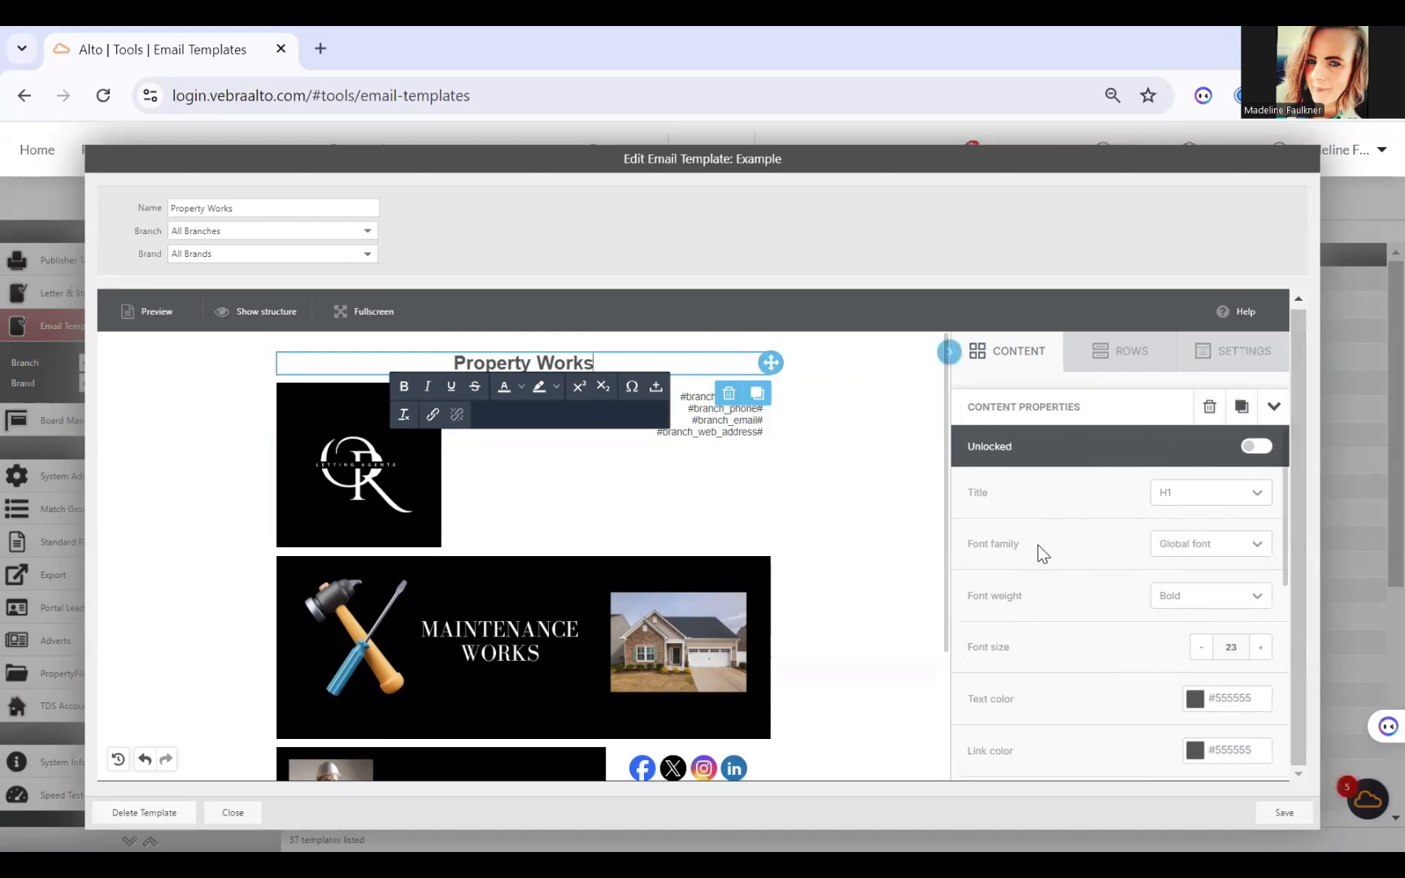
left_click_drag(946, 362, 949, 480)
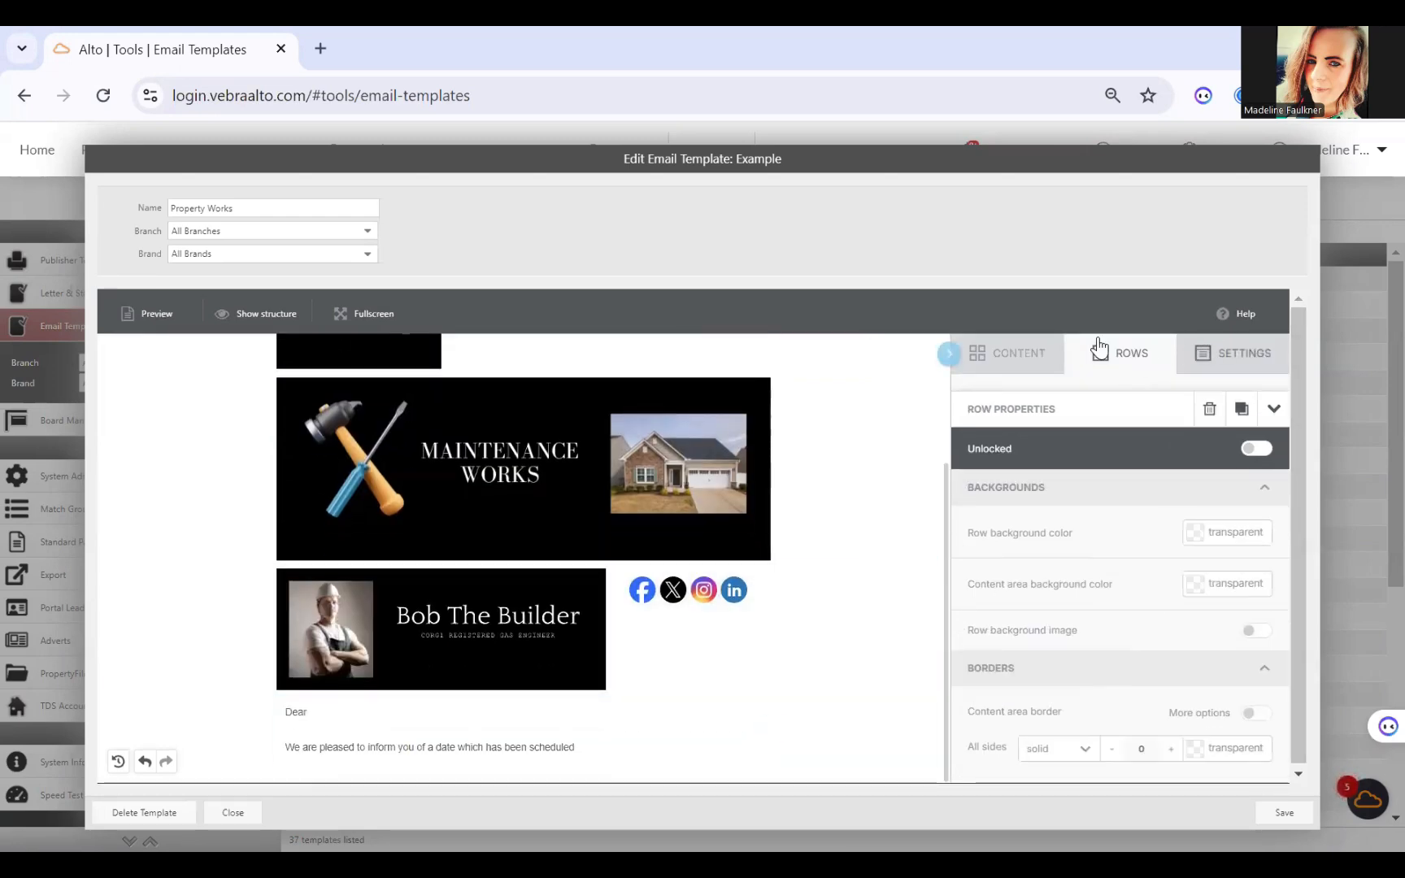
Step: Add a single-column row below the letter text and place an image block in it
left_click(1106, 365)
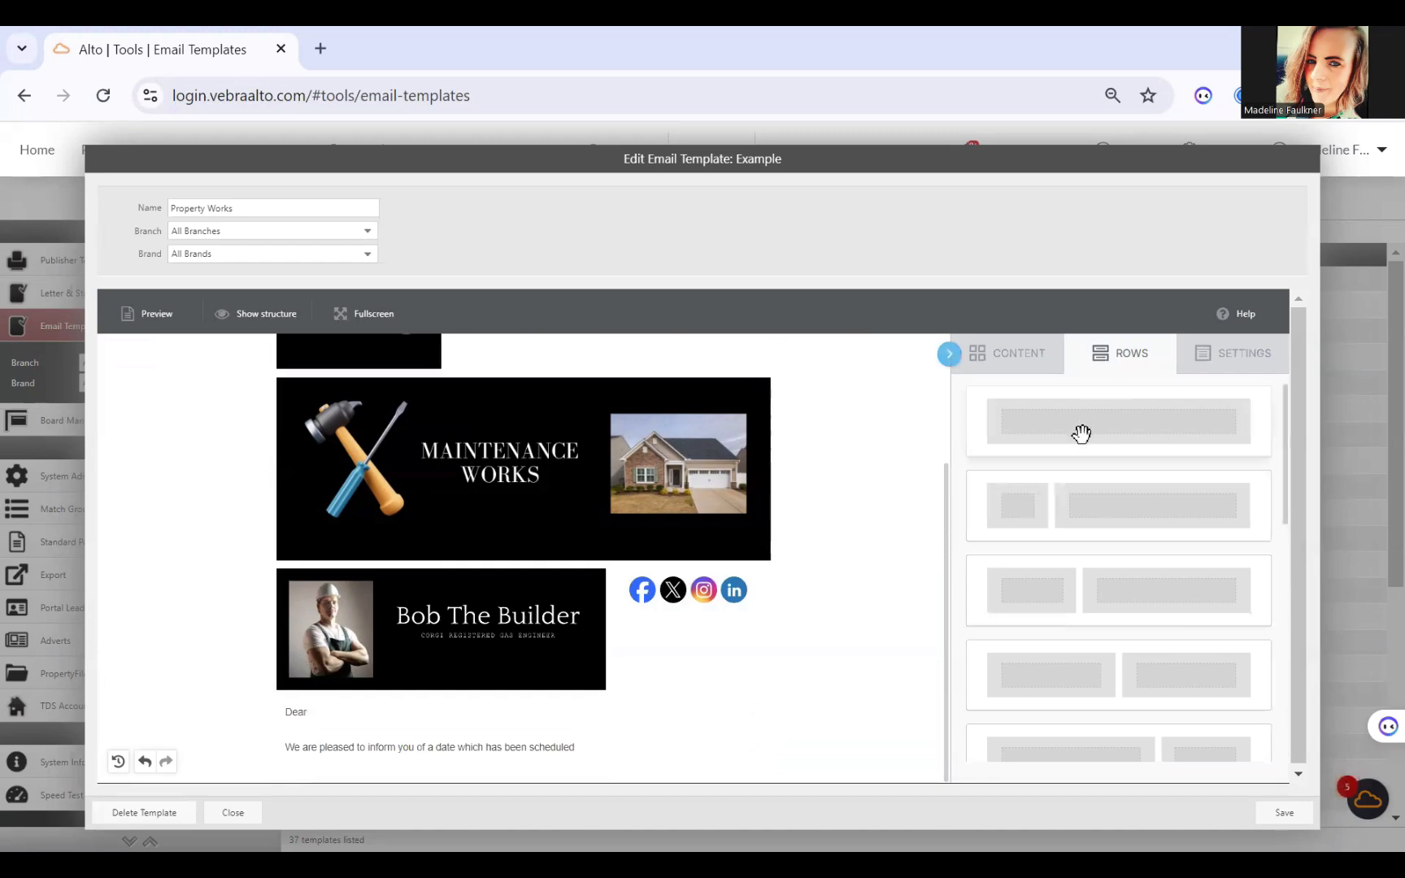
left_click_drag(1080, 432, 549, 765)
scroll(771, 530, "down", 1)
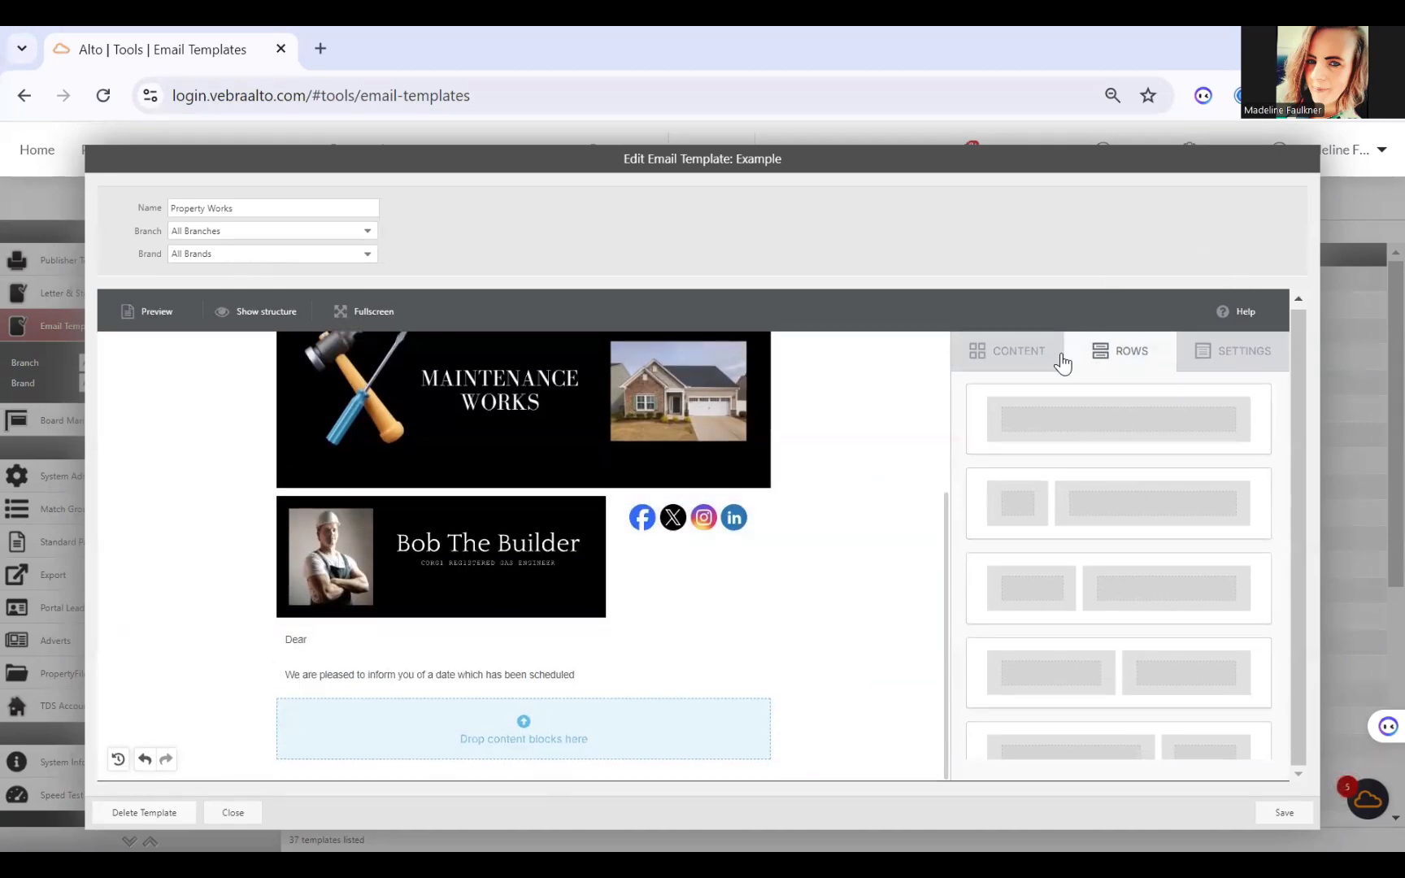
left_click(1023, 362)
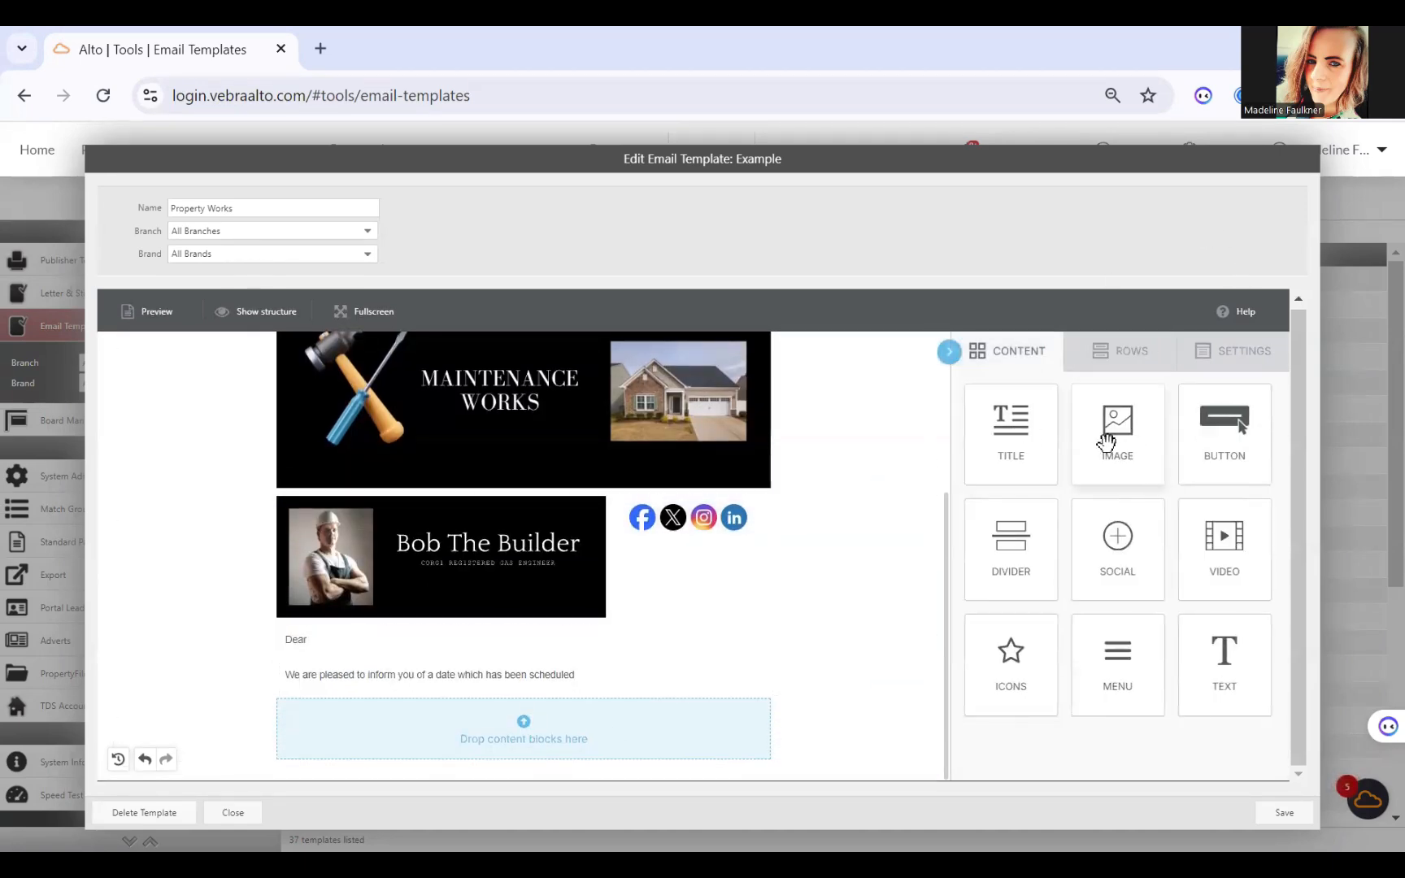
left_click_drag(1117, 434, 716, 706)
scroll(643, 706, "down", 1)
Step: Insert Letting Agents.png from the file manager into the image block below the letter text
left_click(533, 729)
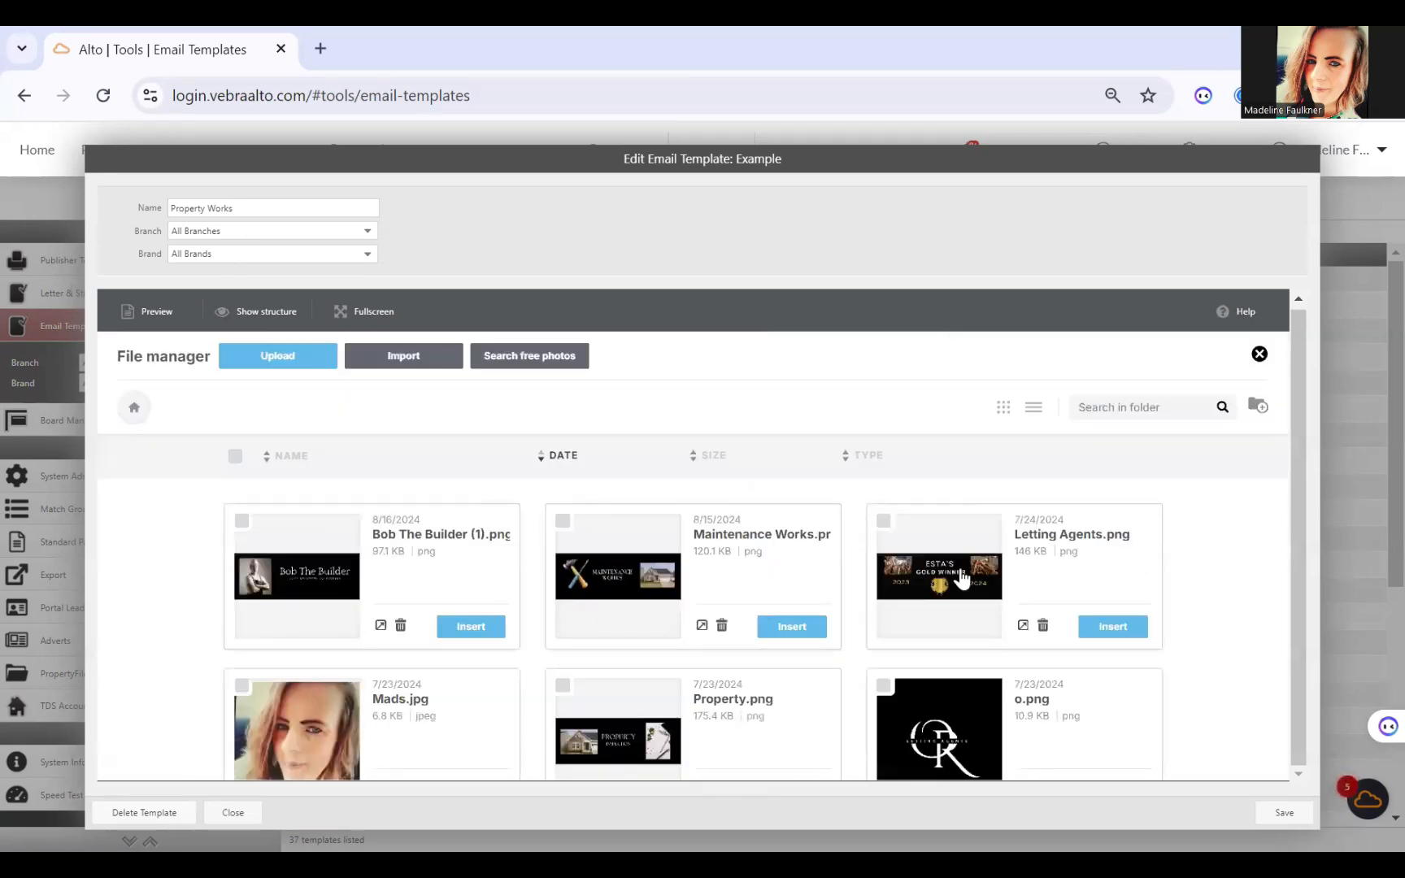
left_click(1112, 626)
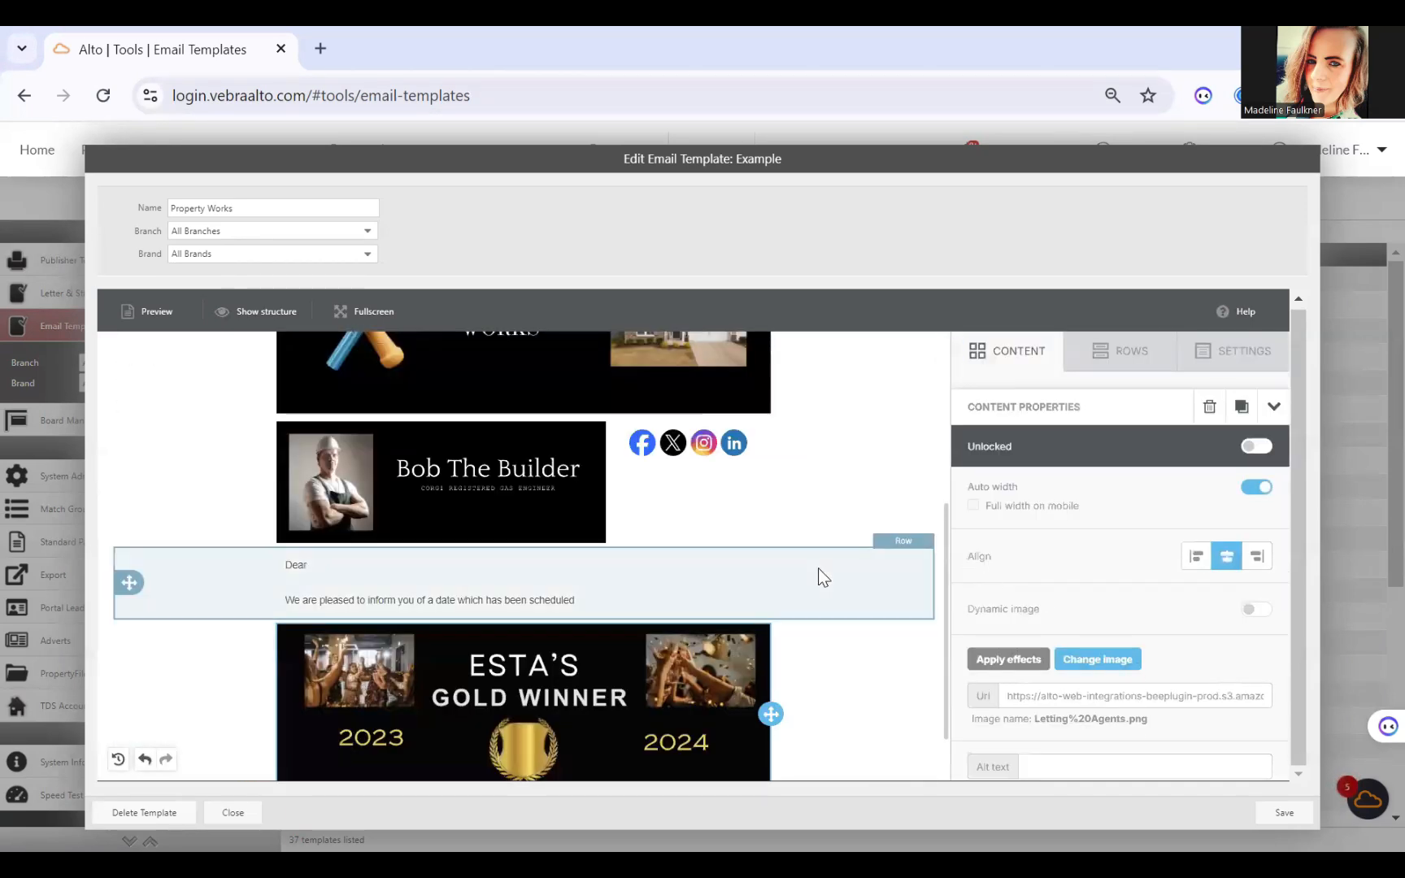
Step: Add a two-column row with a narrow first column below the Esta's Gold Winner banner and place a button block in the narrow column
scroll(819, 577, "down", 1)
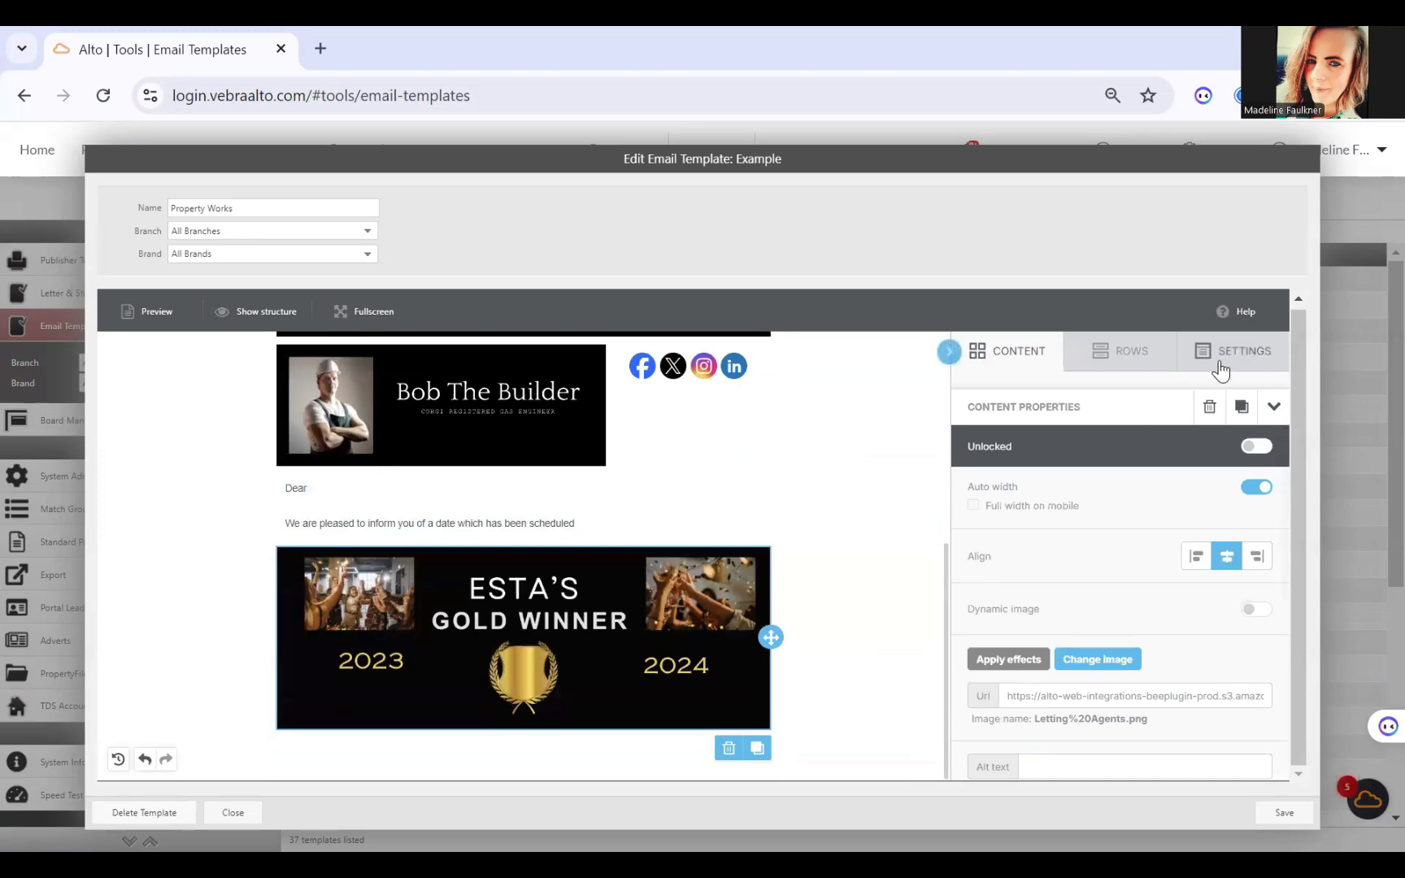
left_click(1137, 368)
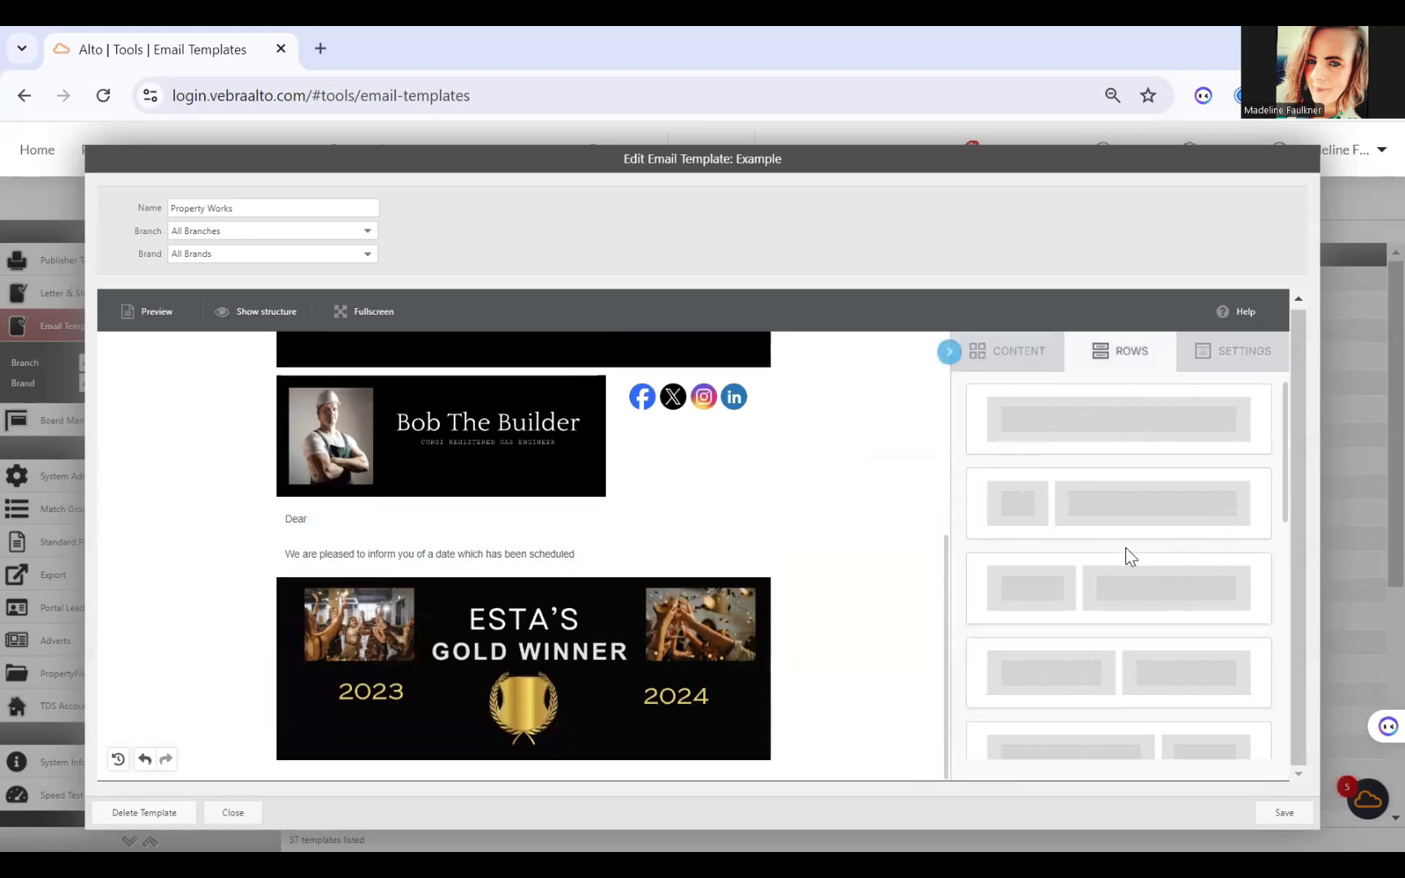
scroll(1126, 557, "down", 5)
scroll(1125, 548, "up", 5)
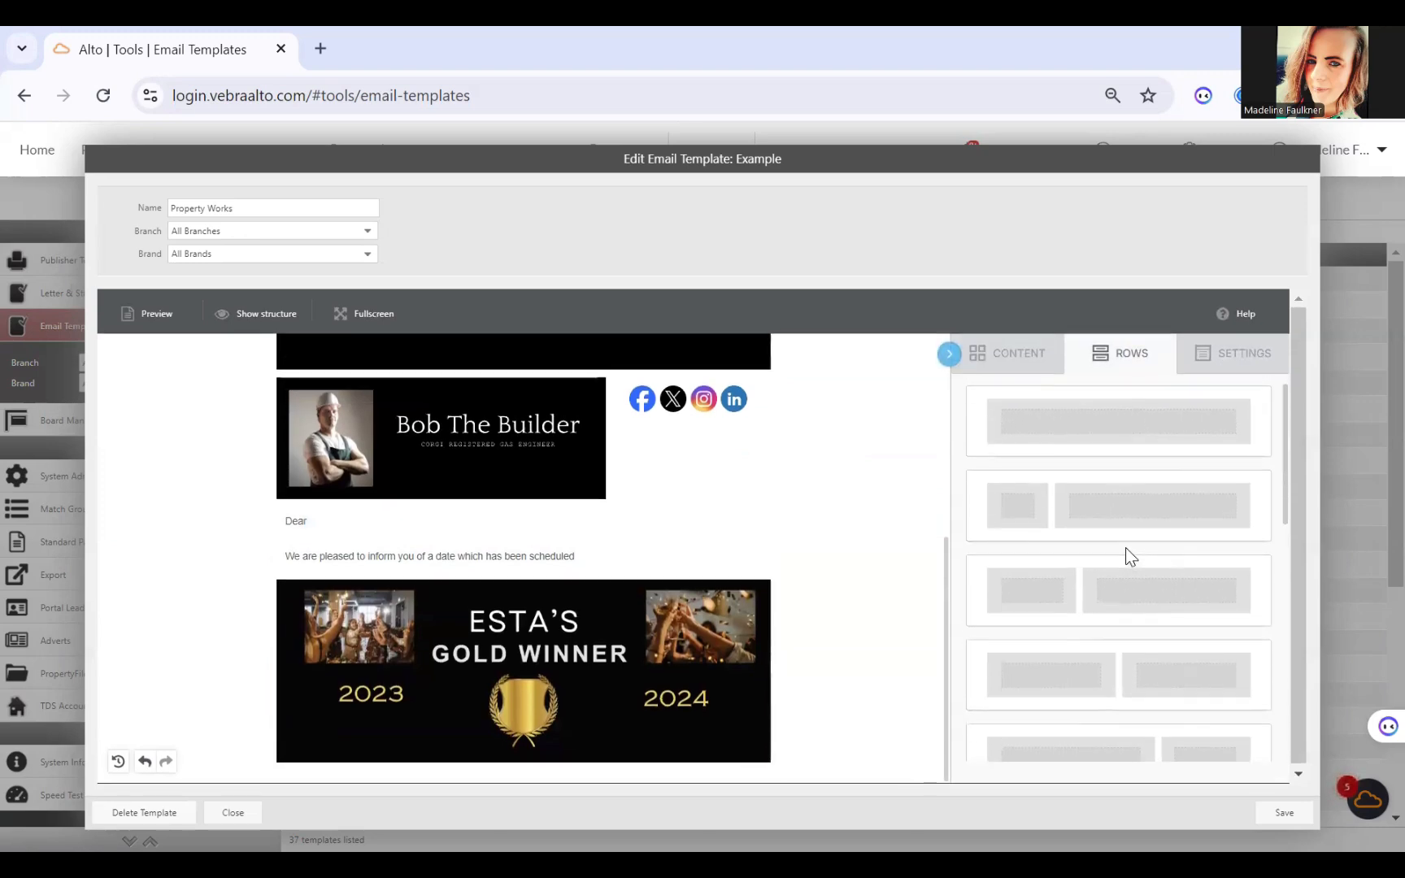
left_click_drag(1130, 511, 639, 765)
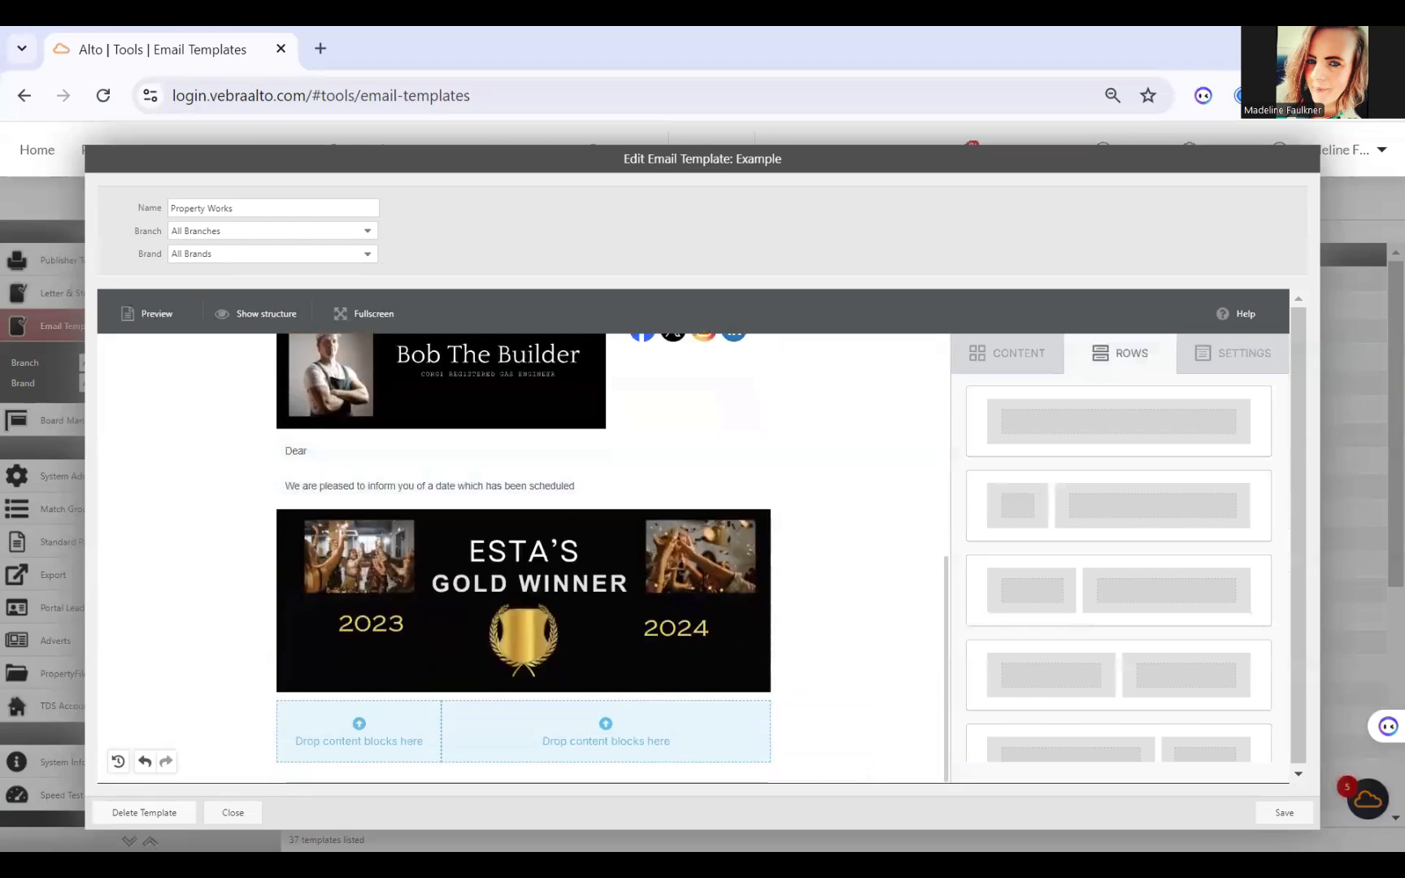
left_click(1014, 358)
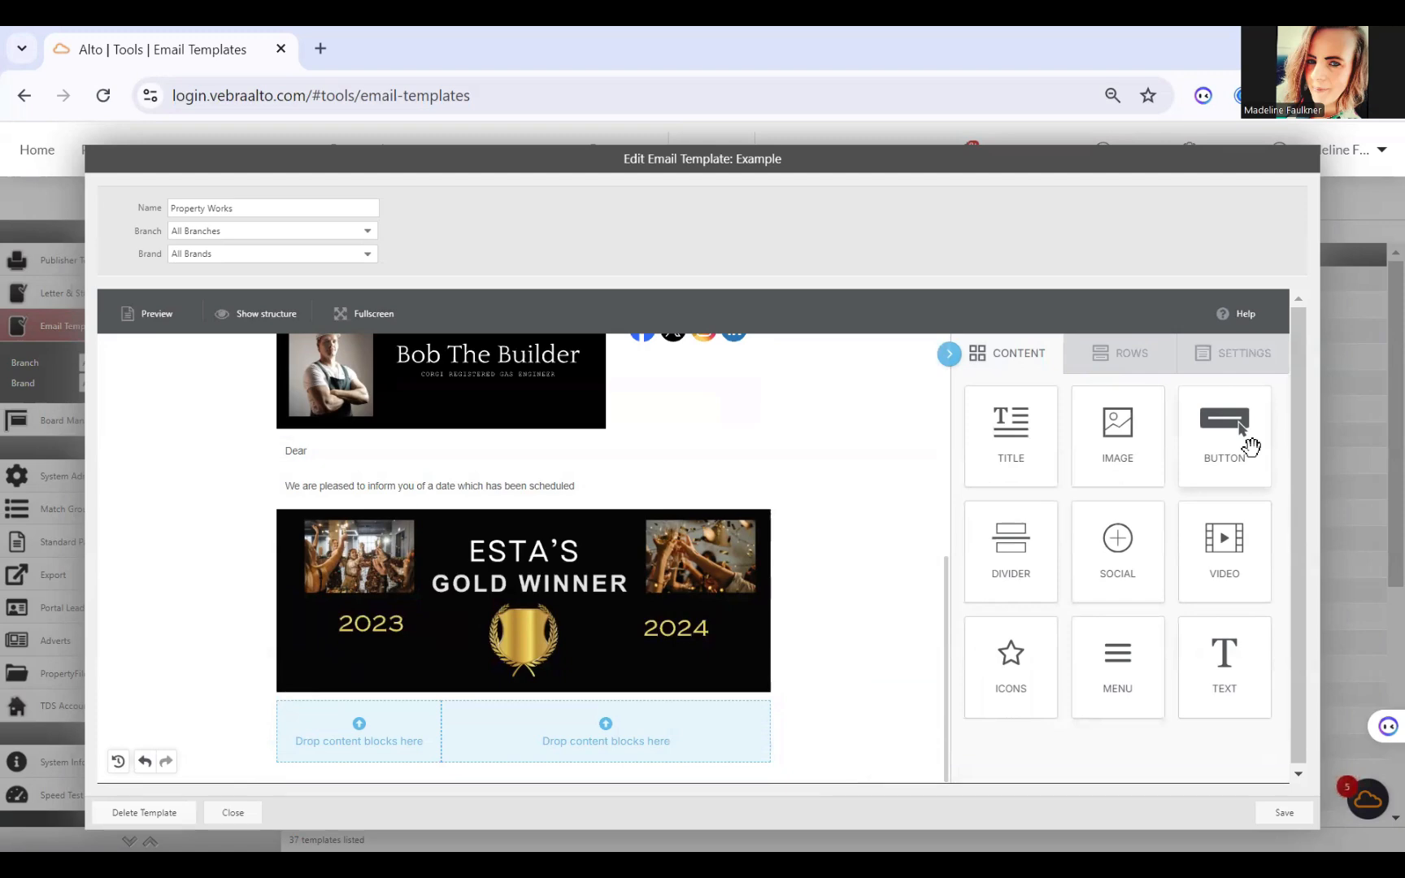
mouse_move(1250, 445)
left_mouse_down()
mouse_move(630, 668)
mouse_move(165, 706)
mouse_move(282, 696)
mouse_move(307, 710)
left_mouse_up()
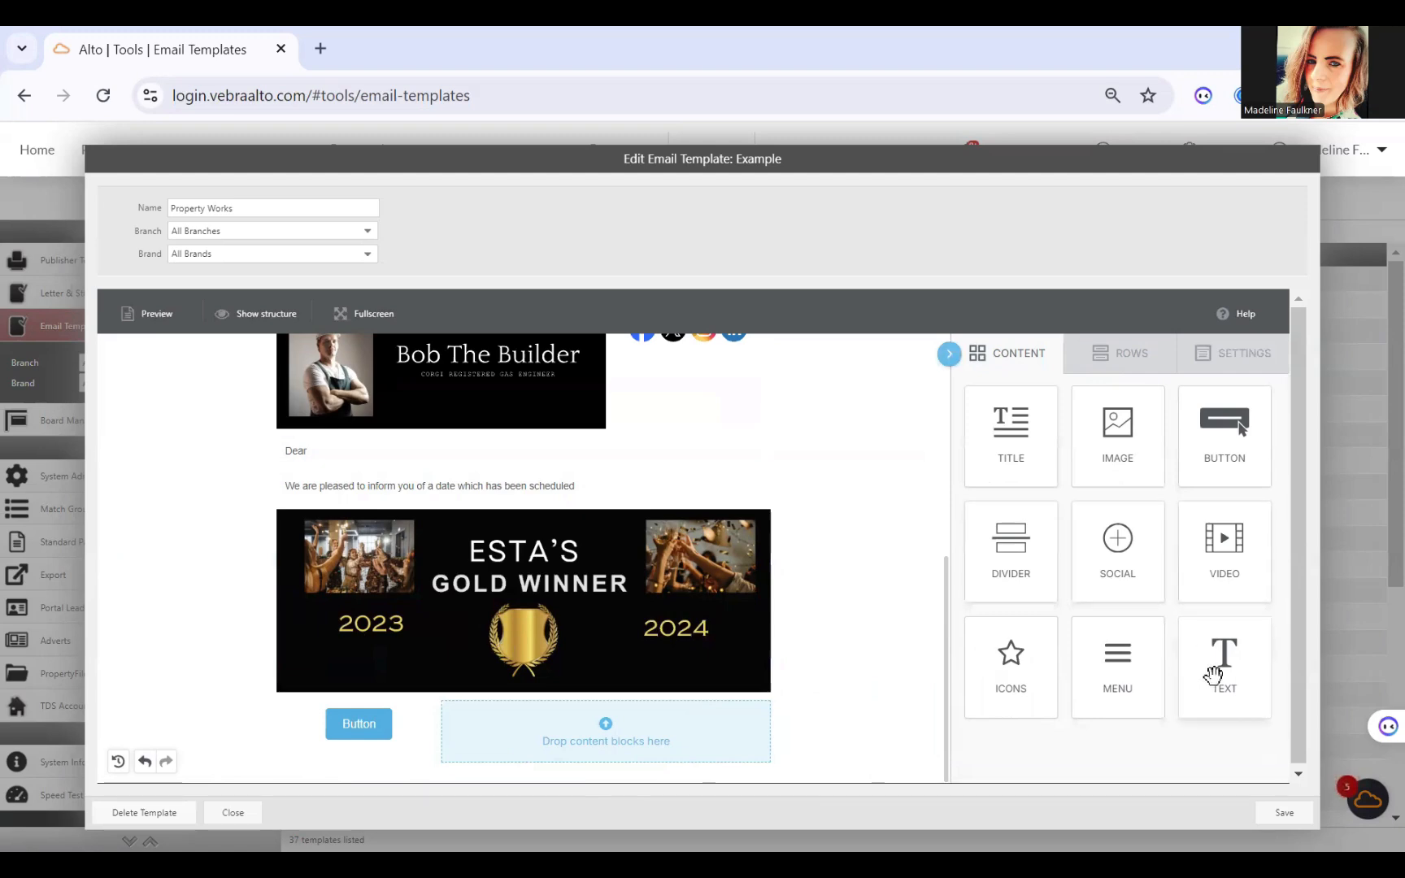
Step: Fill the wide column beside the button with a text block of the copied negotiator, job title and branch contact merge fields, right-aligned
left_click_drag(1212, 673, 443, 729)
left_click(696, 731)
key("BackSpace")
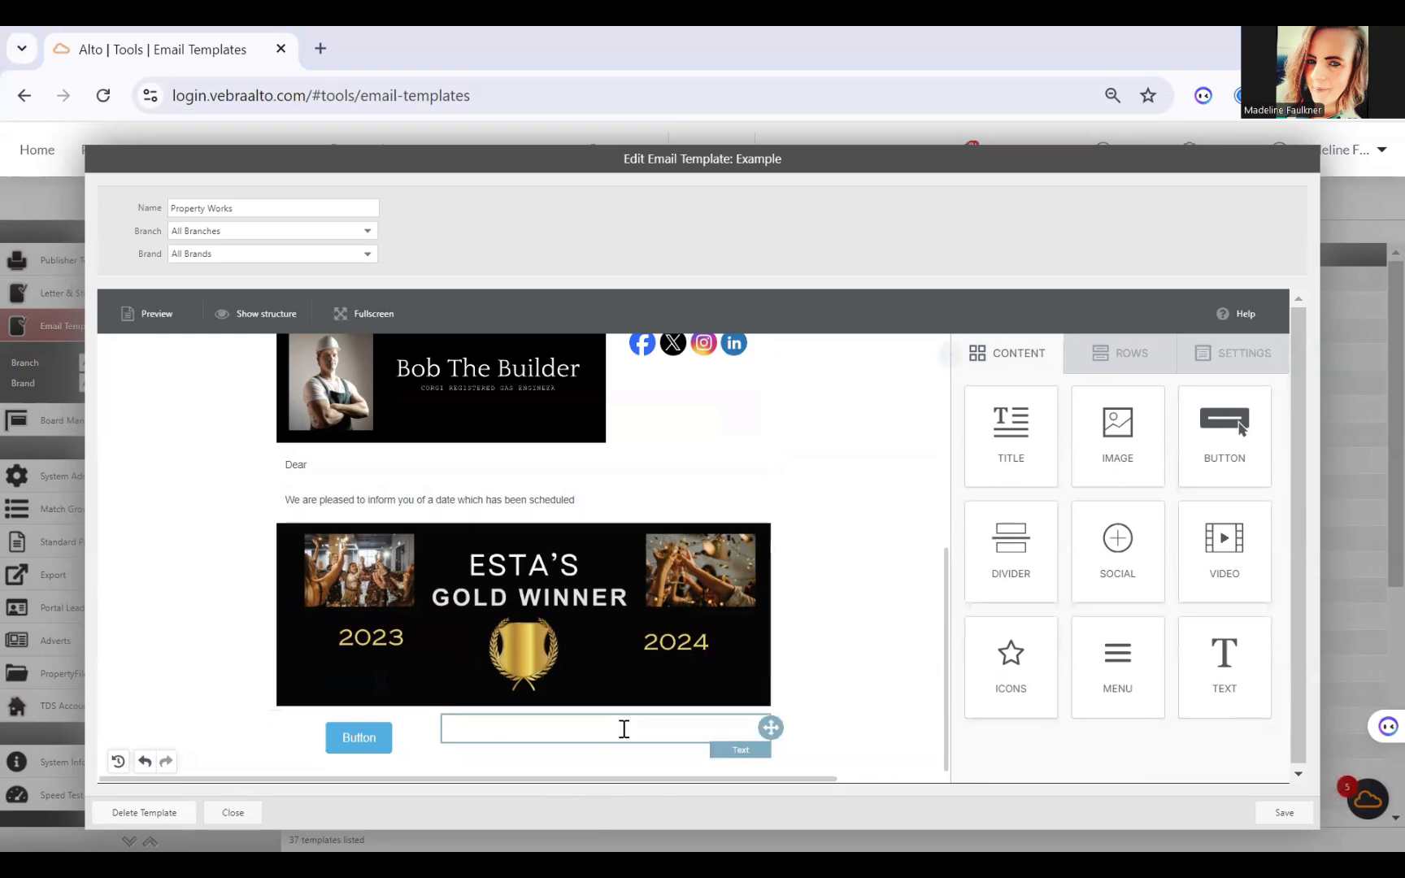
left_click(624, 728)
key("ctrl+v")
left_click(522, 751)
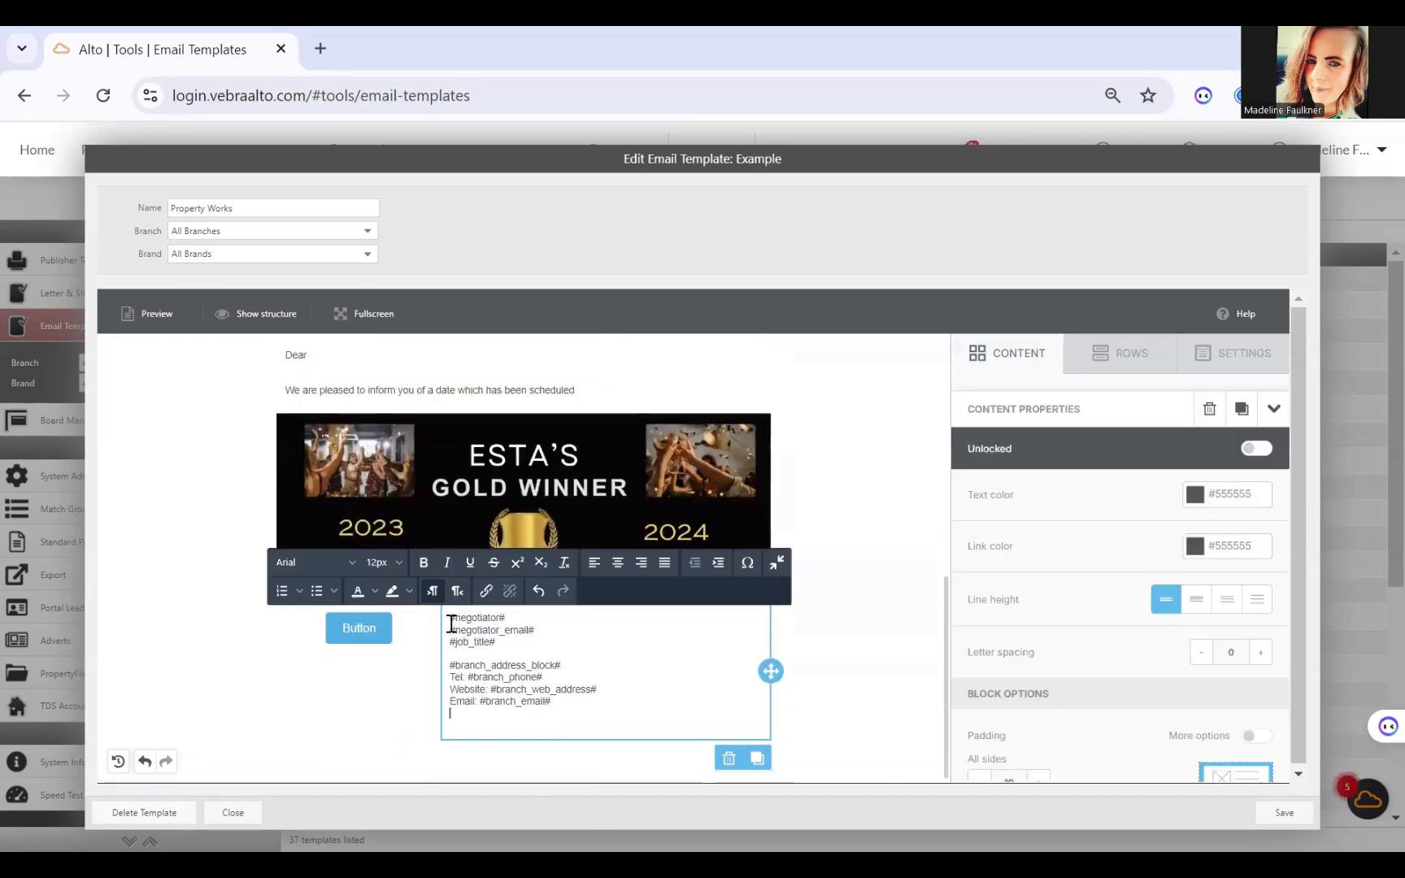
key("ctrl+a")
left_click(642, 578)
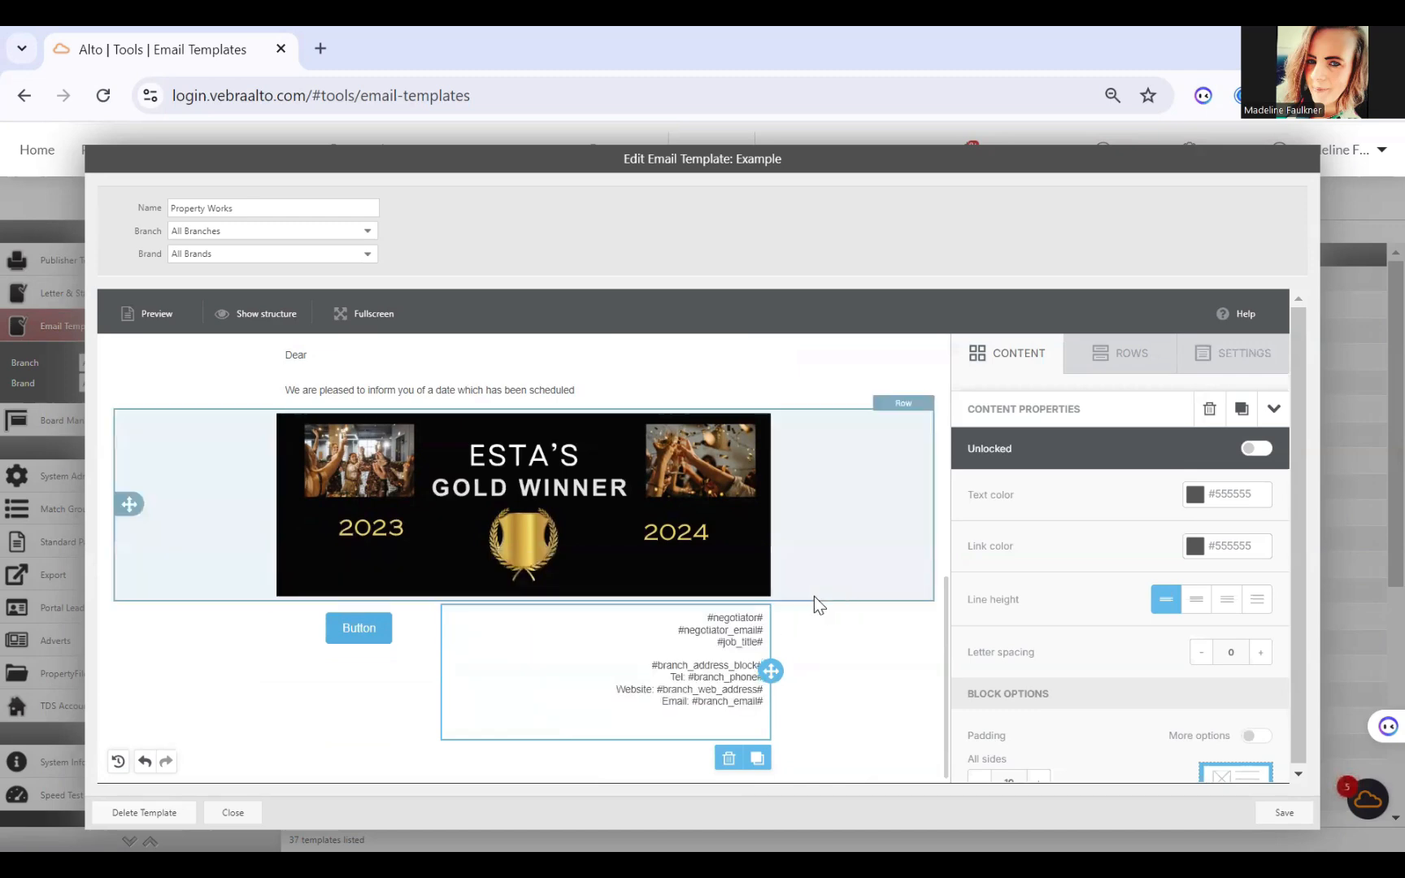
Step: Delete the Property Works title block at the start of the email
scroll(813, 597, "up", 5)
scroll(812, 596, "down", 6)
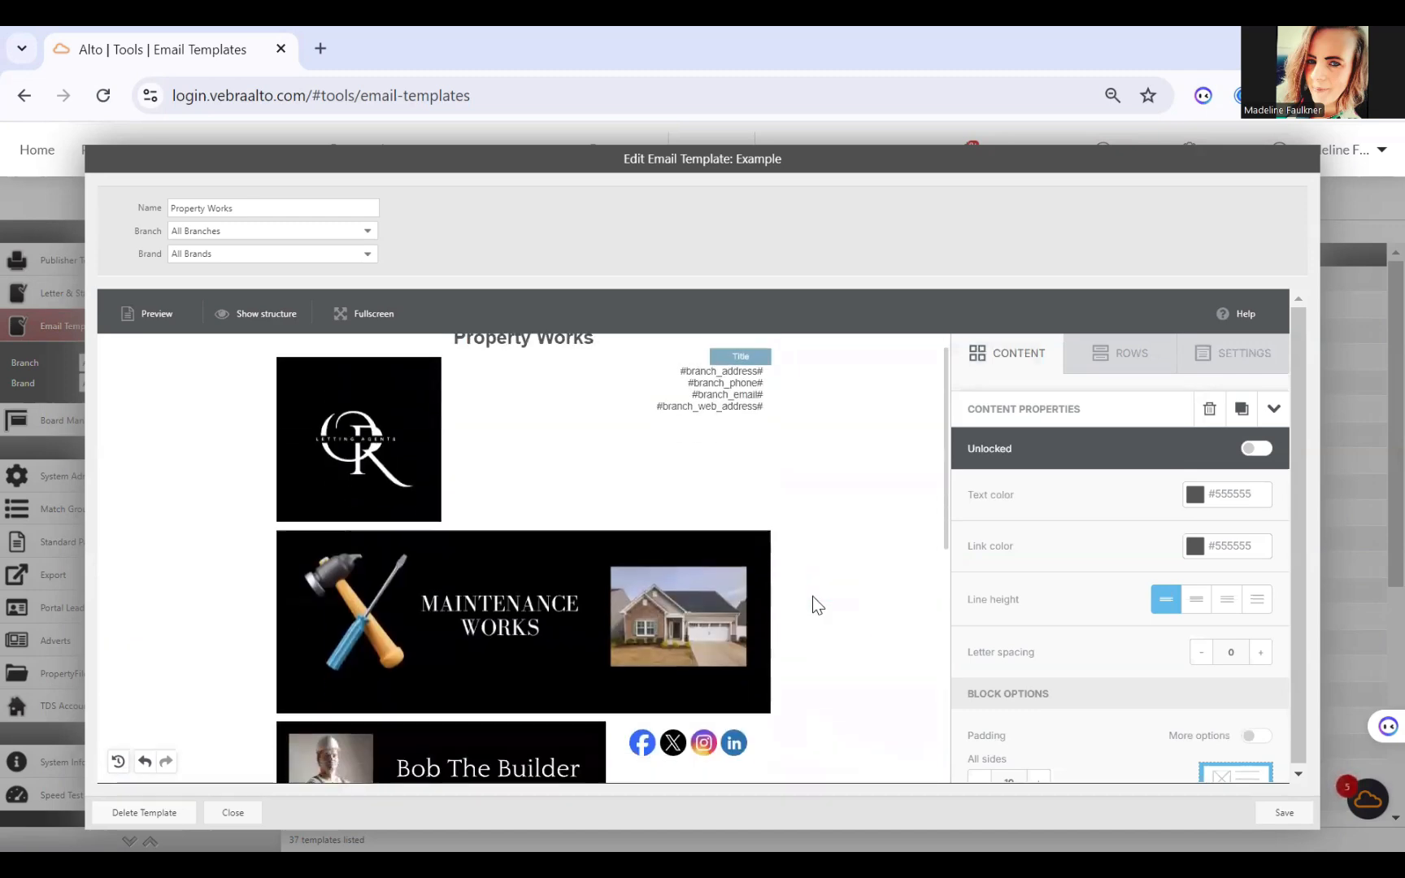
scroll(812, 596, "up", 6)
scroll(812, 596, "up", 1)
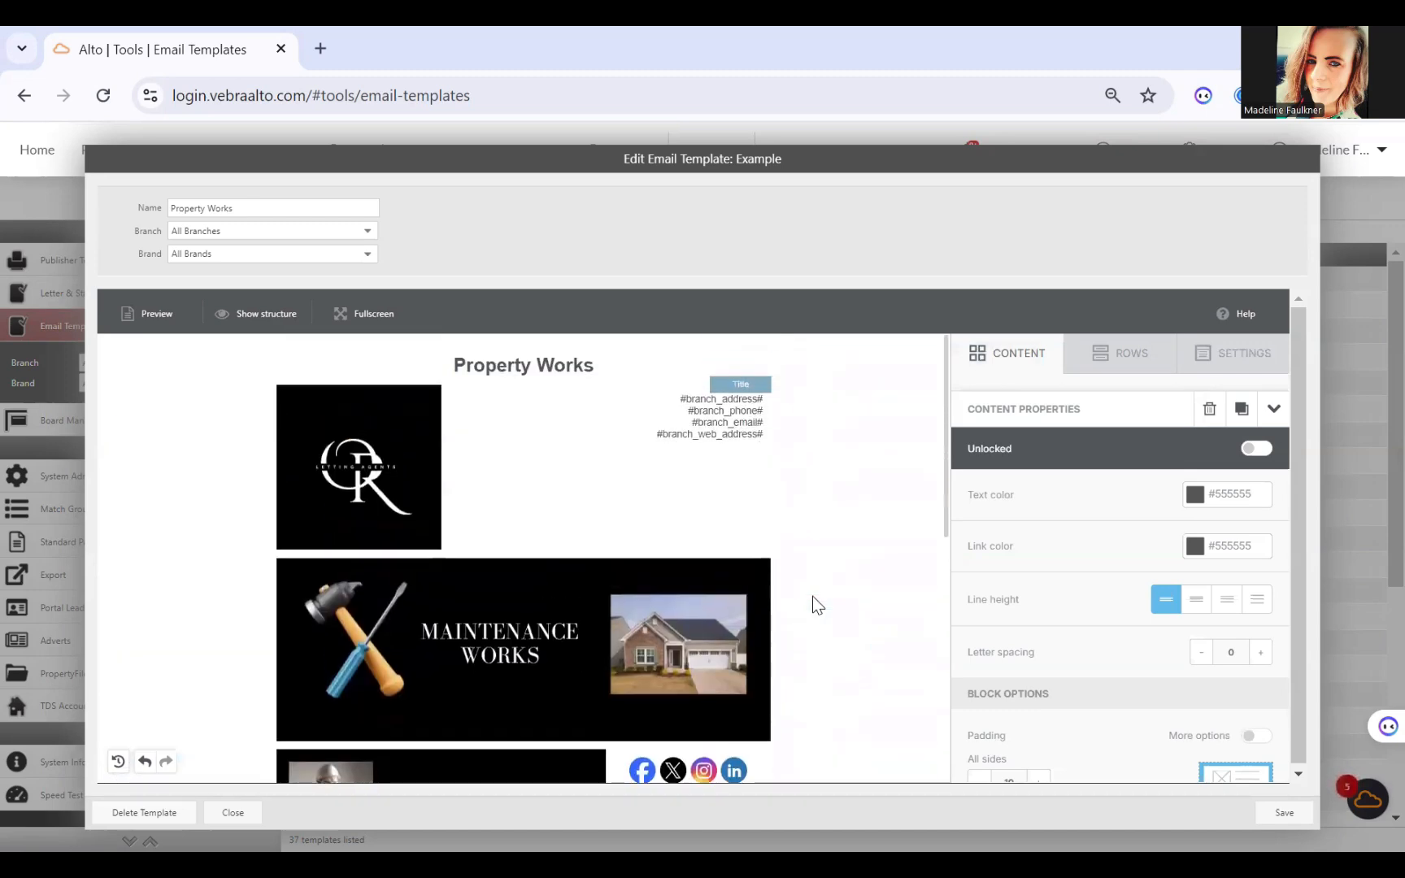
left_click(609, 358)
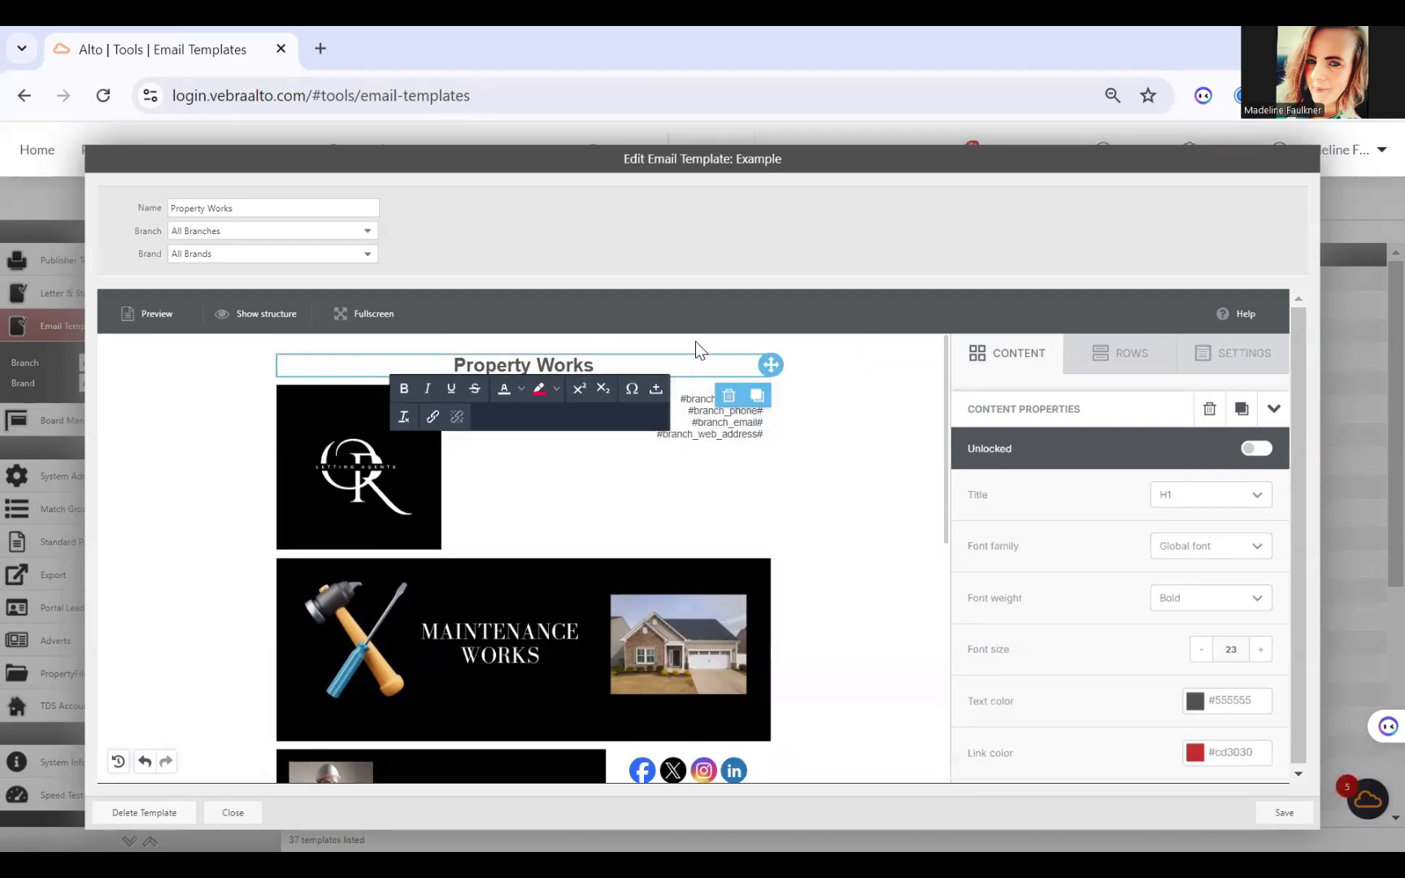
left_click(722, 396)
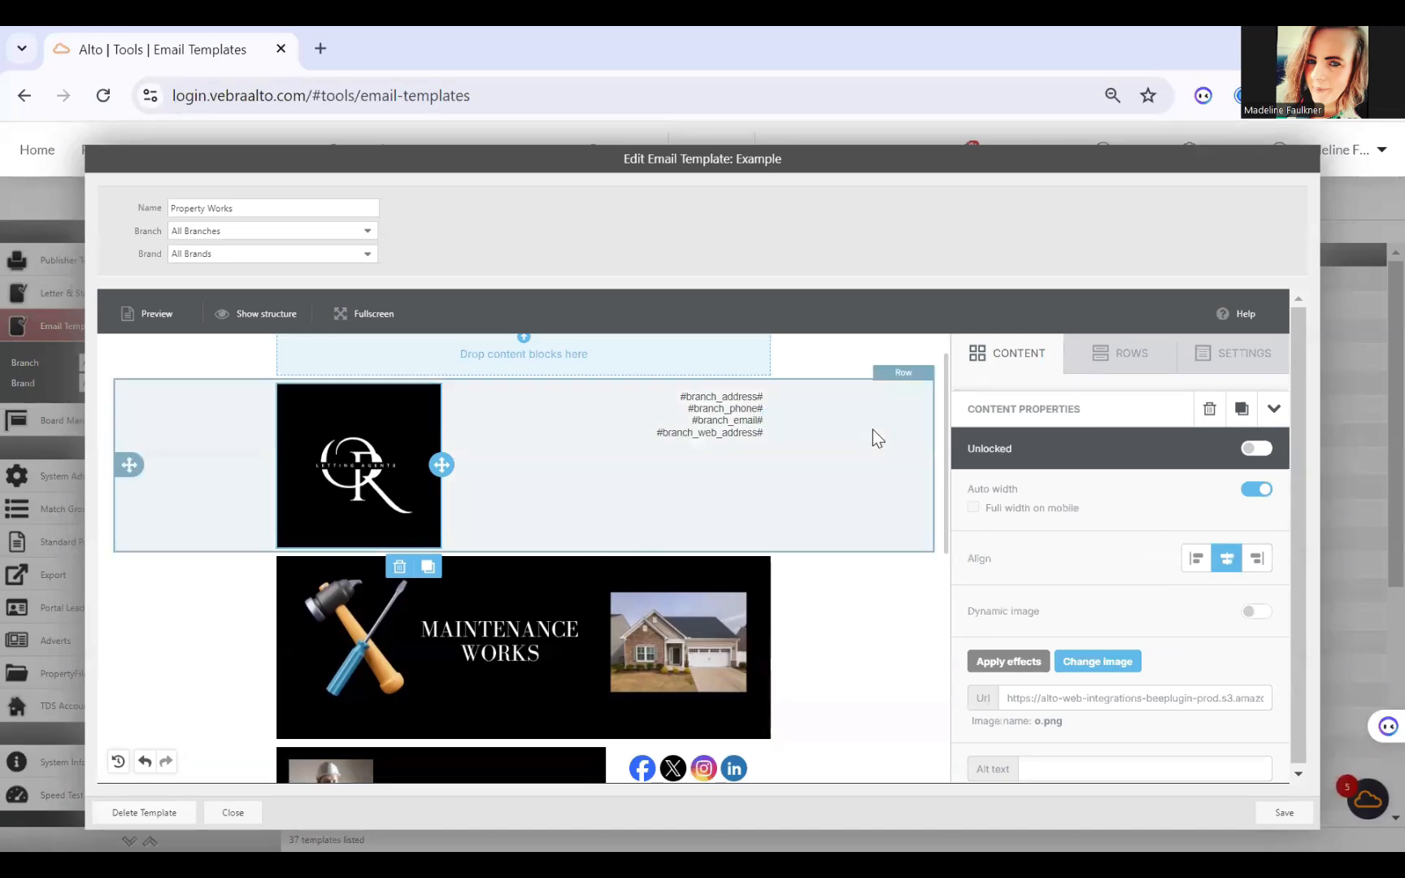
Step: Delete the Maintenance Works banner row between the logo row and the Bob The Builder row
left_click(745, 726)
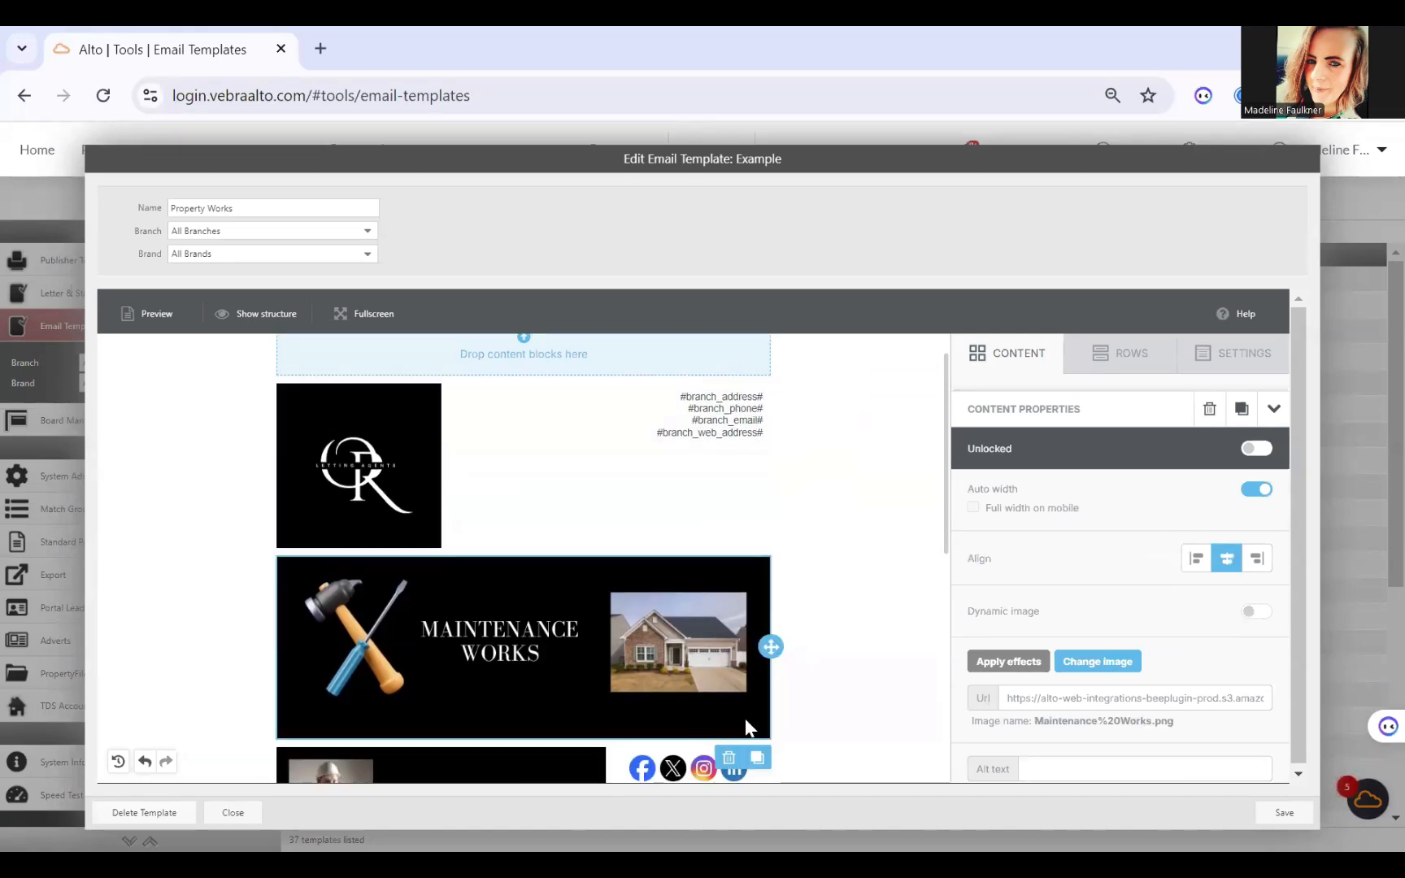
left_click(803, 674)
left_click(882, 576)
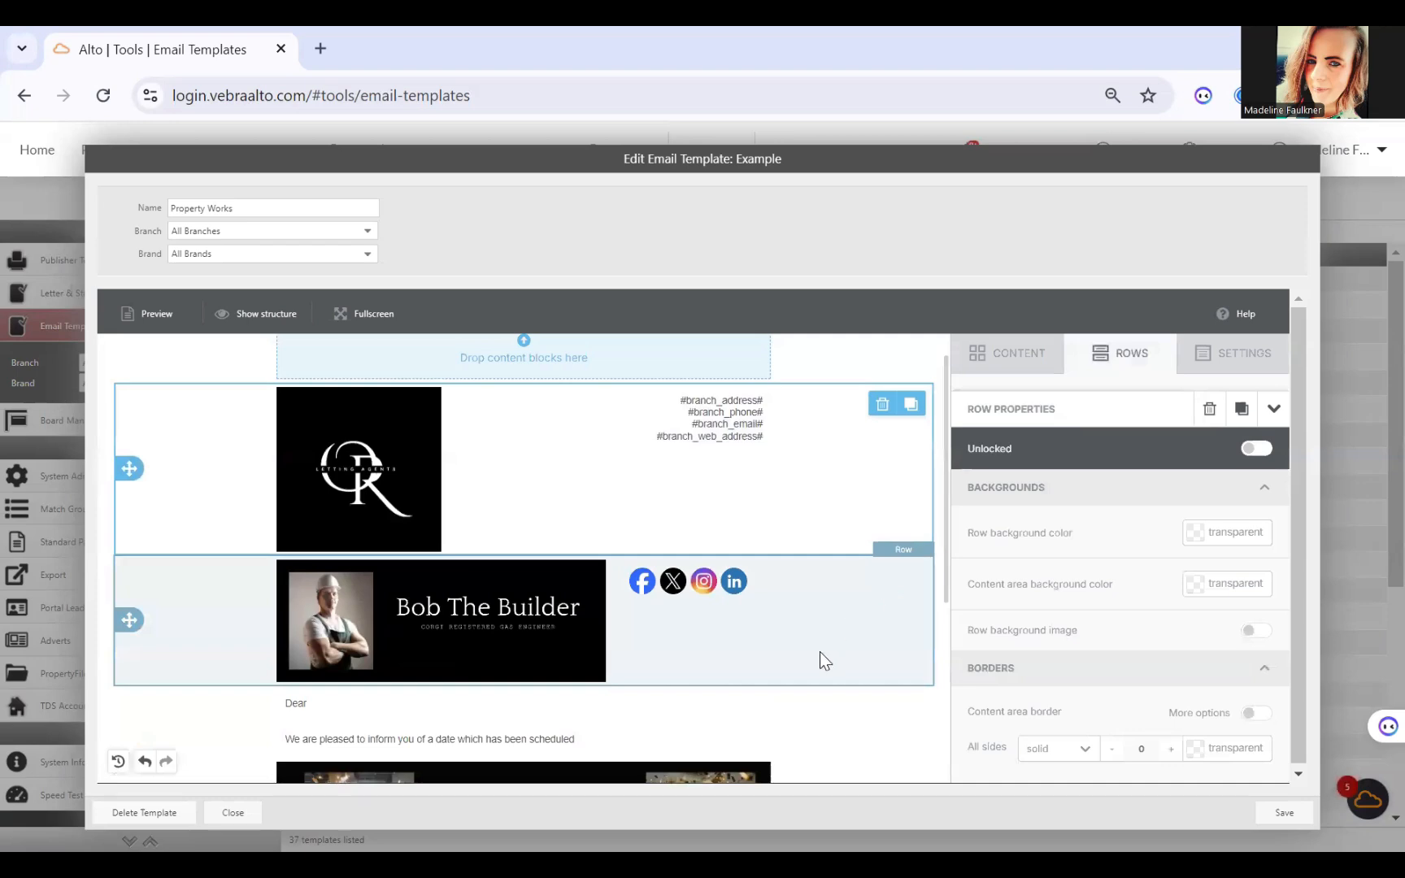
Step: Place an image block in the empty first row and insert the Maintenance Works banner from the file manager
scroll(543, 423, "up", 1)
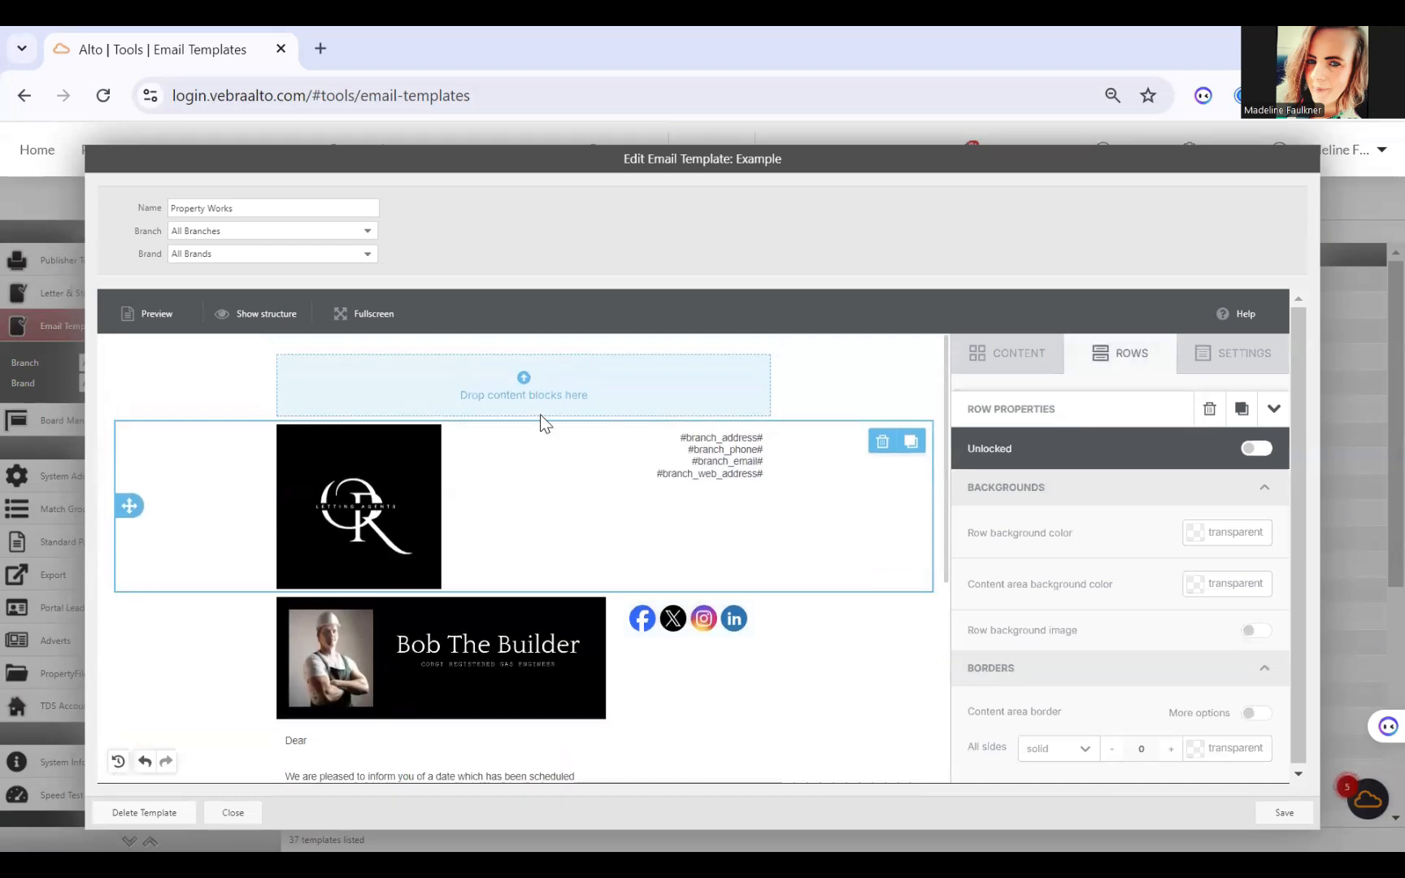
left_click(1012, 372)
left_click_drag(1094, 468, 659, 364)
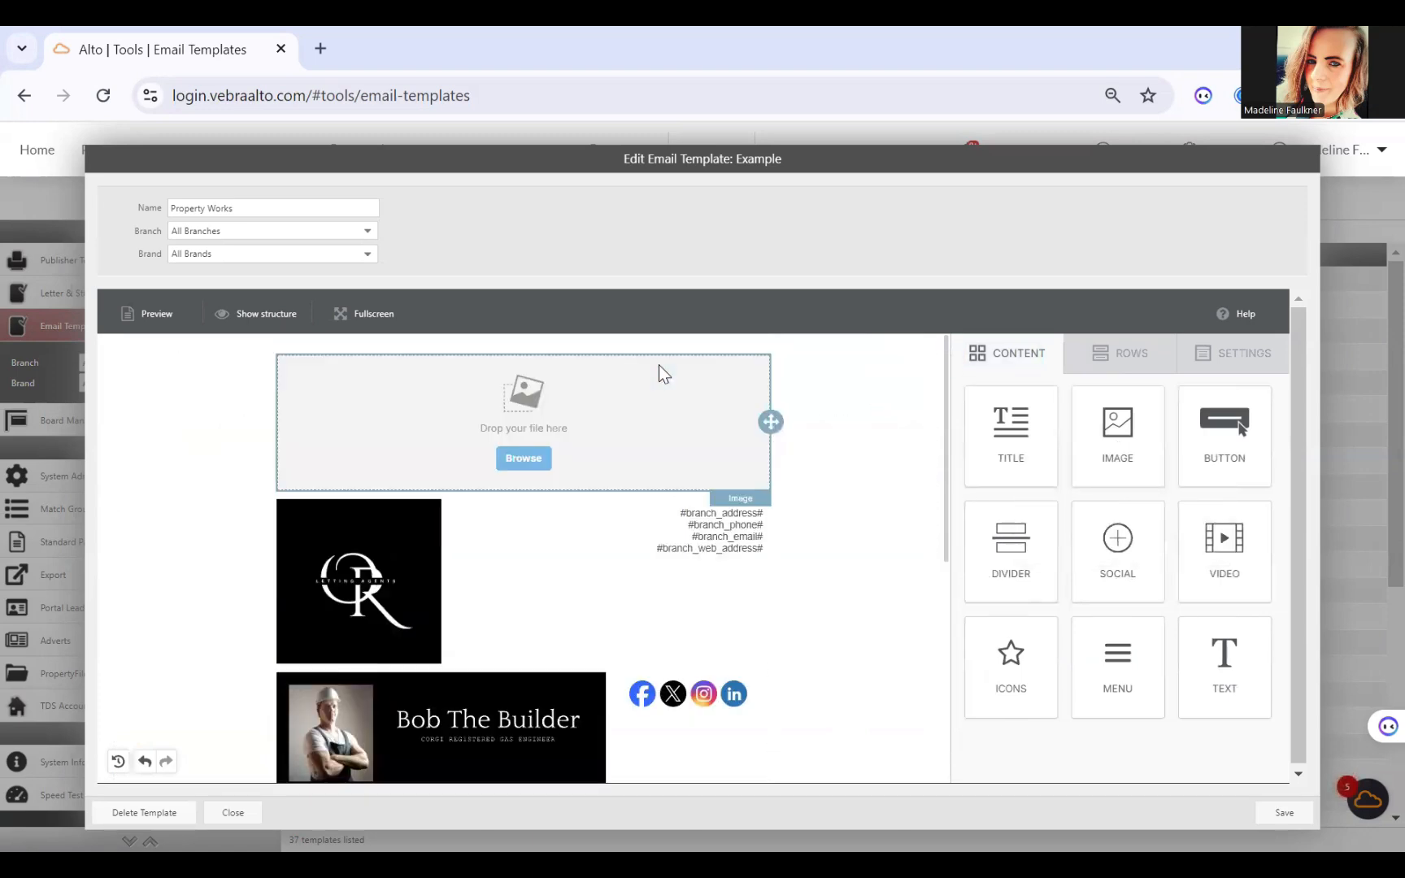
left_click(524, 460)
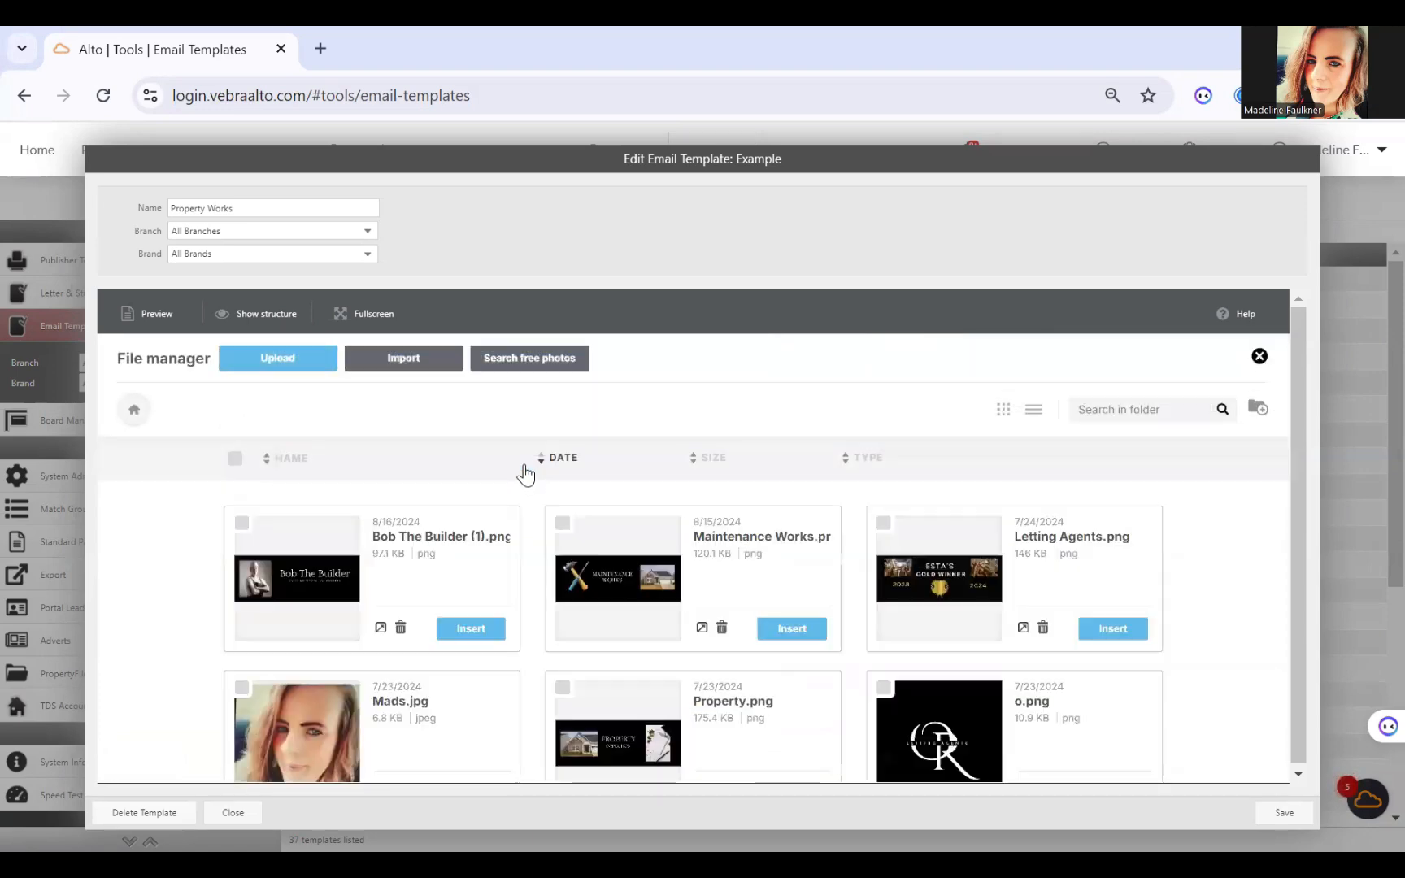
left_click(599, 587)
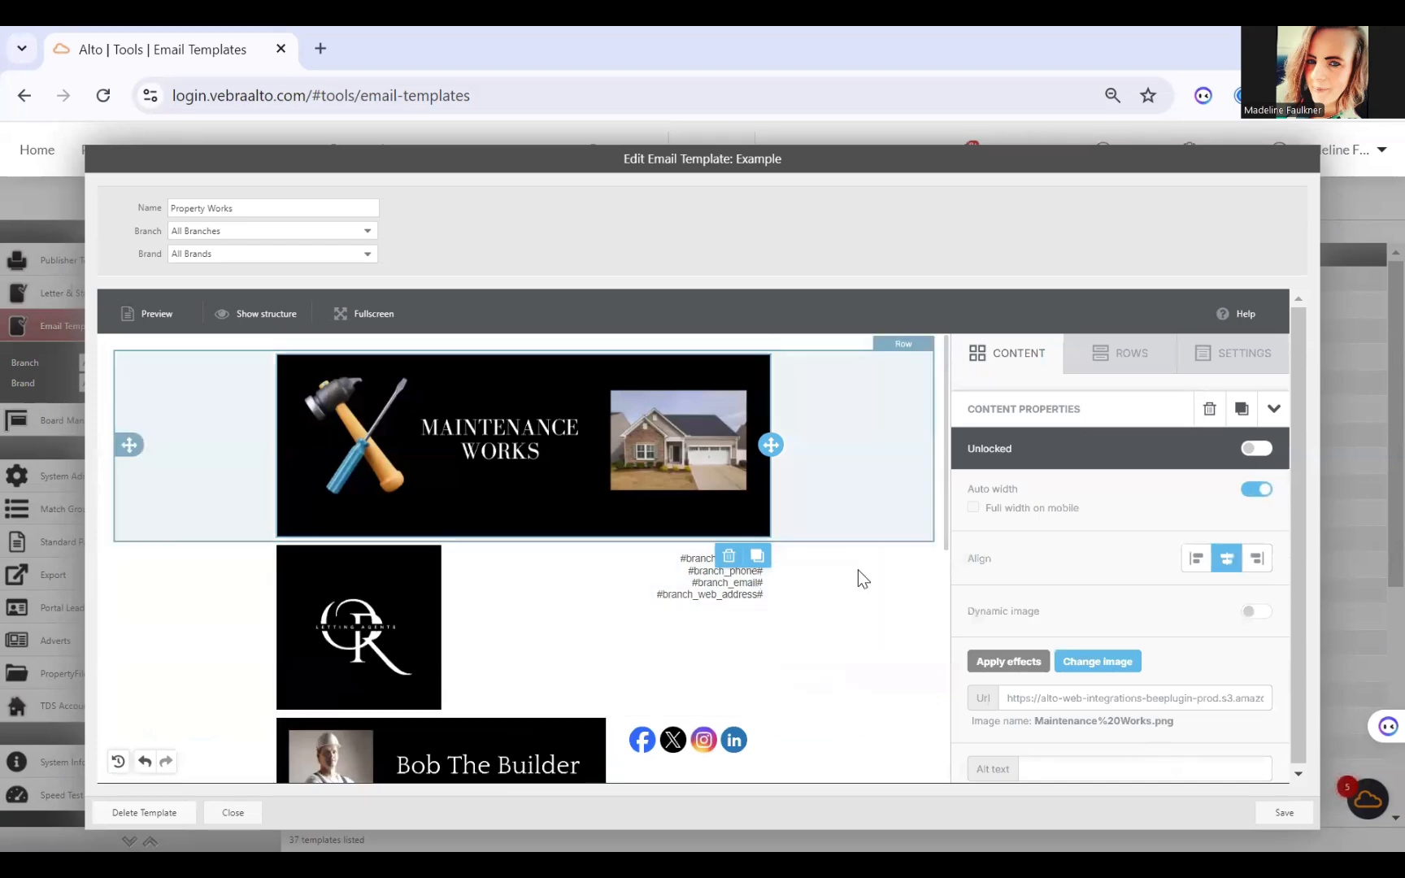
Step: Enable the row background image option for the logo row and set its row background colour to green #3a8529
left_click(688, 612)
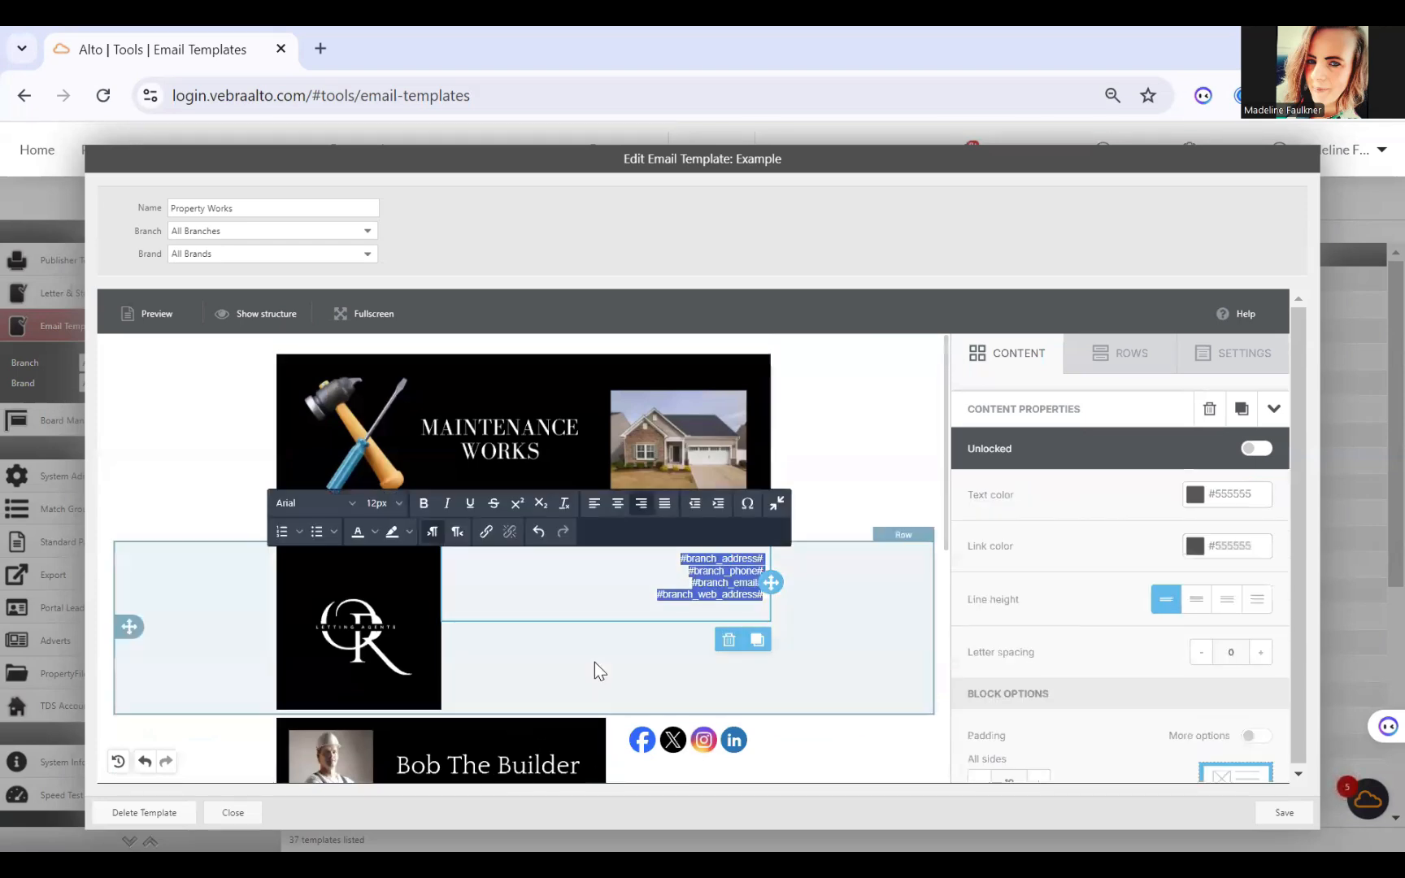
left_click(593, 662)
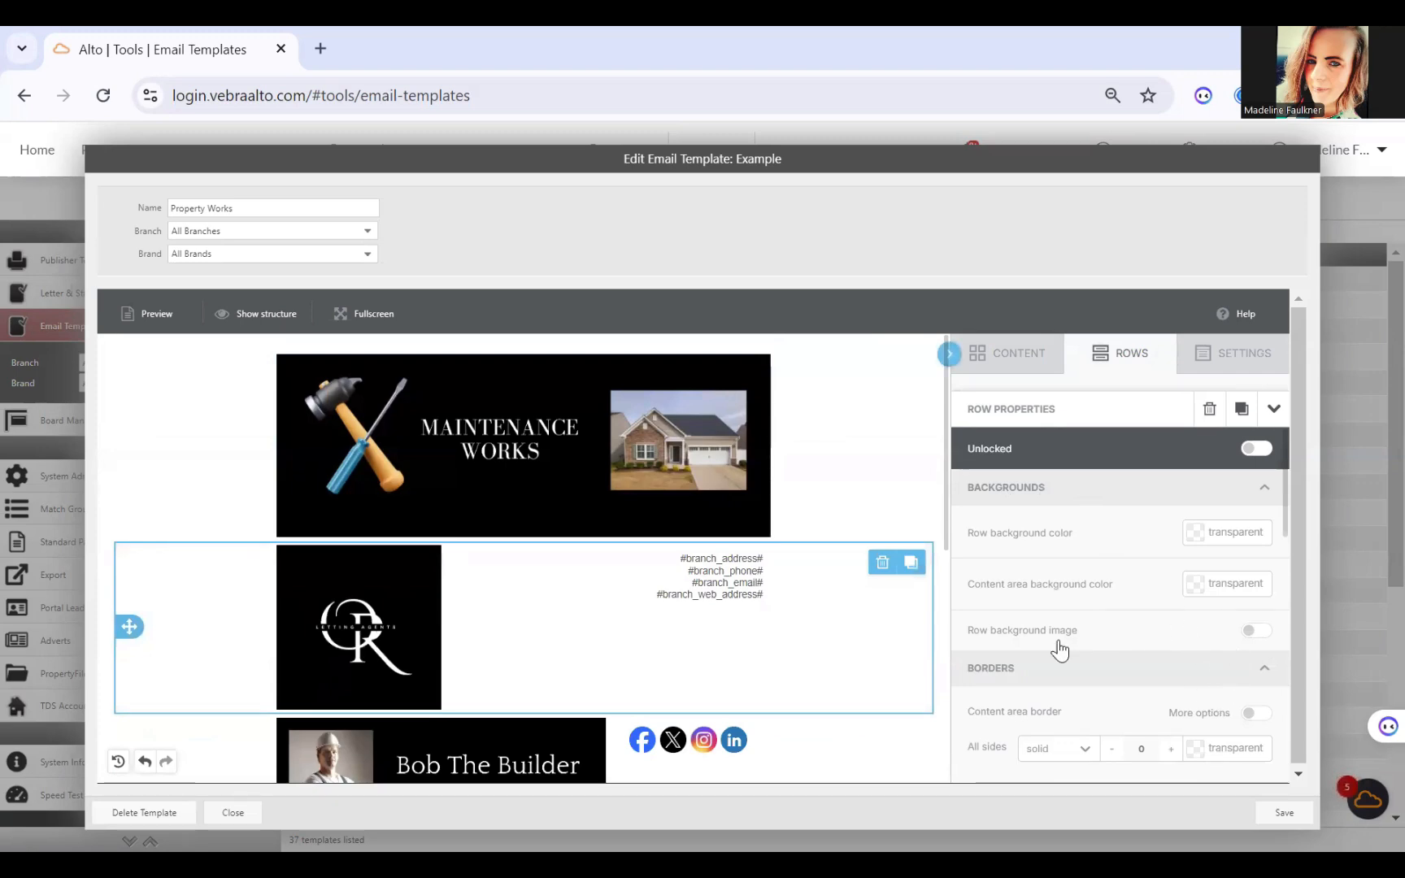
left_click(1255, 631)
scroll(1105, 619, "down", 2)
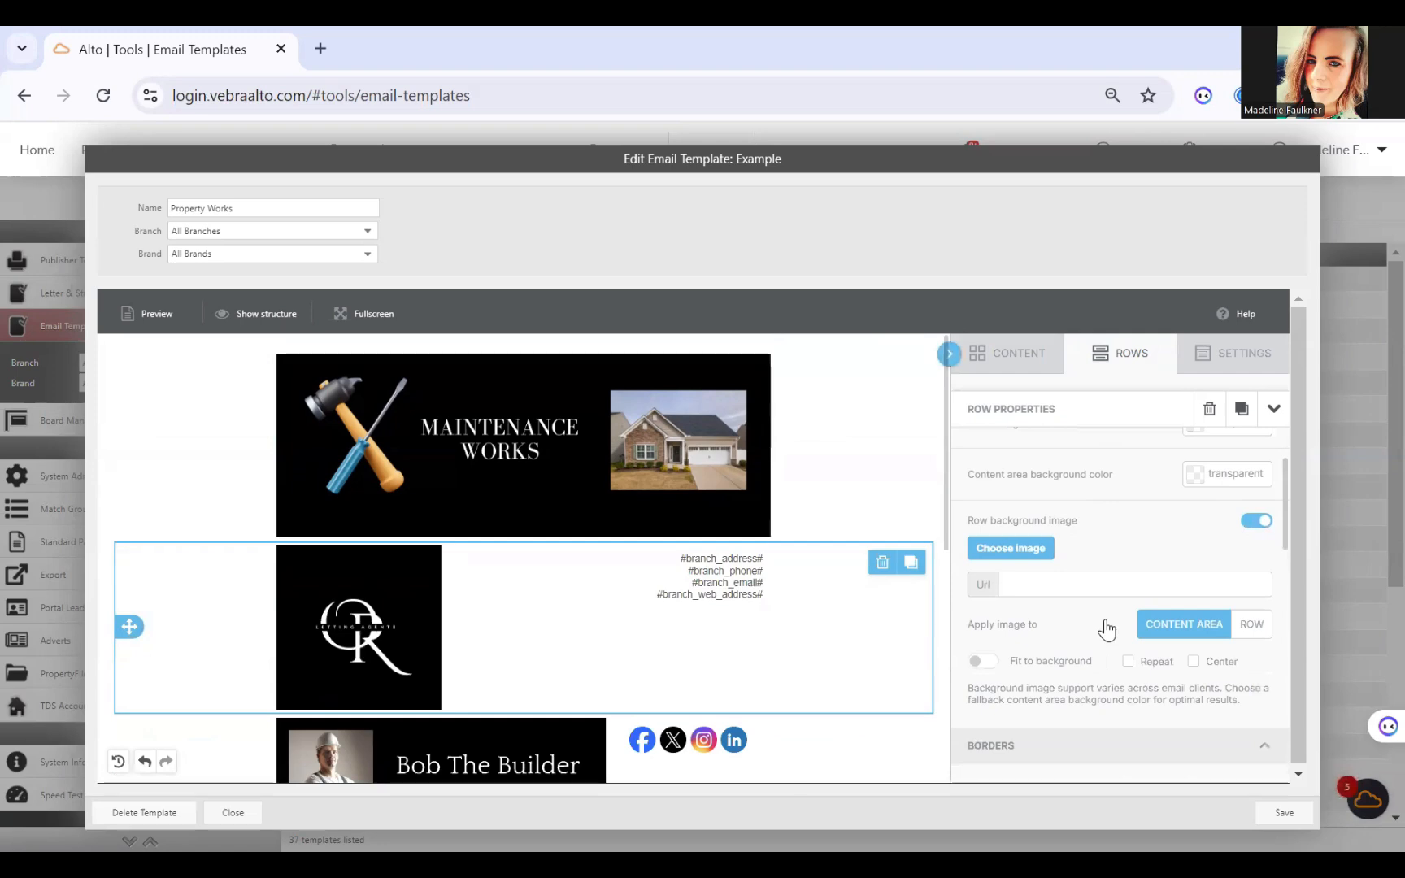
scroll(1105, 617, "up", 2)
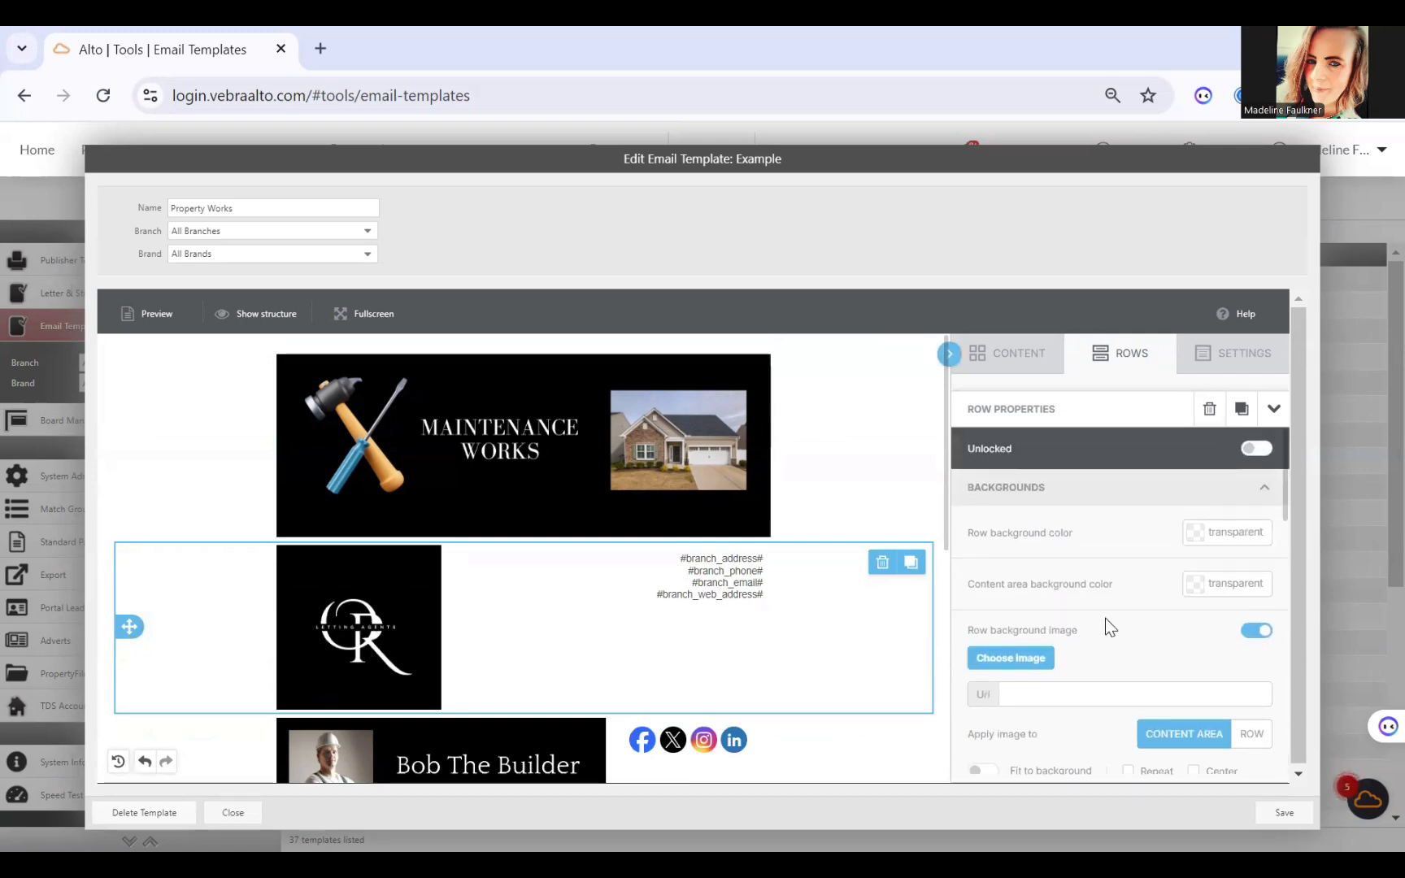
left_click(1204, 545)
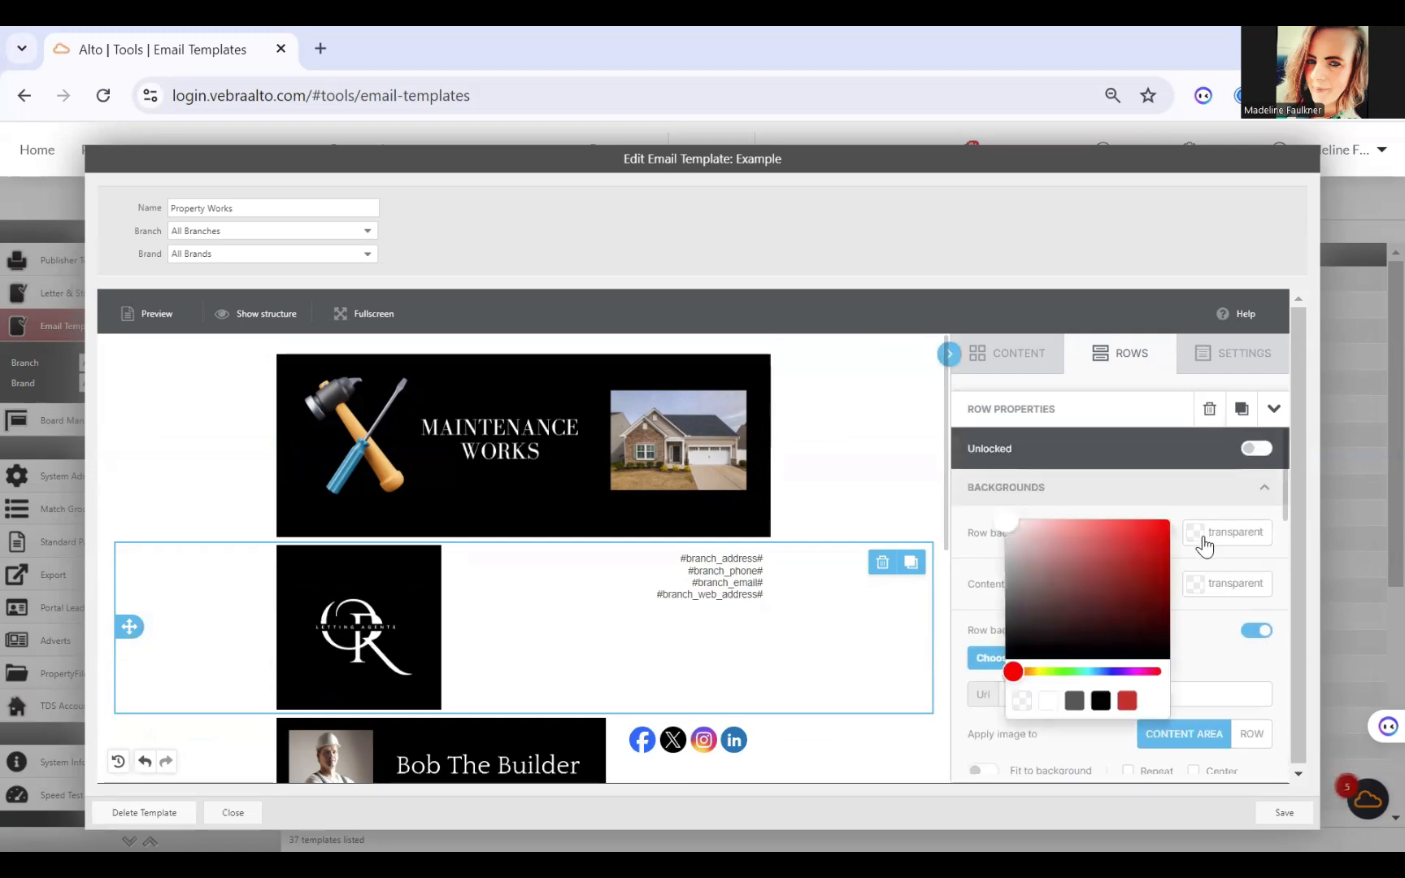
left_click(1058, 672)
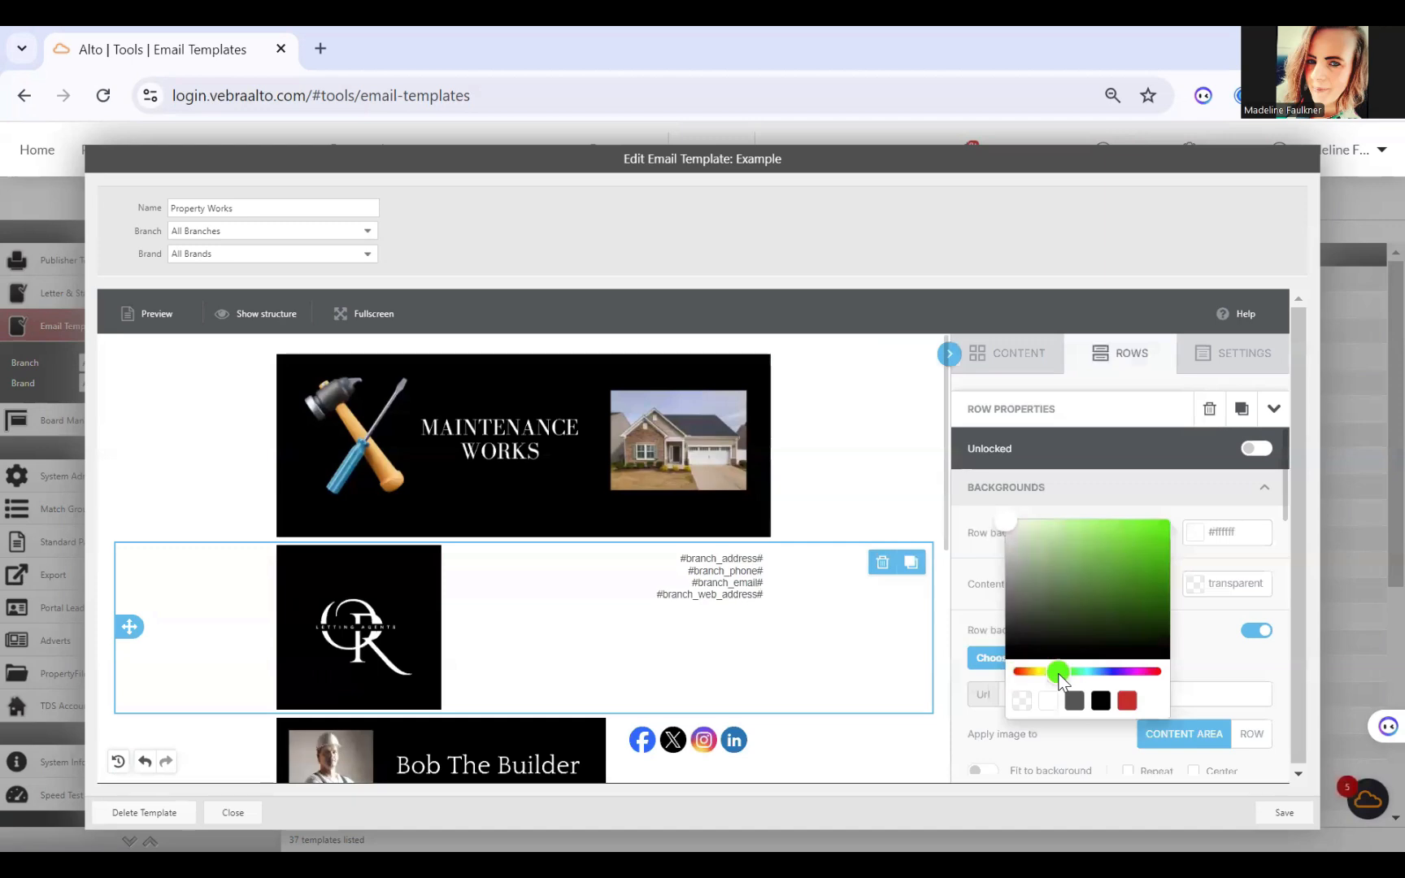
left_click(1119, 583)
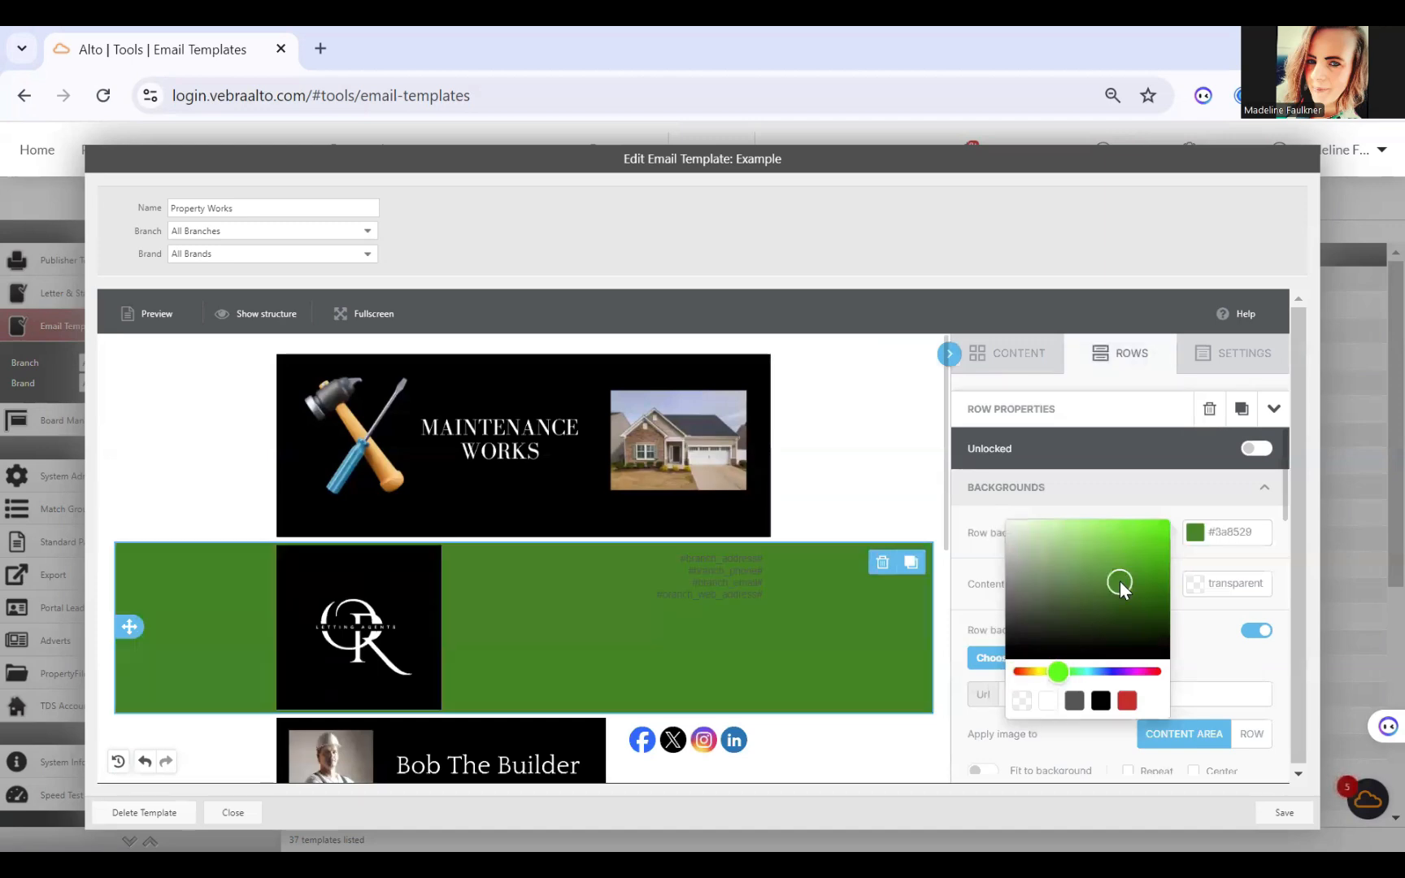
Step: Set the row background colour of the Maintenance Works banner row to green #3a8529
left_click(846, 426)
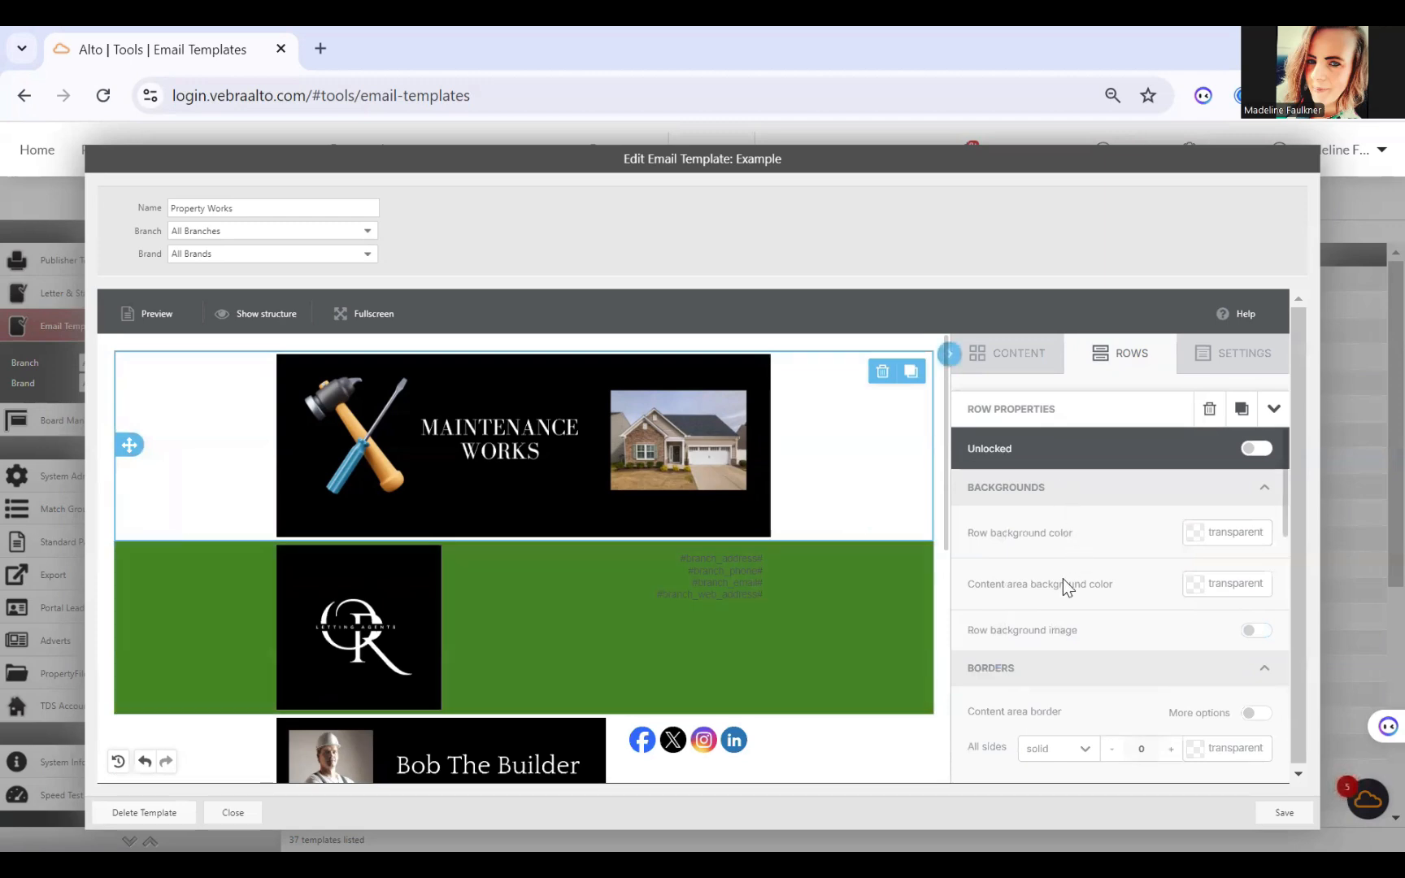
left_click(1199, 539)
left_click(1153, 700)
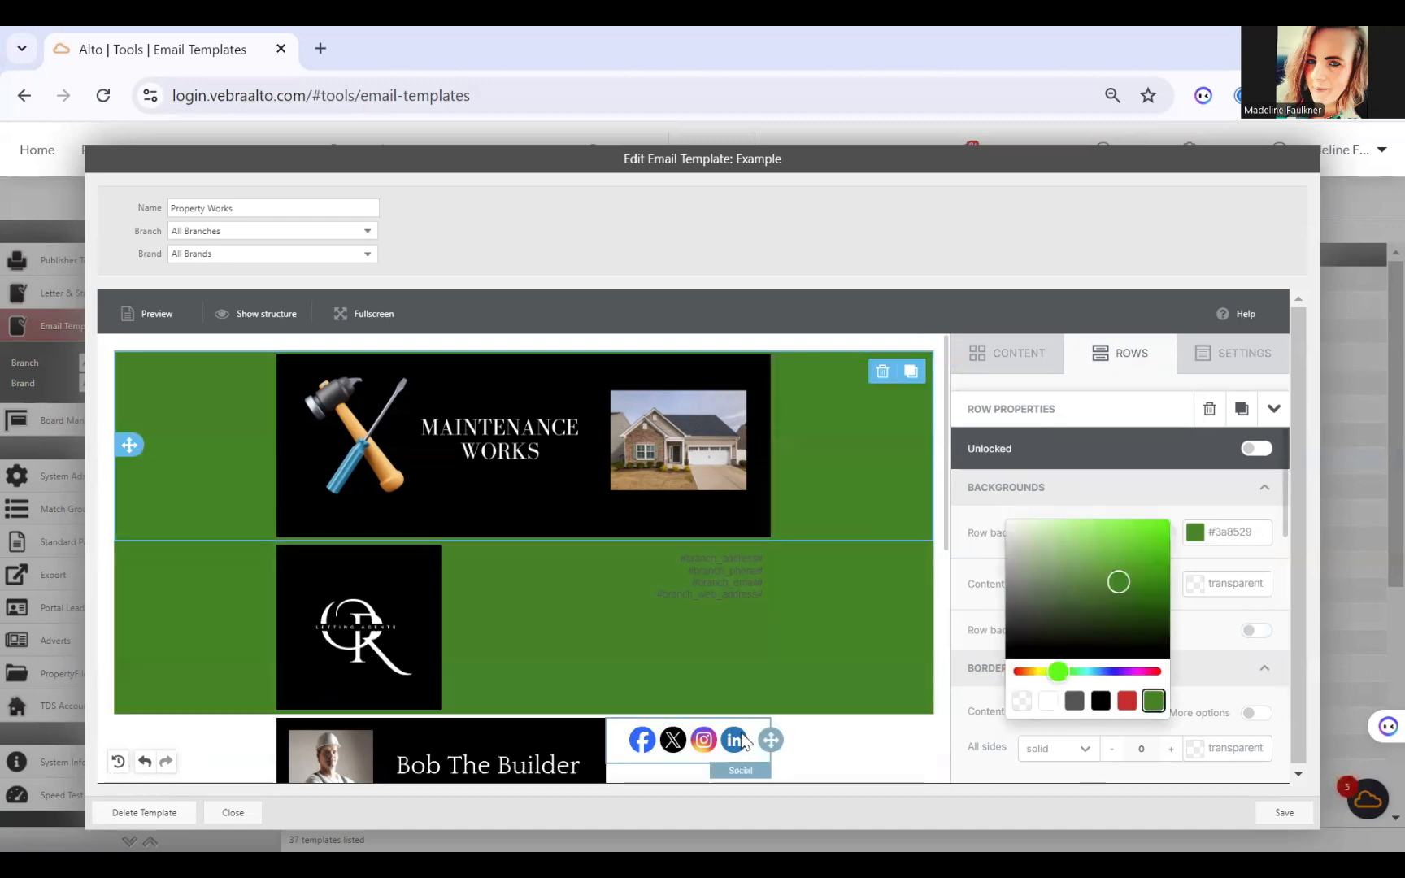
Step: Set the row background colour of the Bob The Builder and social icons row to green #3a8529
left_click(829, 737)
scroll(1040, 624, "down", 2)
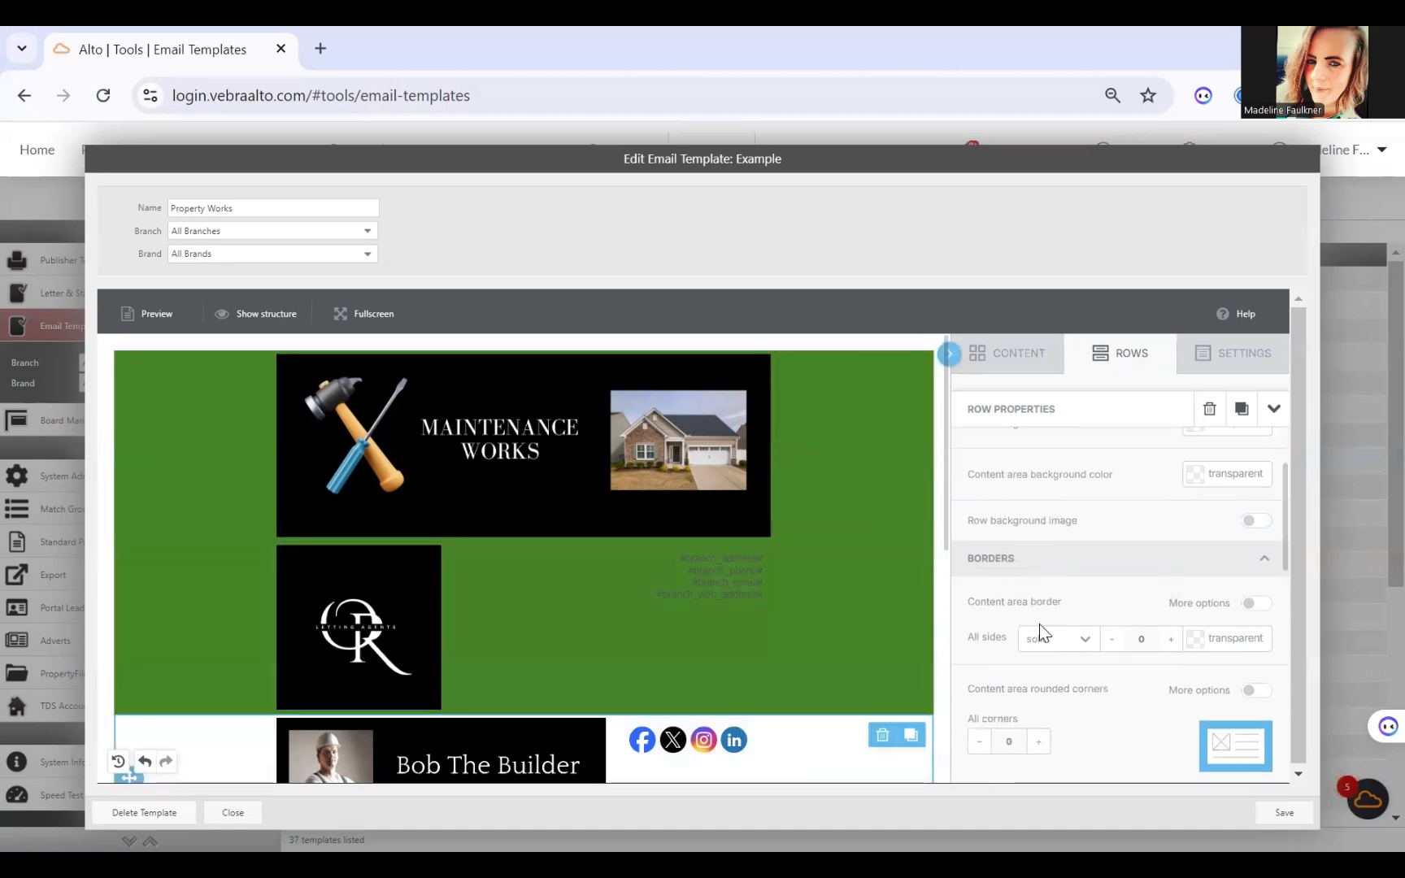
scroll(1085, 440, "up", 1)
scroll(1085, 440, "up", 1)
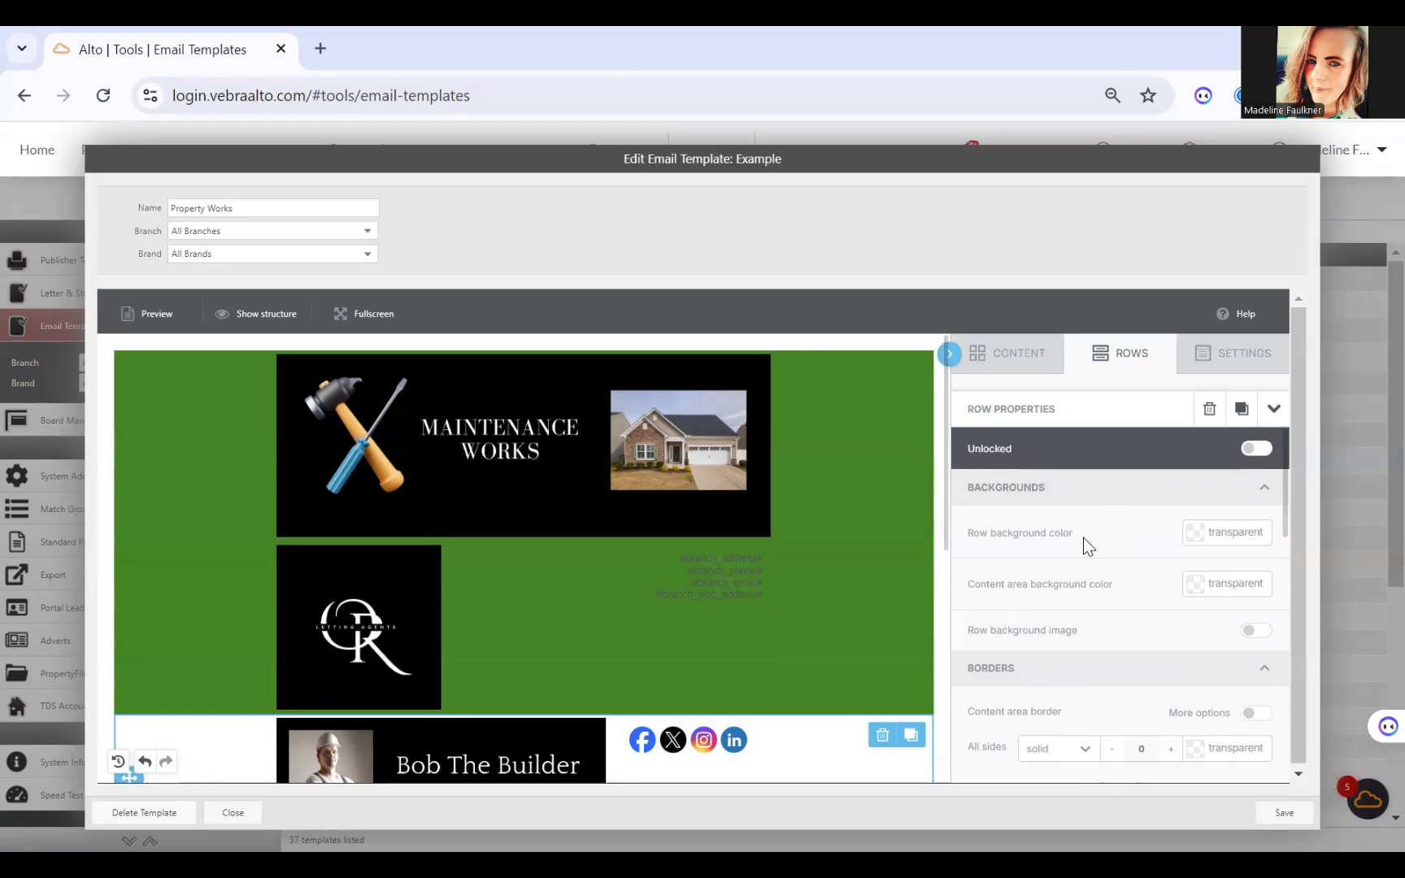
left_click(1200, 535)
left_click(1154, 701)
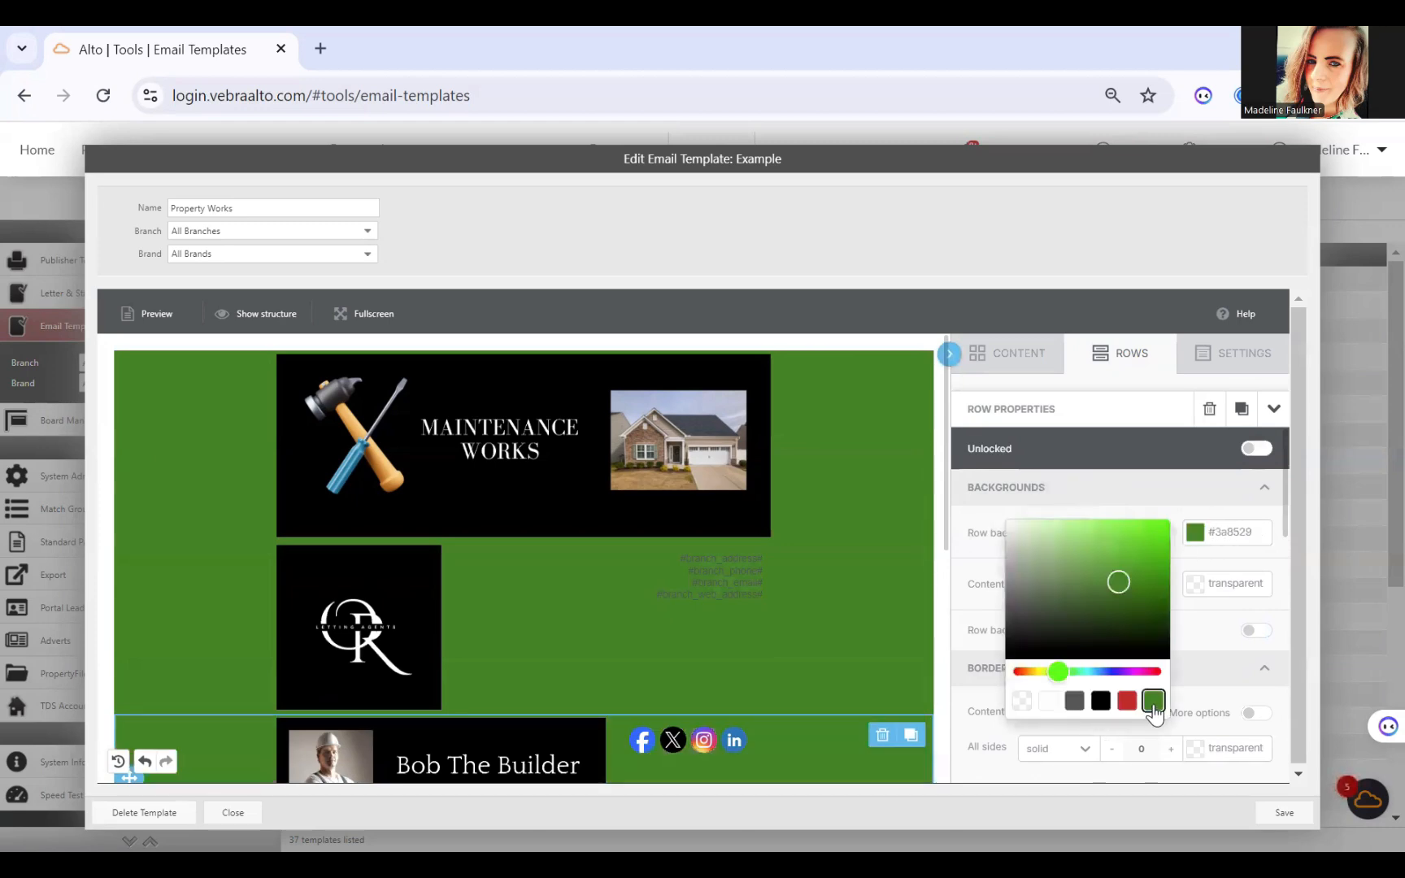
Step: Set the row background colour of the "Dear" letter text row to the saved green used in the rows above
scroll(890, 532, "down", 1)
scroll(888, 523, "down", 3)
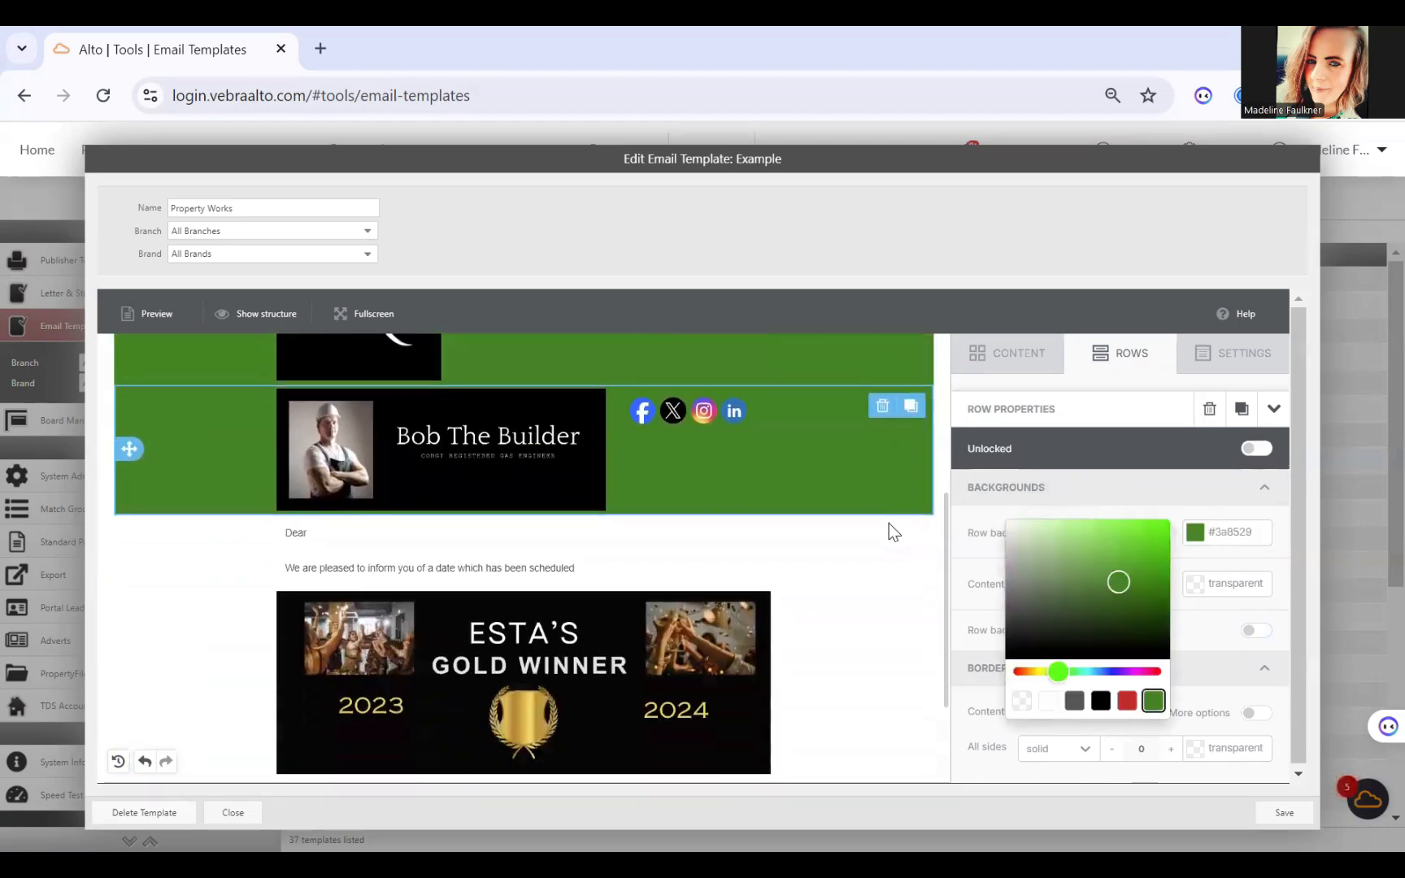
left_click(862, 556)
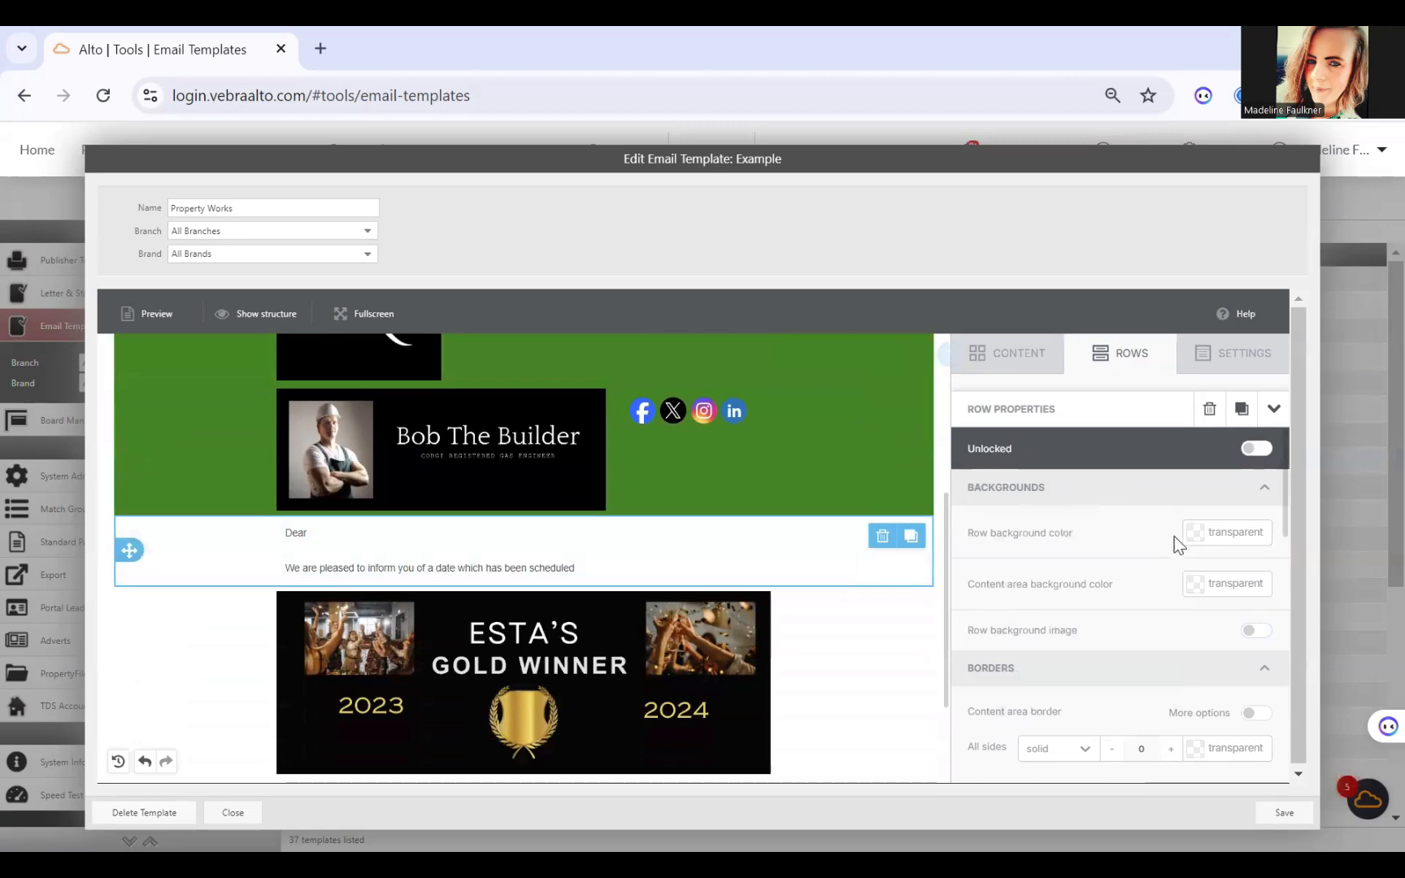
left_click(1202, 534)
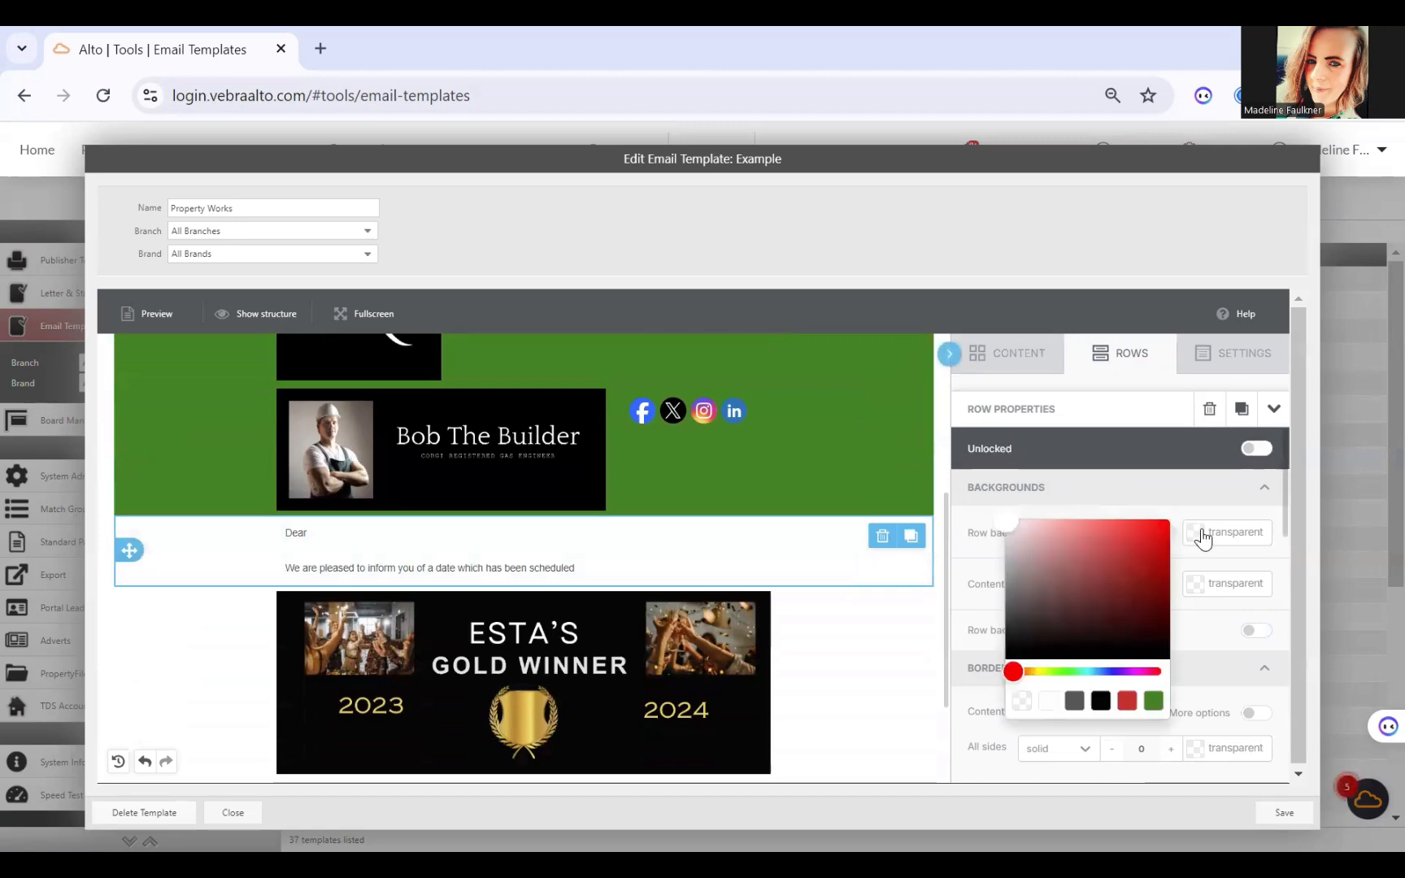
left_click(1154, 701)
Step: Set the row background colour of the Esta's Gold Winner banner row to the saved green #3a8529
left_click(865, 678)
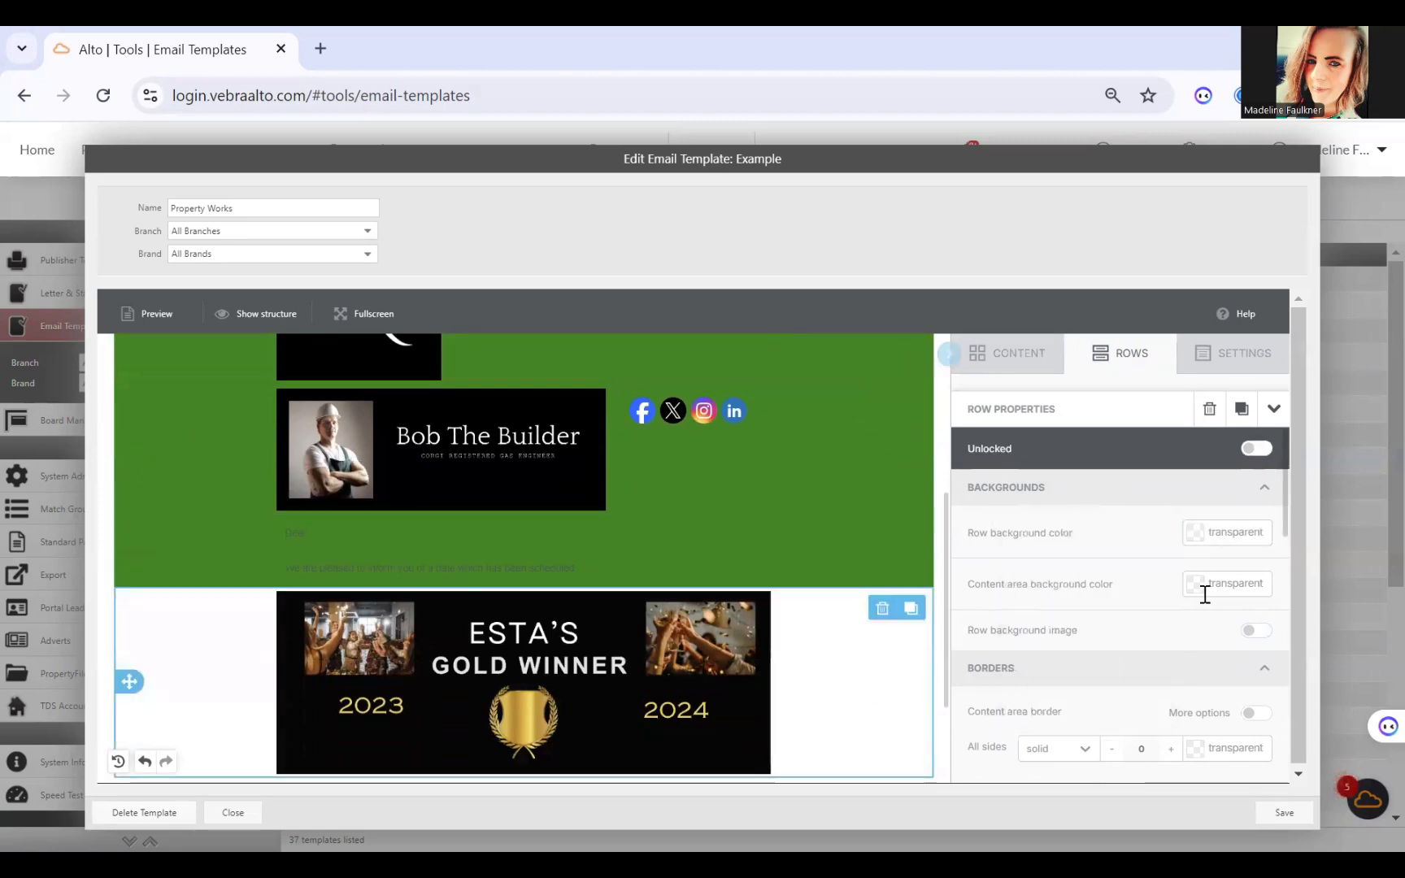
left_click(1202, 532)
left_click(1154, 701)
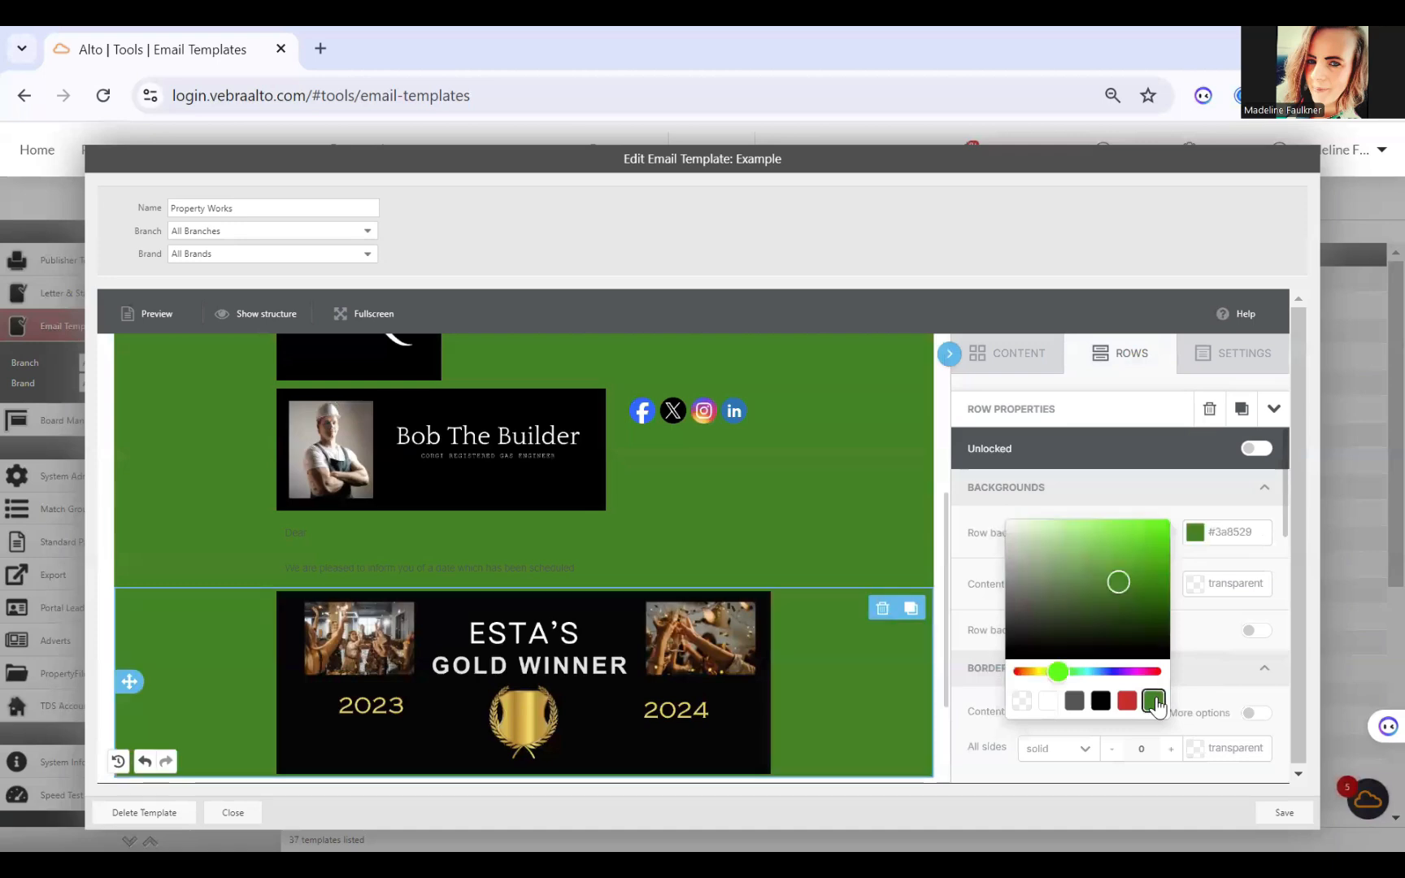
scroll(737, 564, "down", 2)
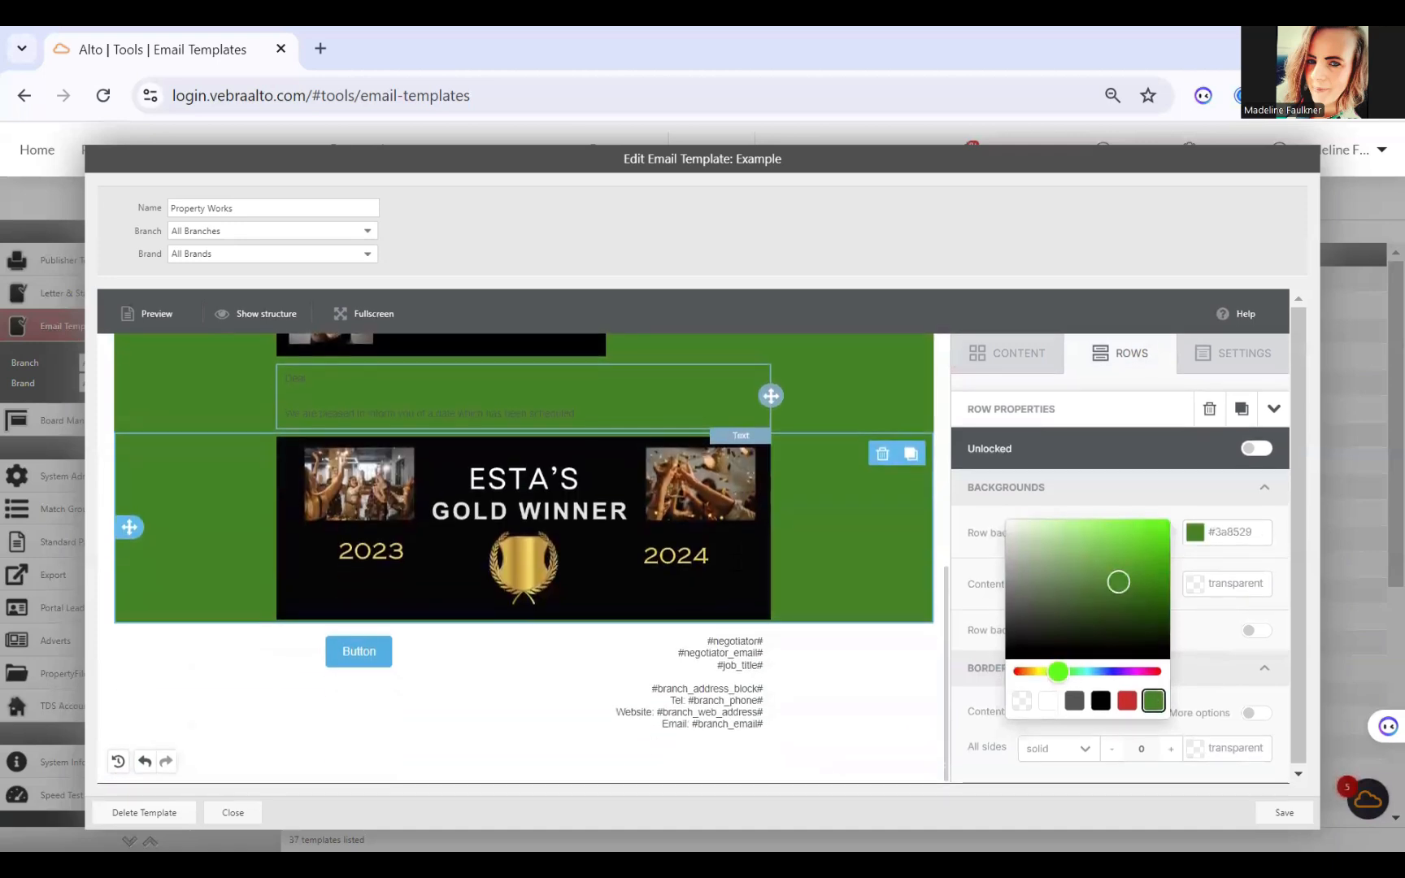
scroll(708, 458, "up", 1)
scroll(711, 449, "up", 5)
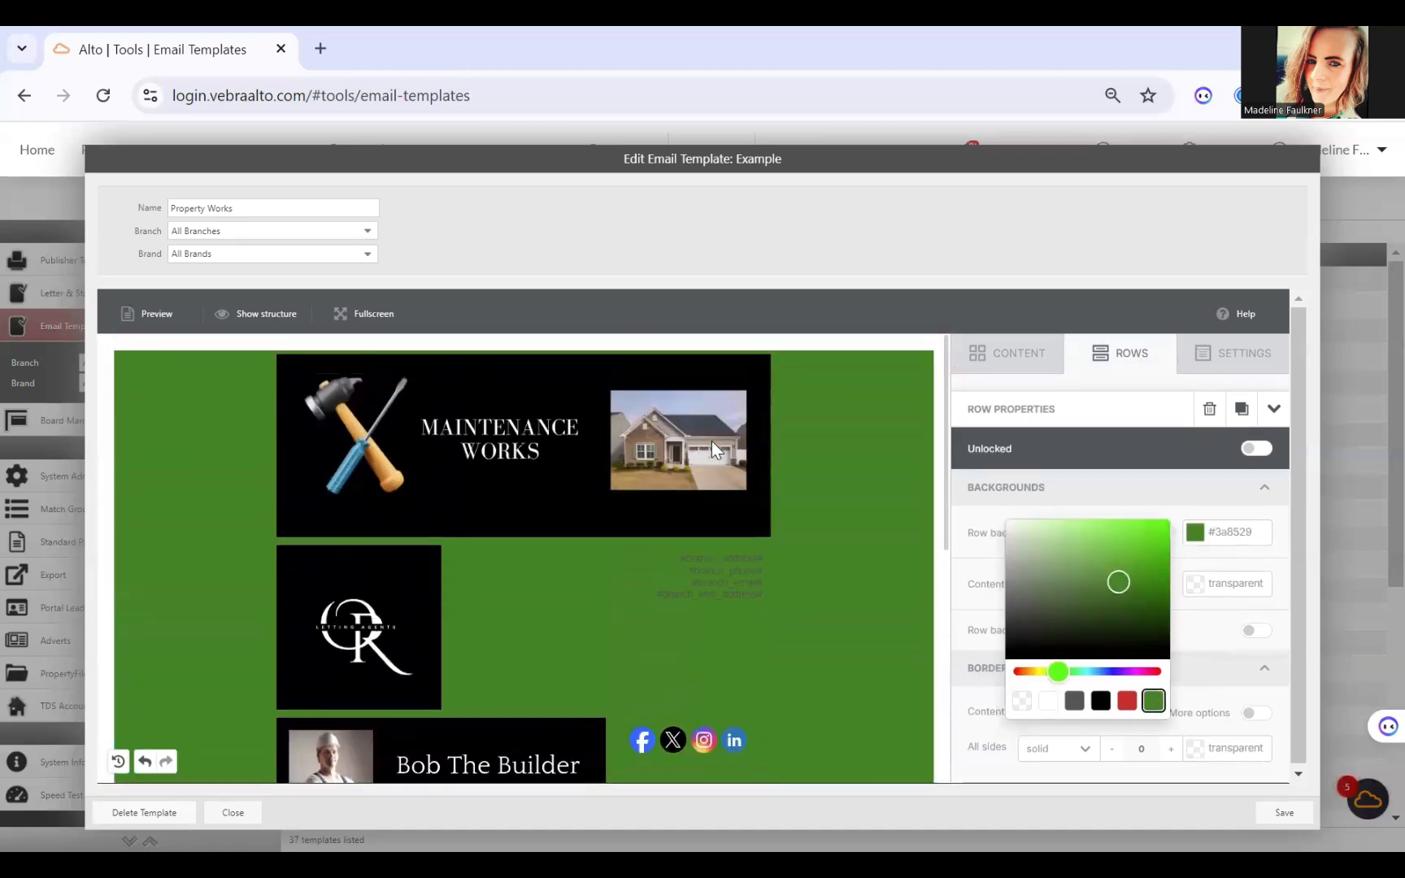
Step: Preview the whole email template in desktop view, from the Maintenance Works banner to the signature row, and close the preview
left_click(156, 315)
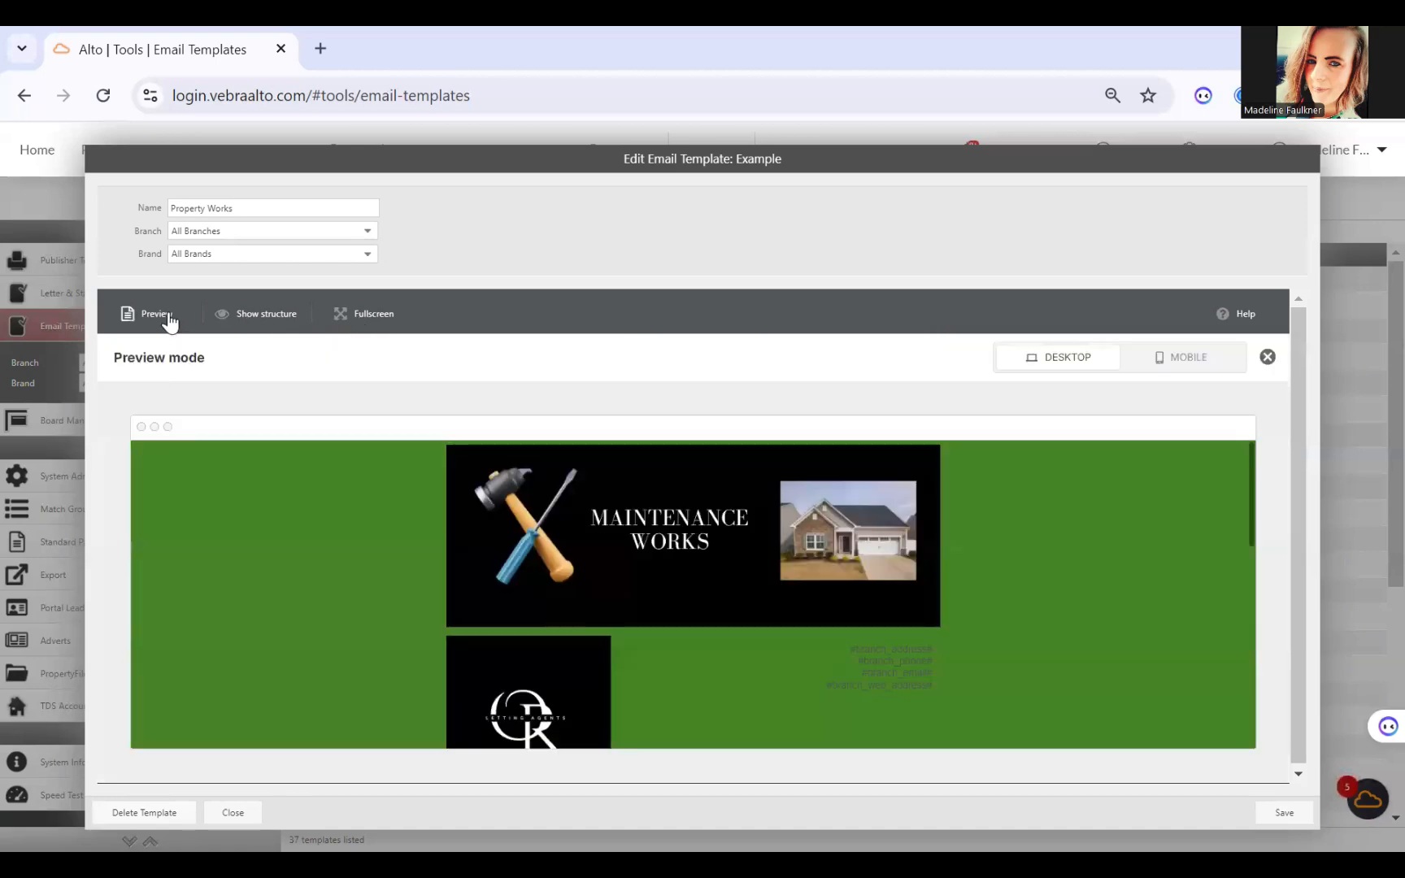
scroll(539, 512, "down", 1)
scroll(538, 510, "down", 8)
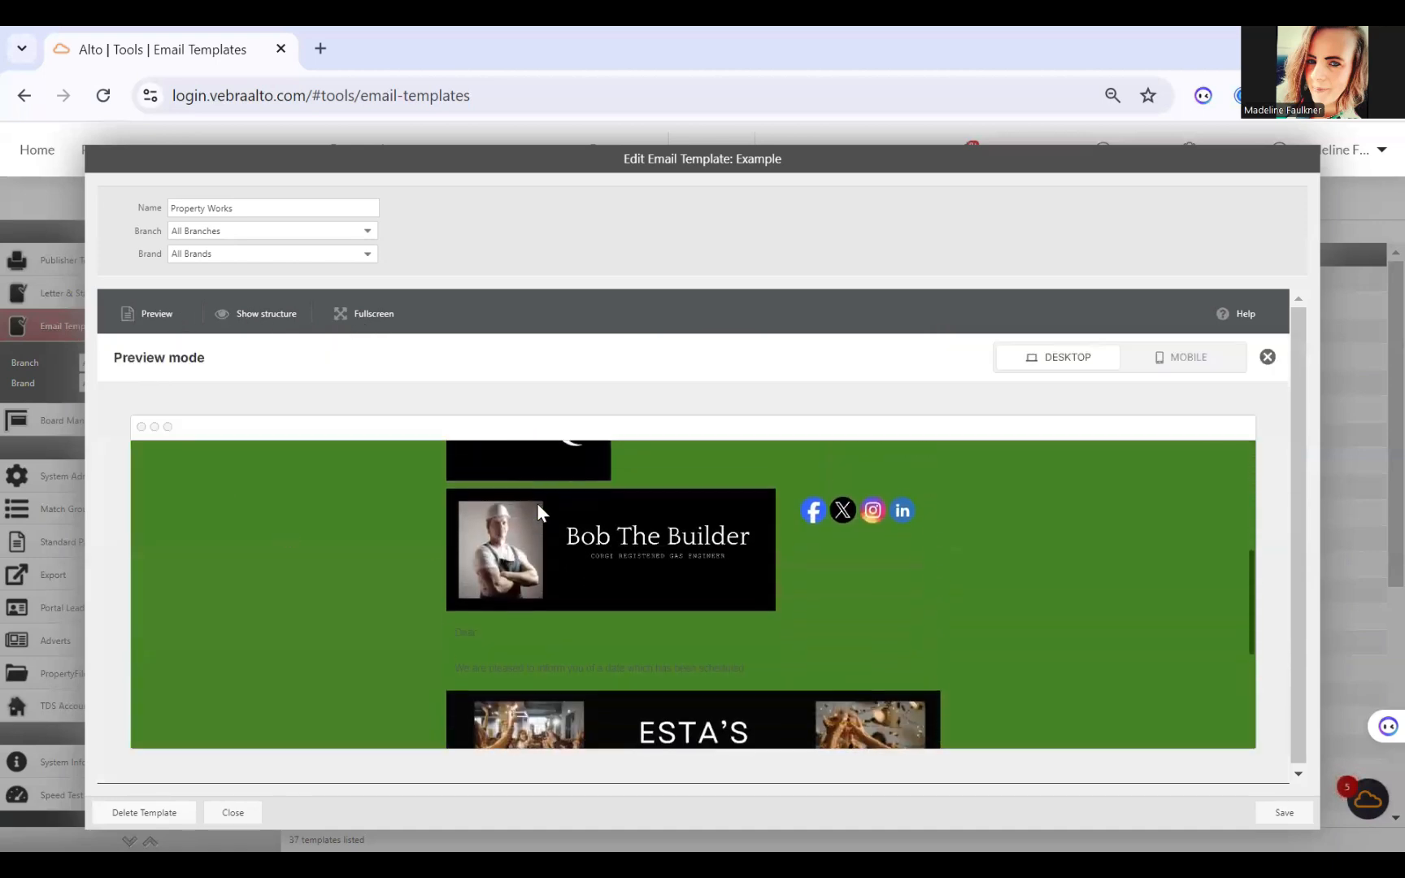
scroll(537, 503, "down", 2)
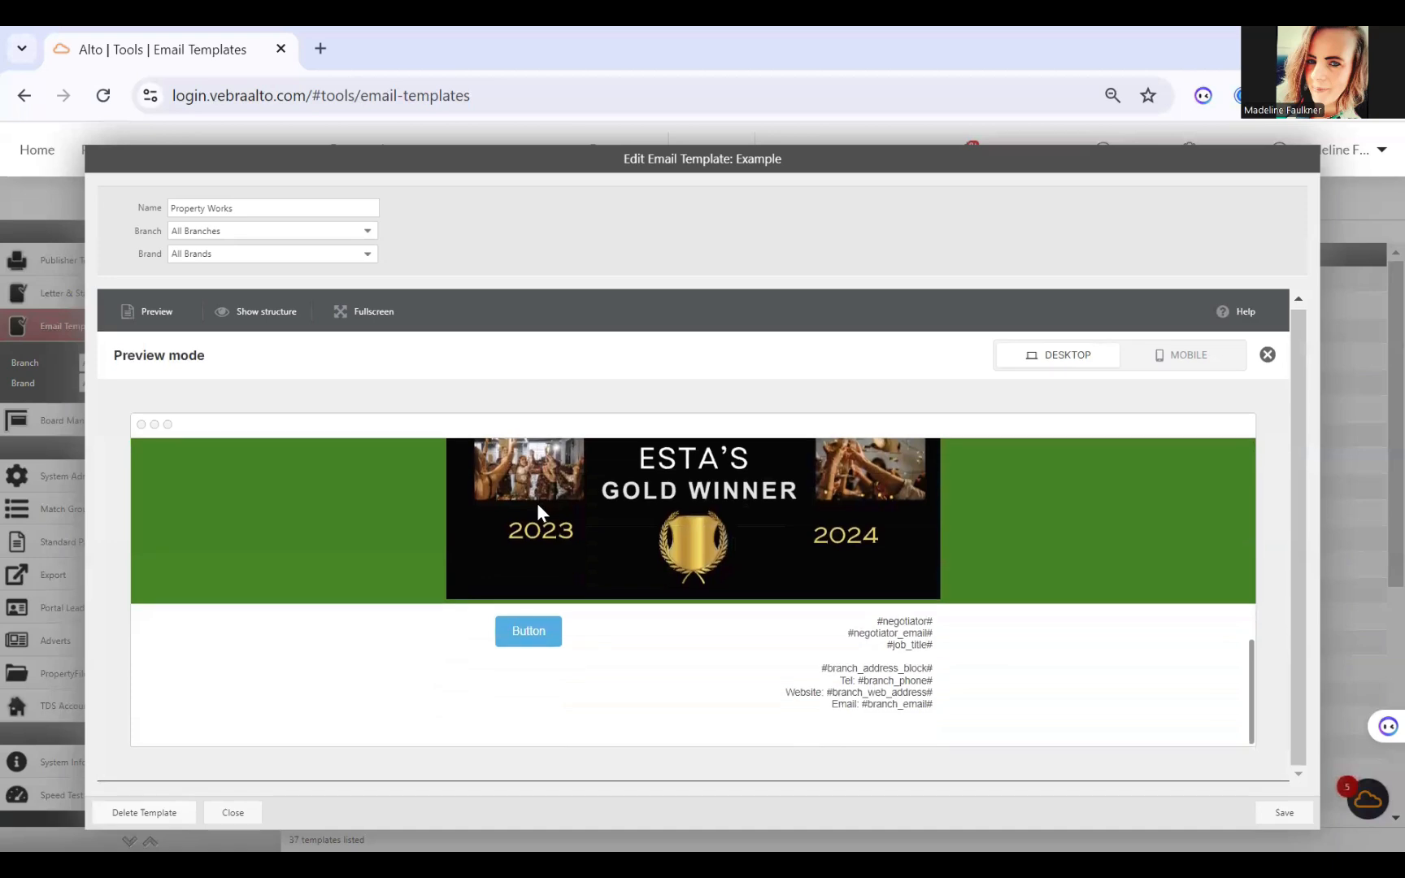
scroll(537, 502, "up", 8)
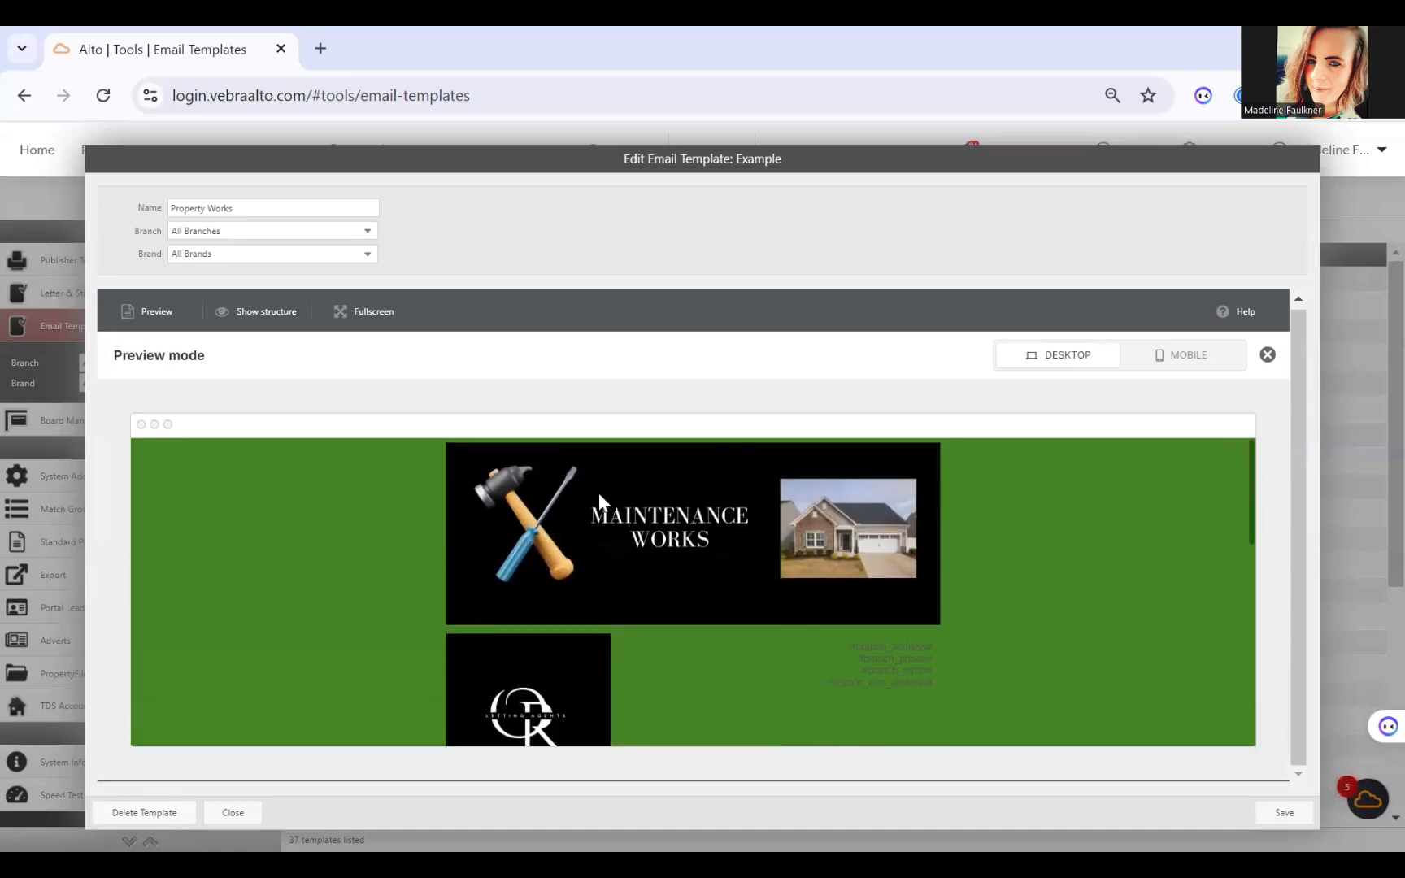
scroll(599, 493, "up", 1)
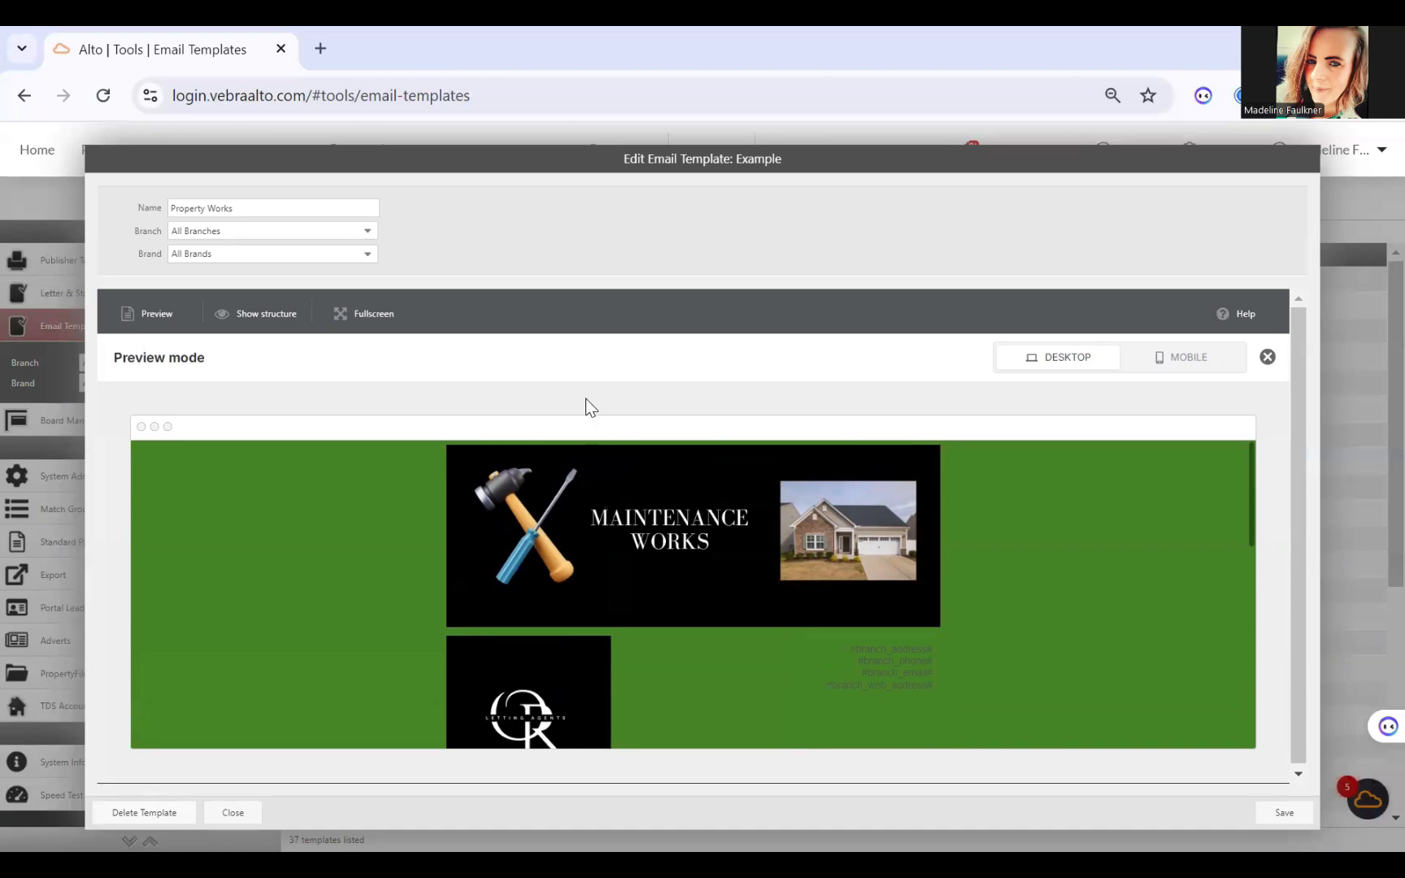
left_click(1268, 358)
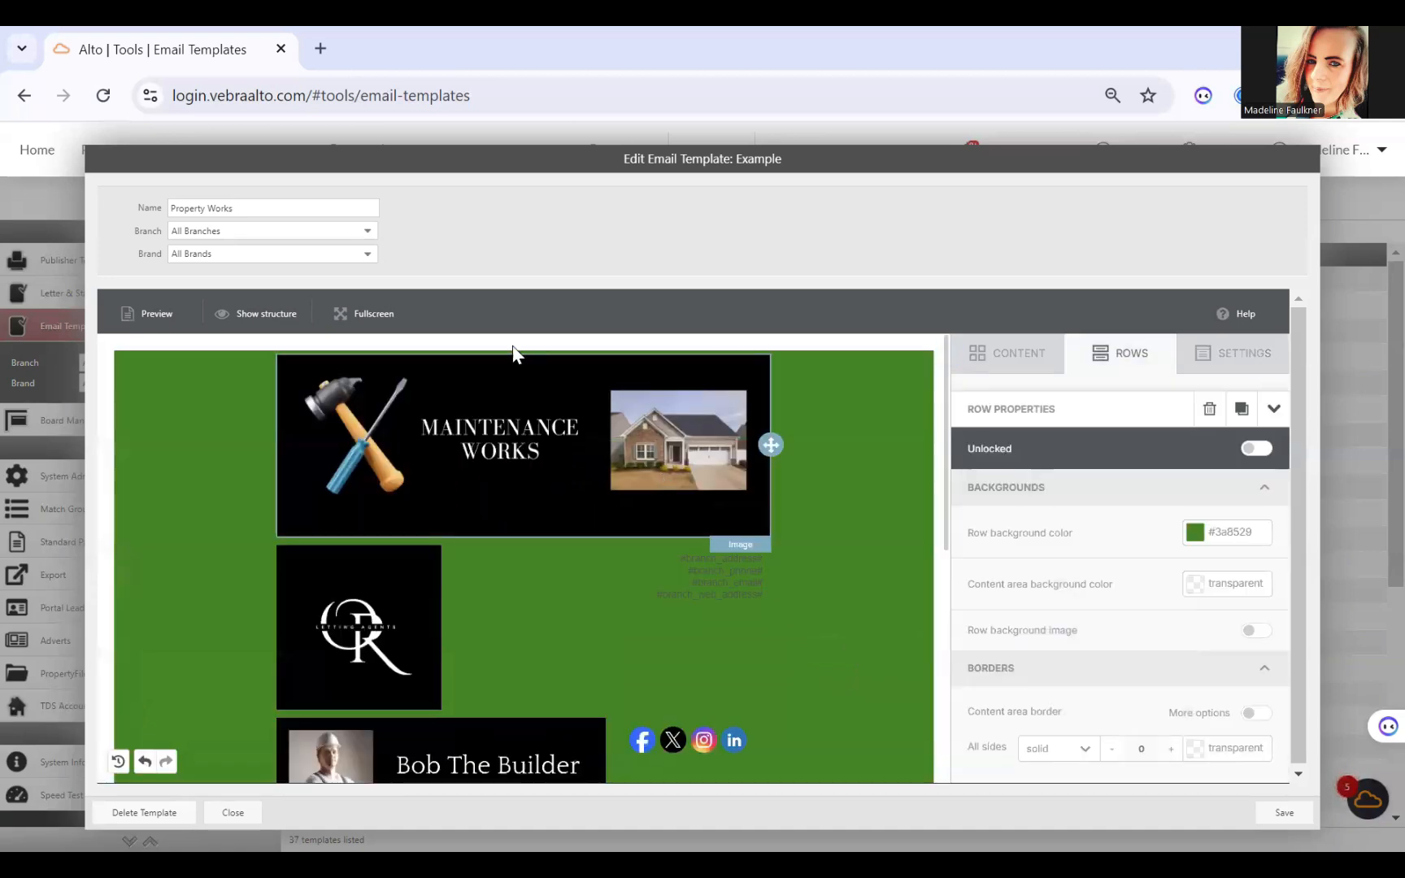
Step: Preview the email template in mobile view, check all its rows and return to the editor
left_click(149, 315)
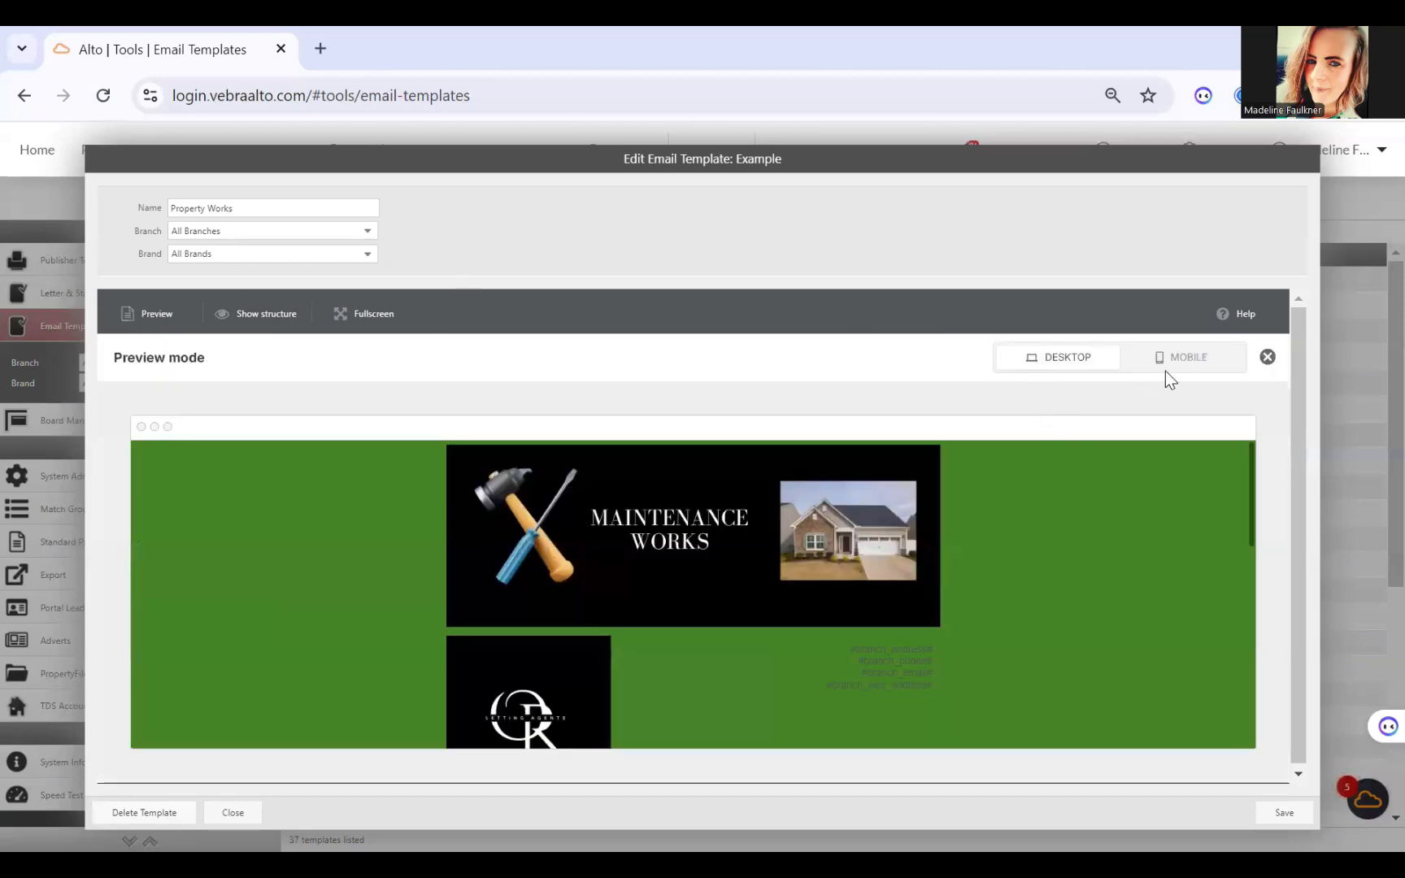
left_click(1179, 357)
scroll(658, 556, "down", 8)
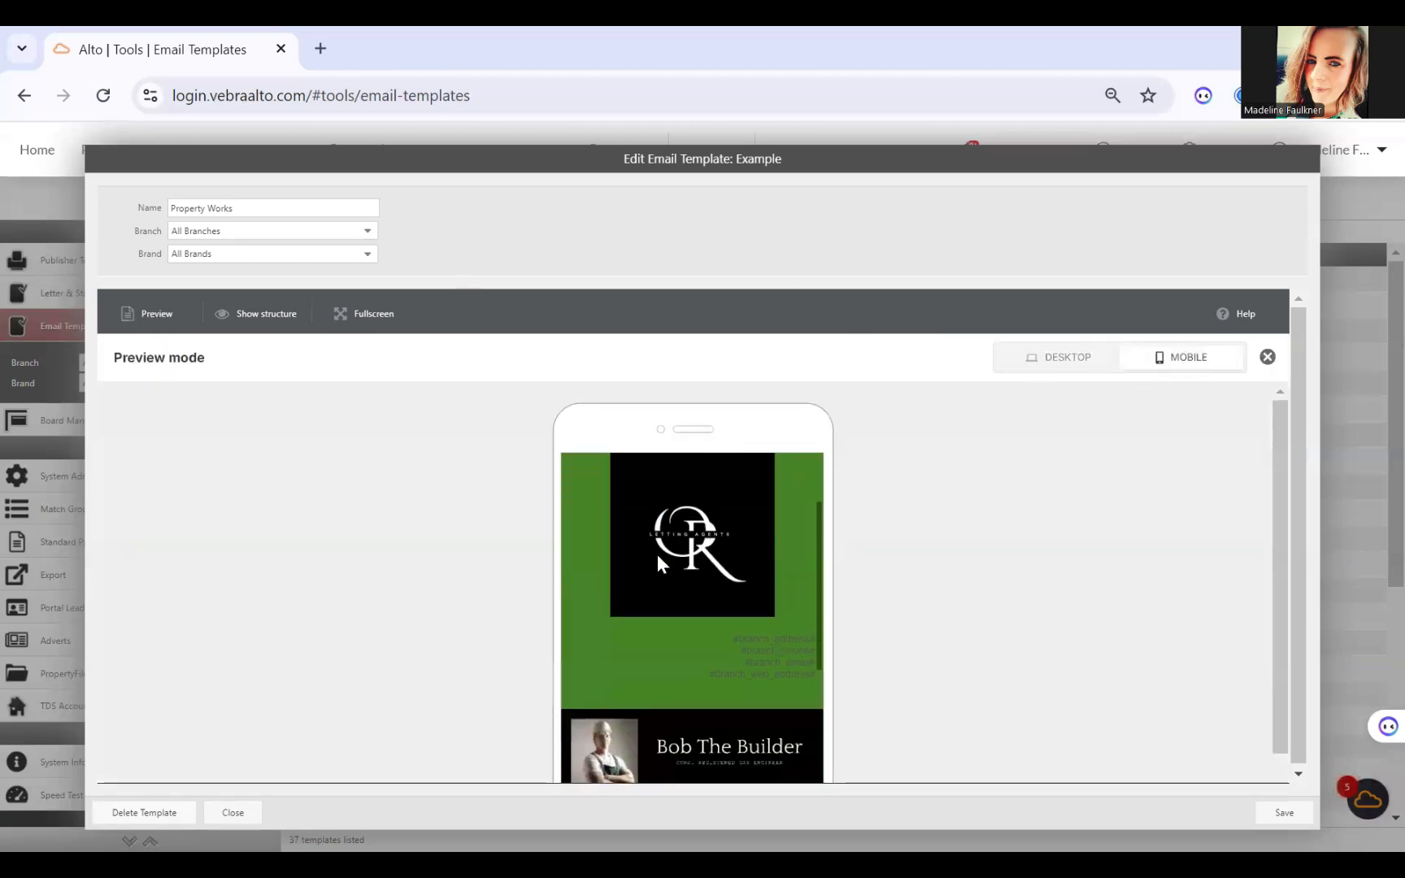
scroll(658, 554, "down", 2)
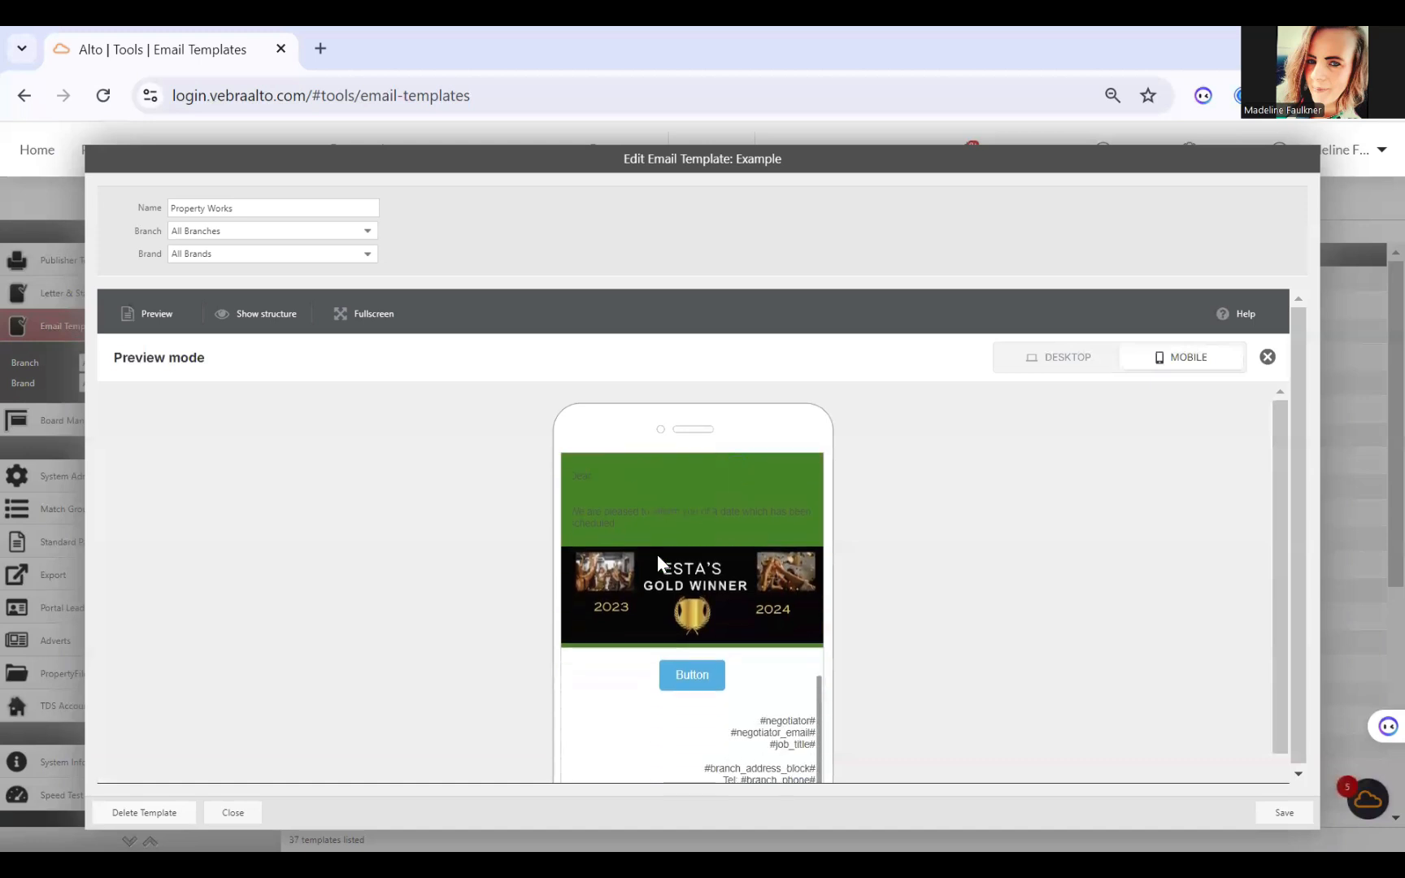
scroll(658, 555, "up", 10)
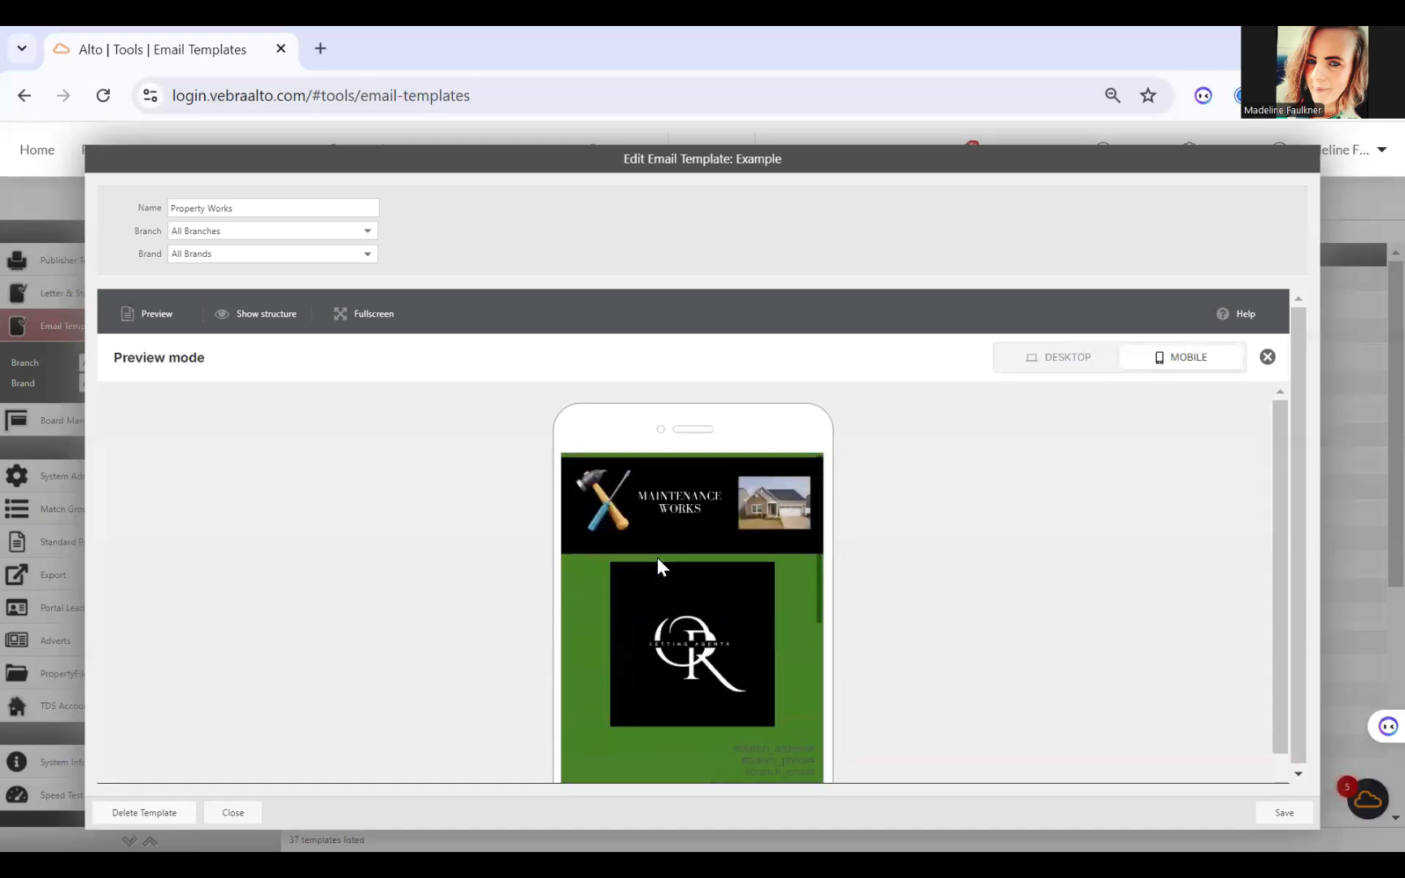
left_click(1266, 357)
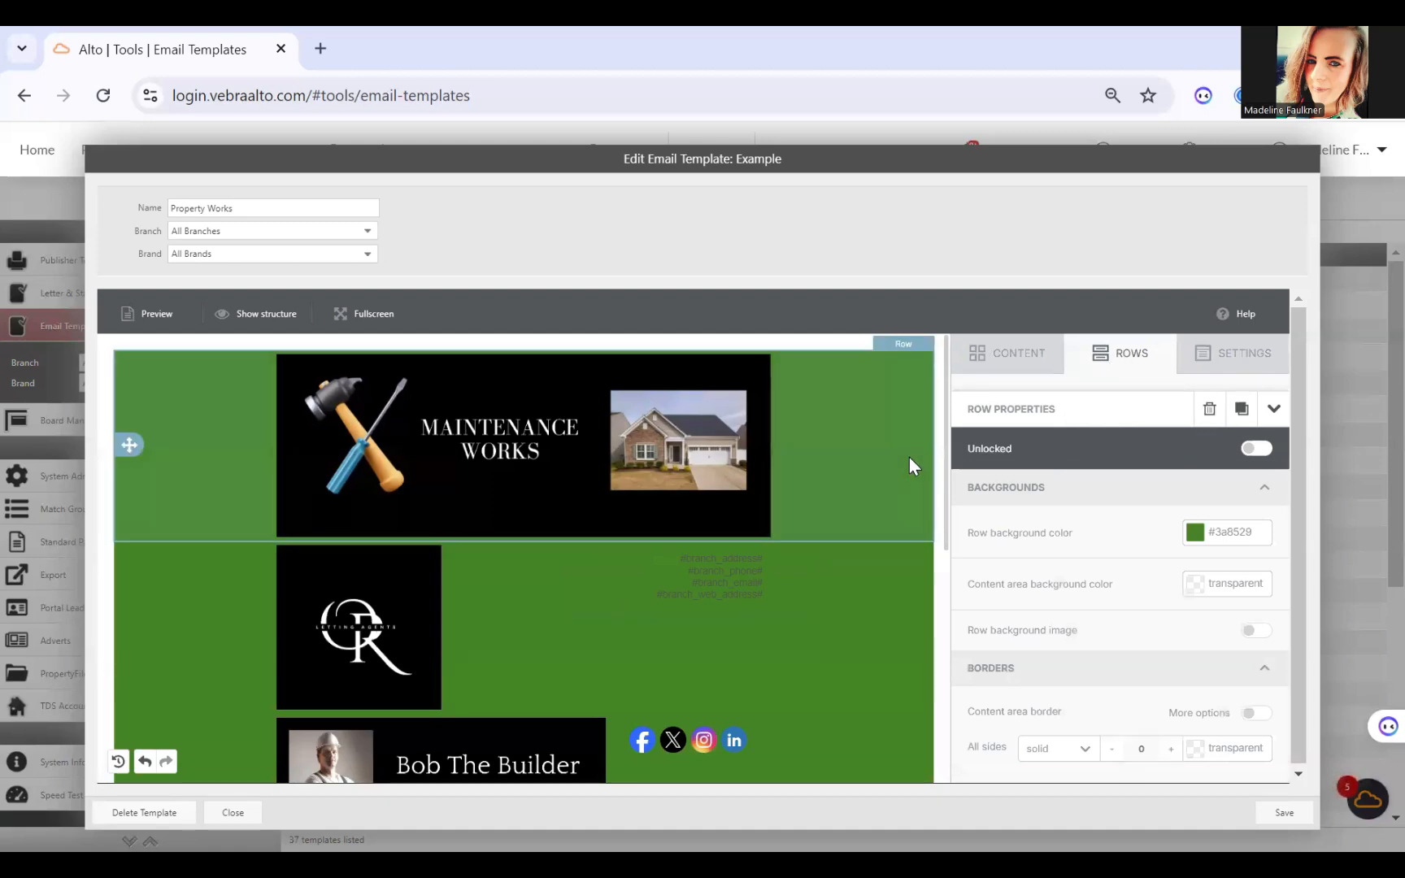
scroll(909, 457, "down", 6)
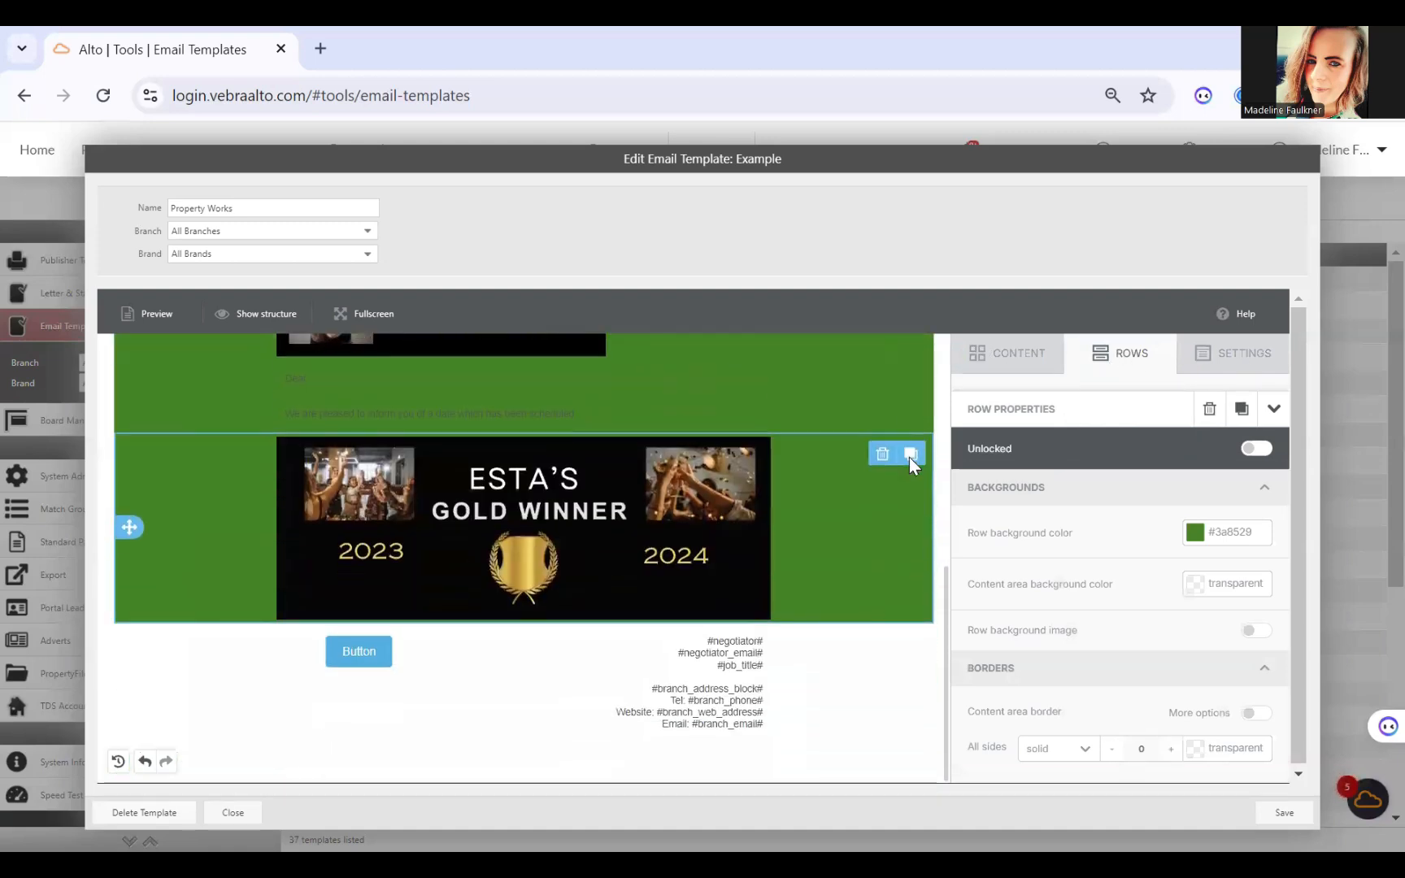
scroll(909, 457, "up", 6)
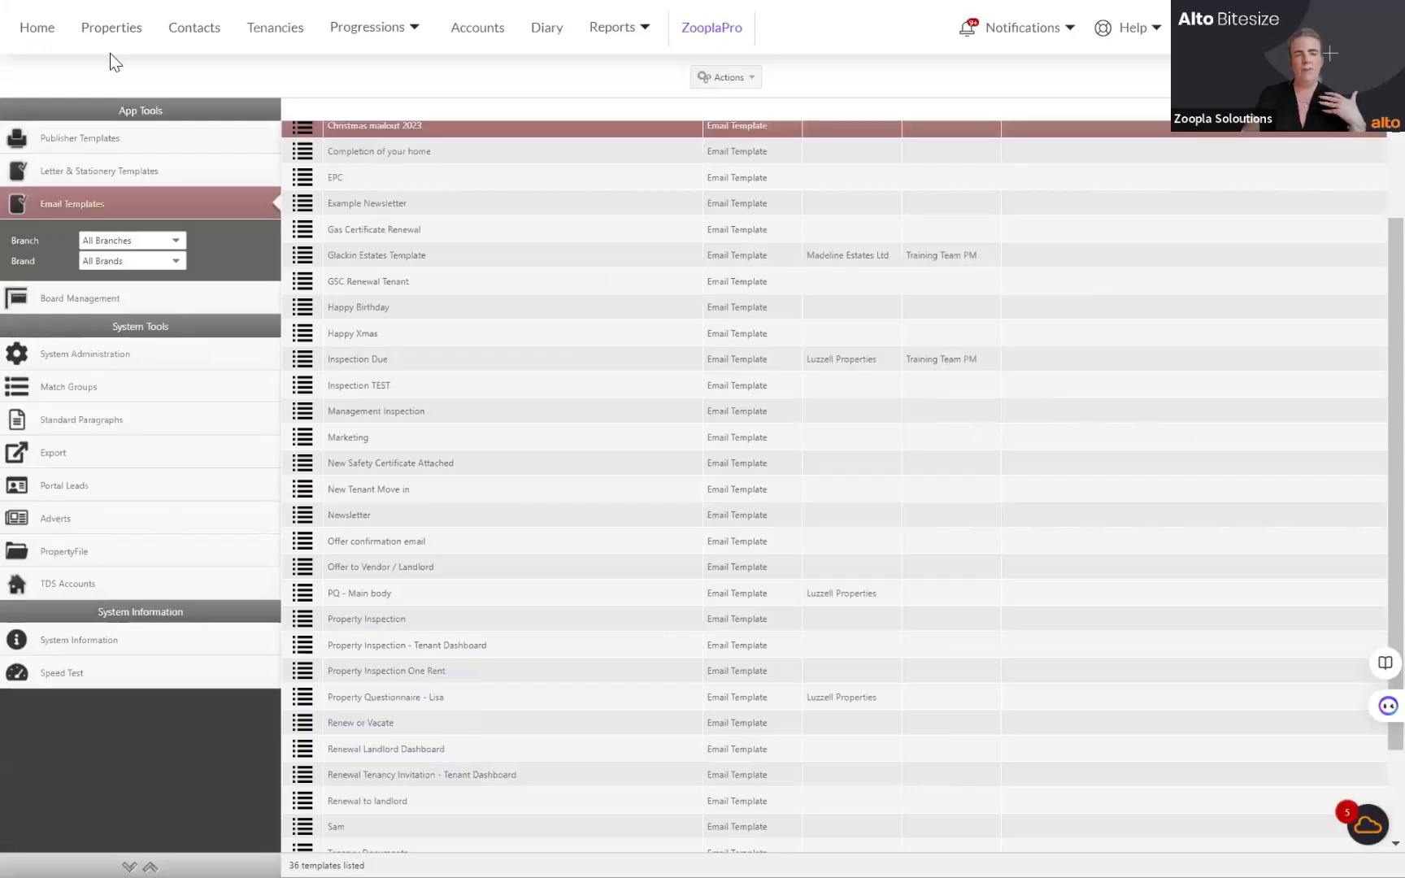
Step: Start an ad-hoc email to the tenant contact shown in Contacts, using the Property Inspection One Rent template
left_click(200, 40)
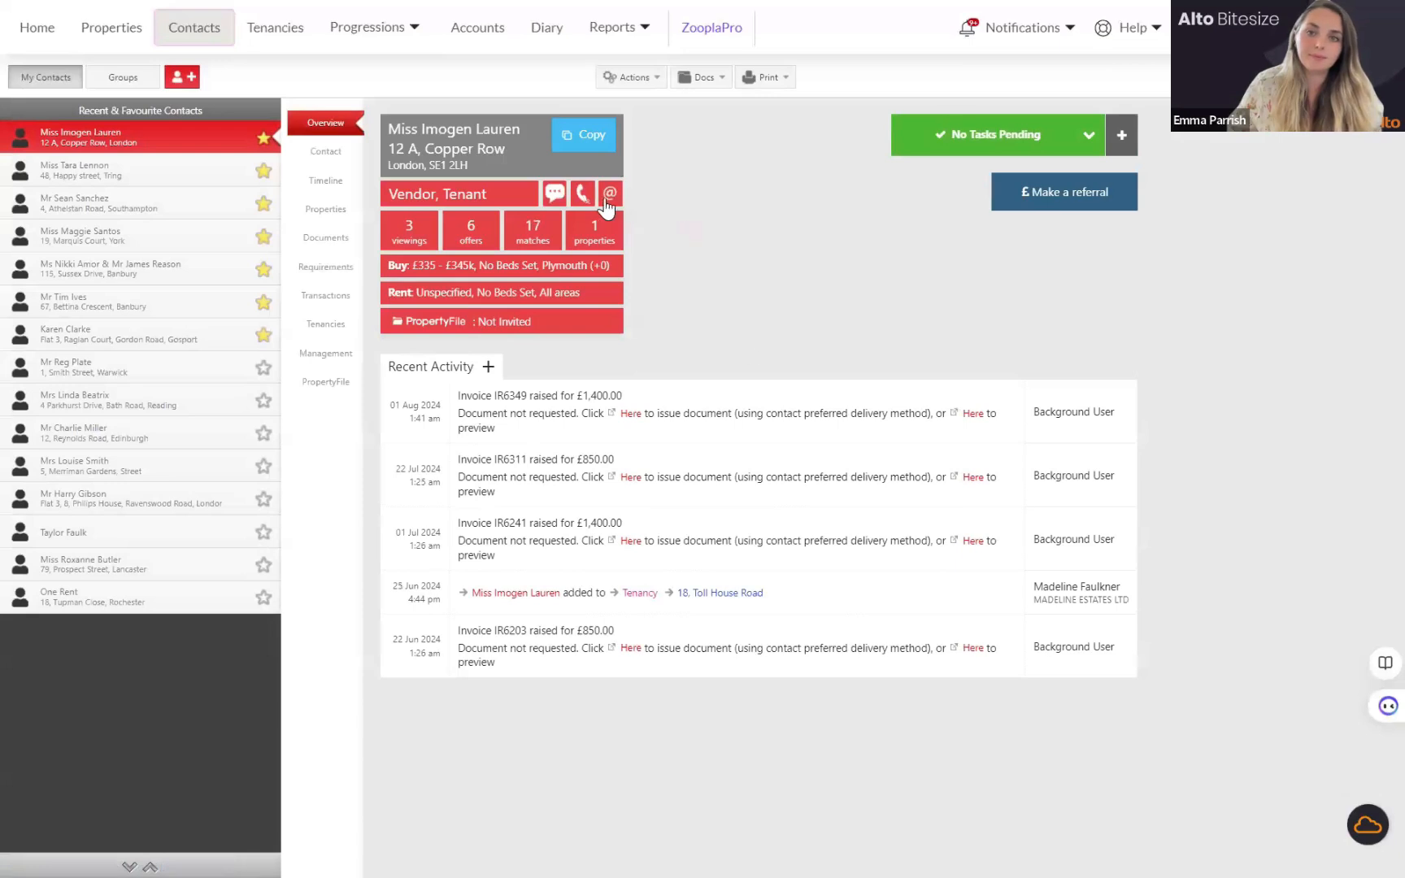
left_click(604, 195)
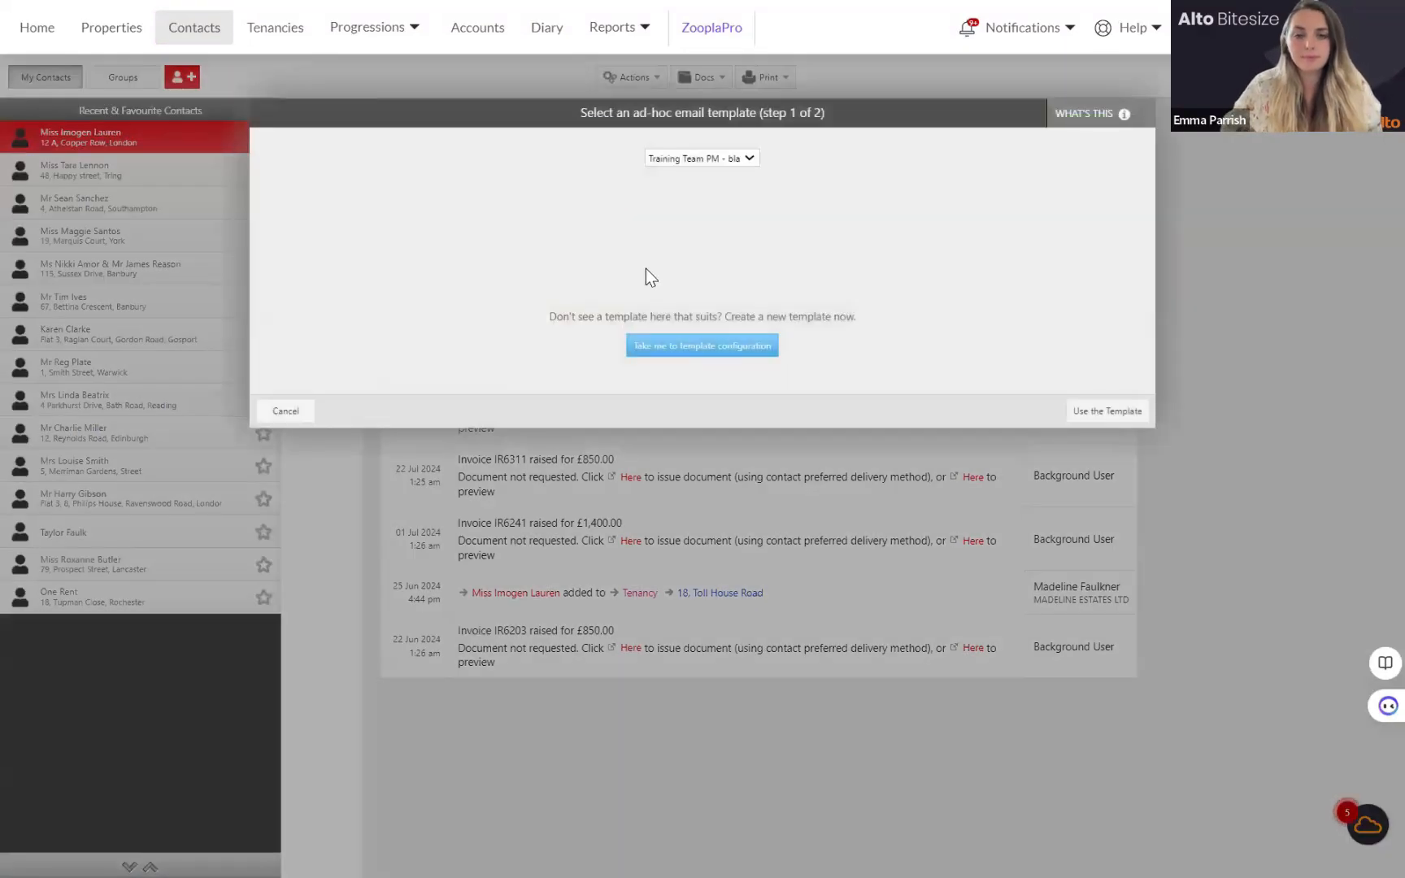
left_click(703, 158)
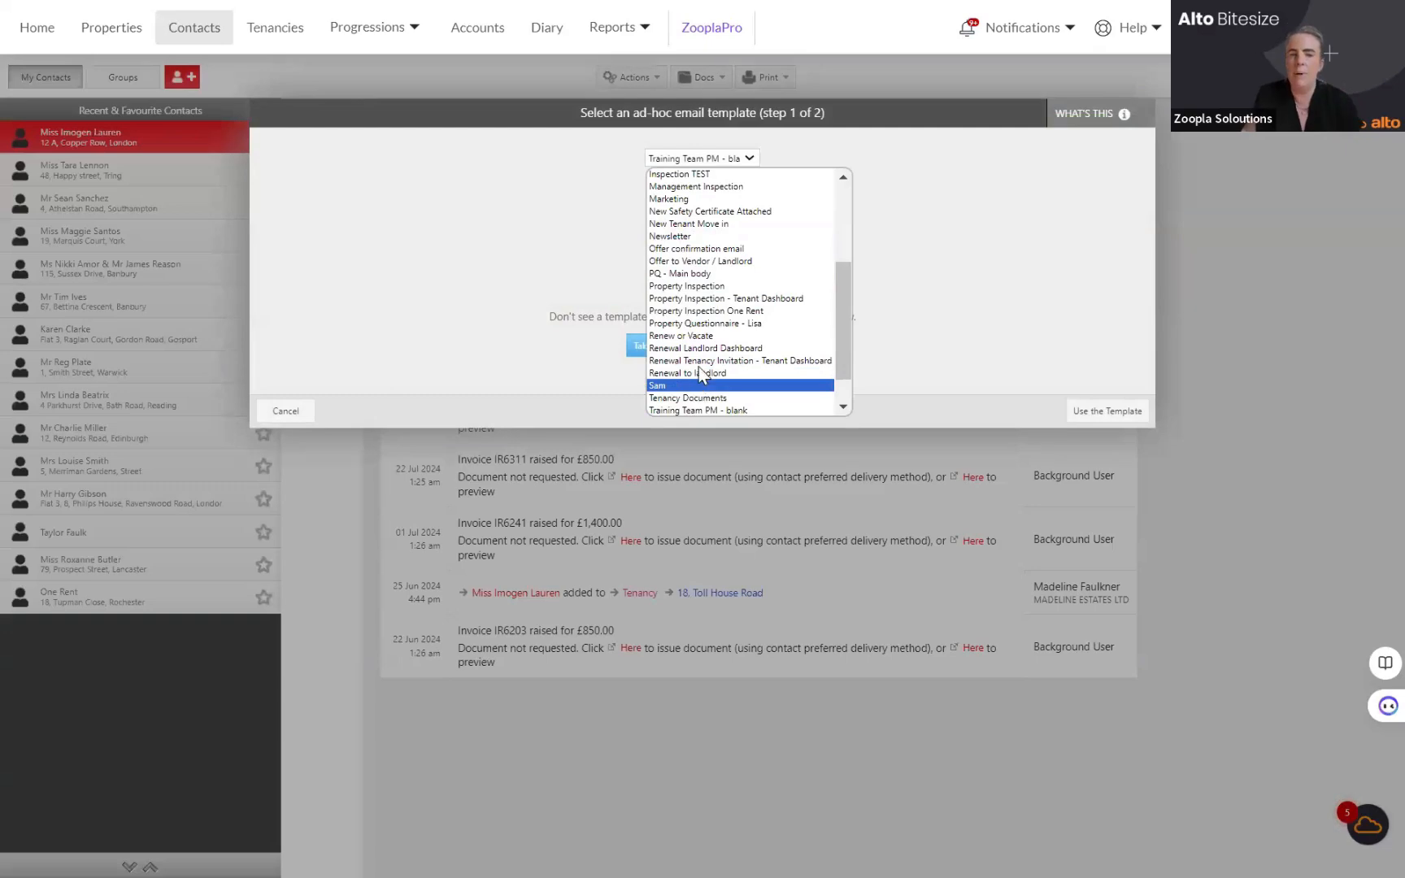
left_click(704, 311)
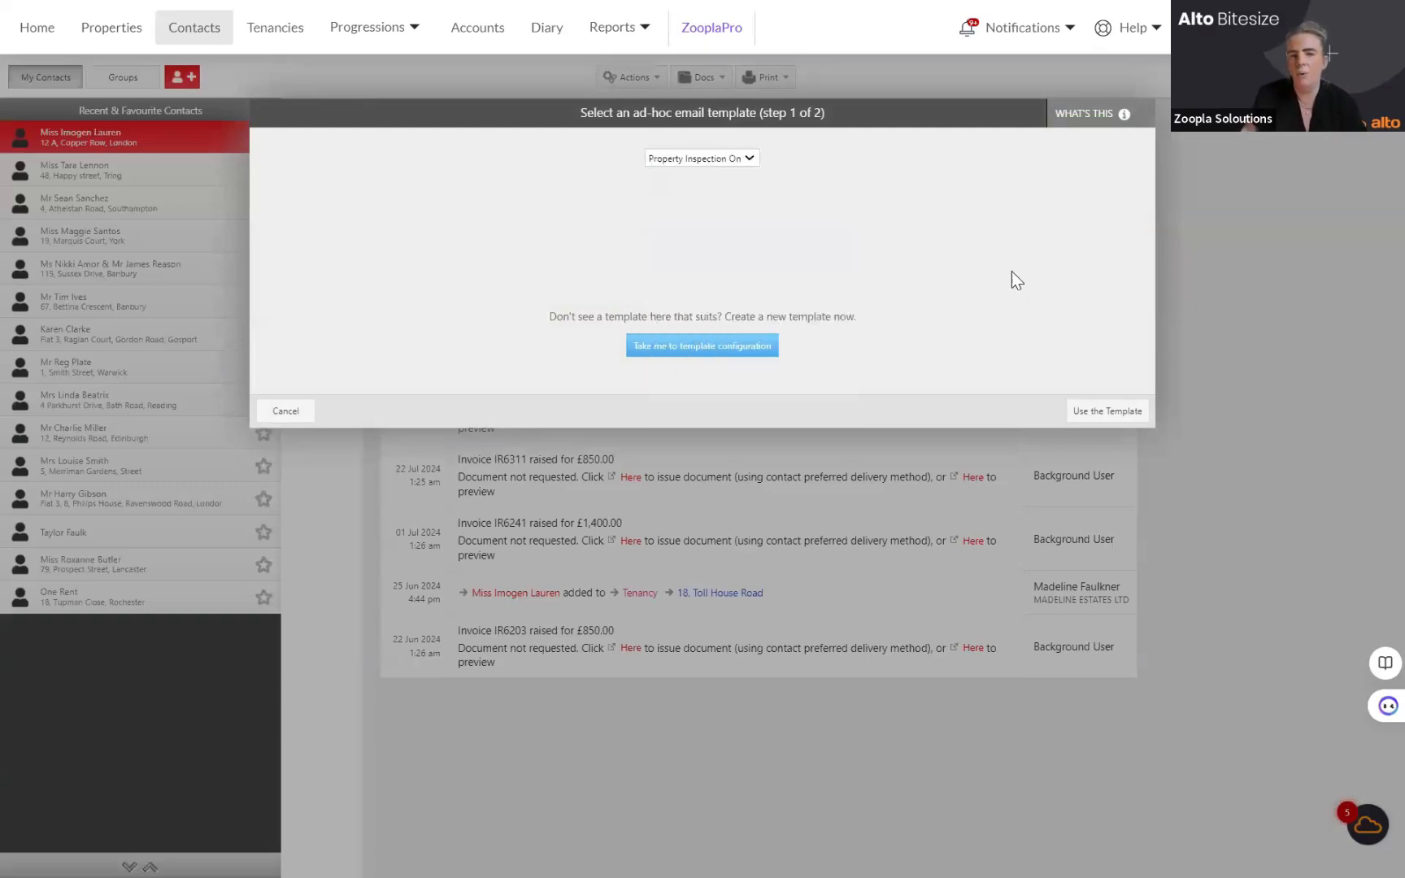
left_click(1091, 415)
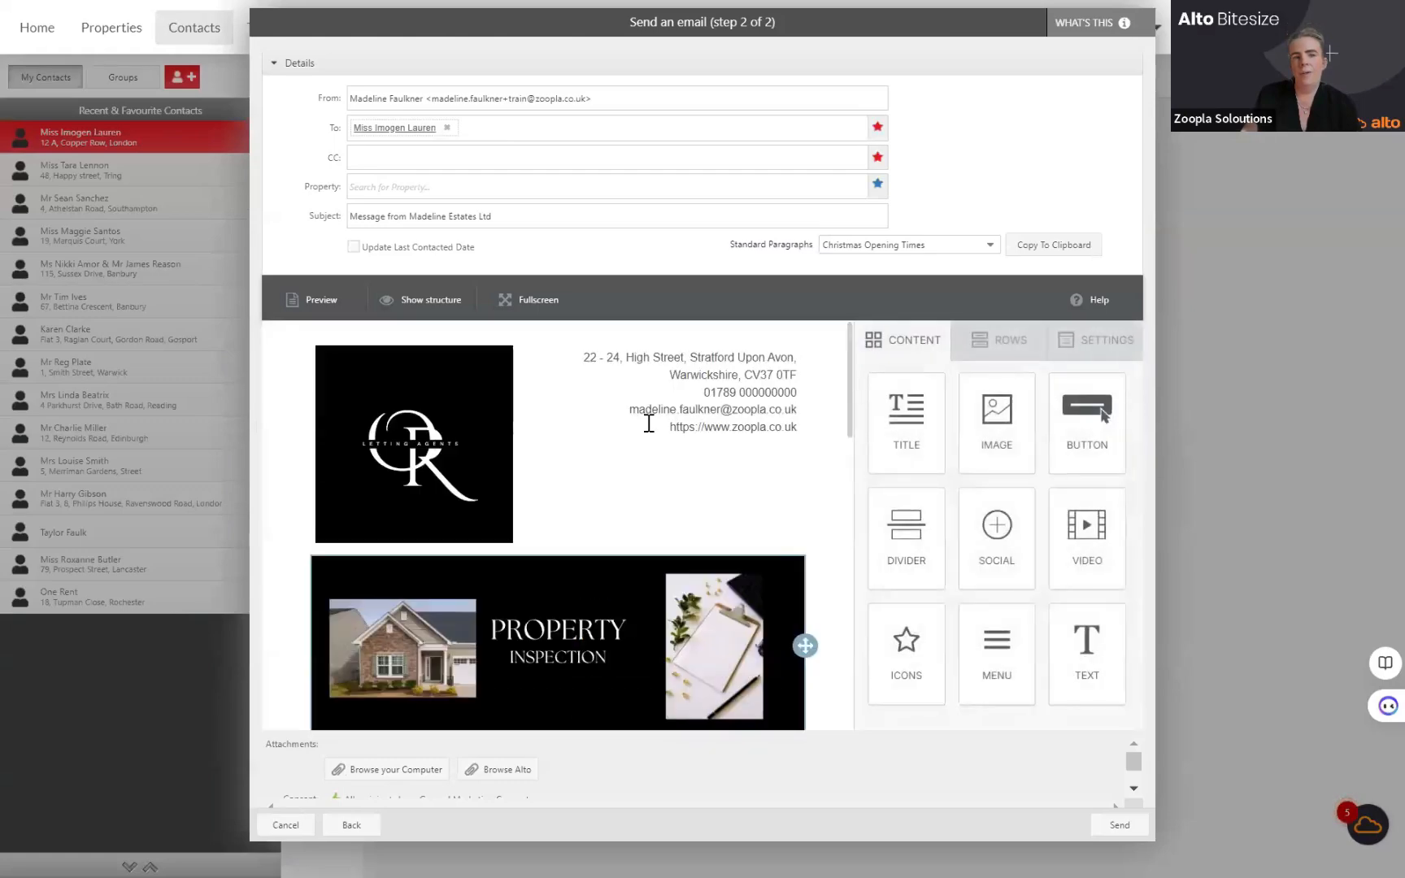
Step: Review the drafted property inspection email's merged branch details, banners, letter text and signature
scroll(647, 508, "down", 3)
scroll(648, 508, "down", 8)
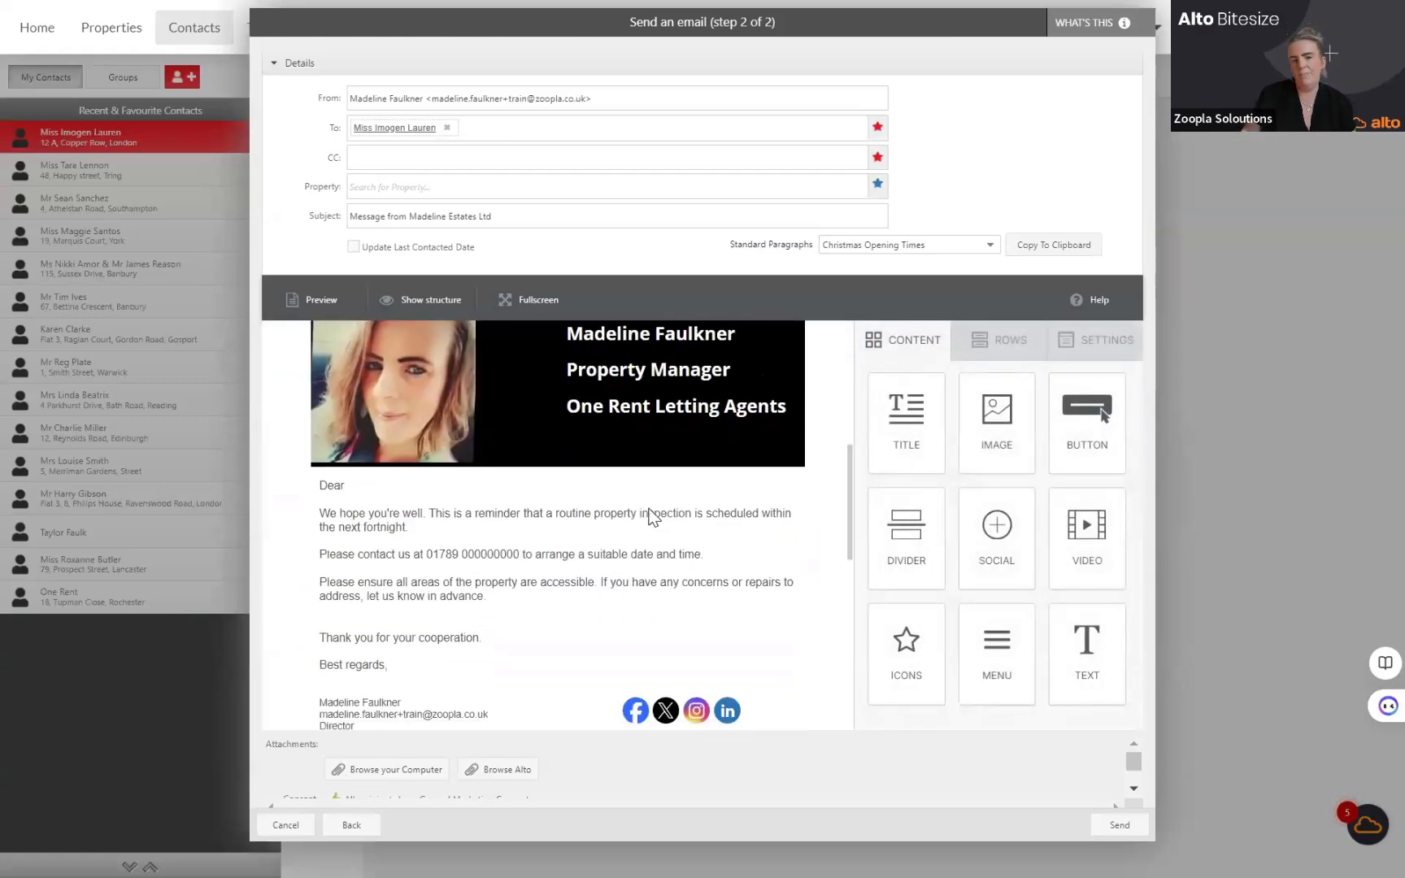
scroll(649, 512, "up", 4)
scroll(650, 517, "up", 6)
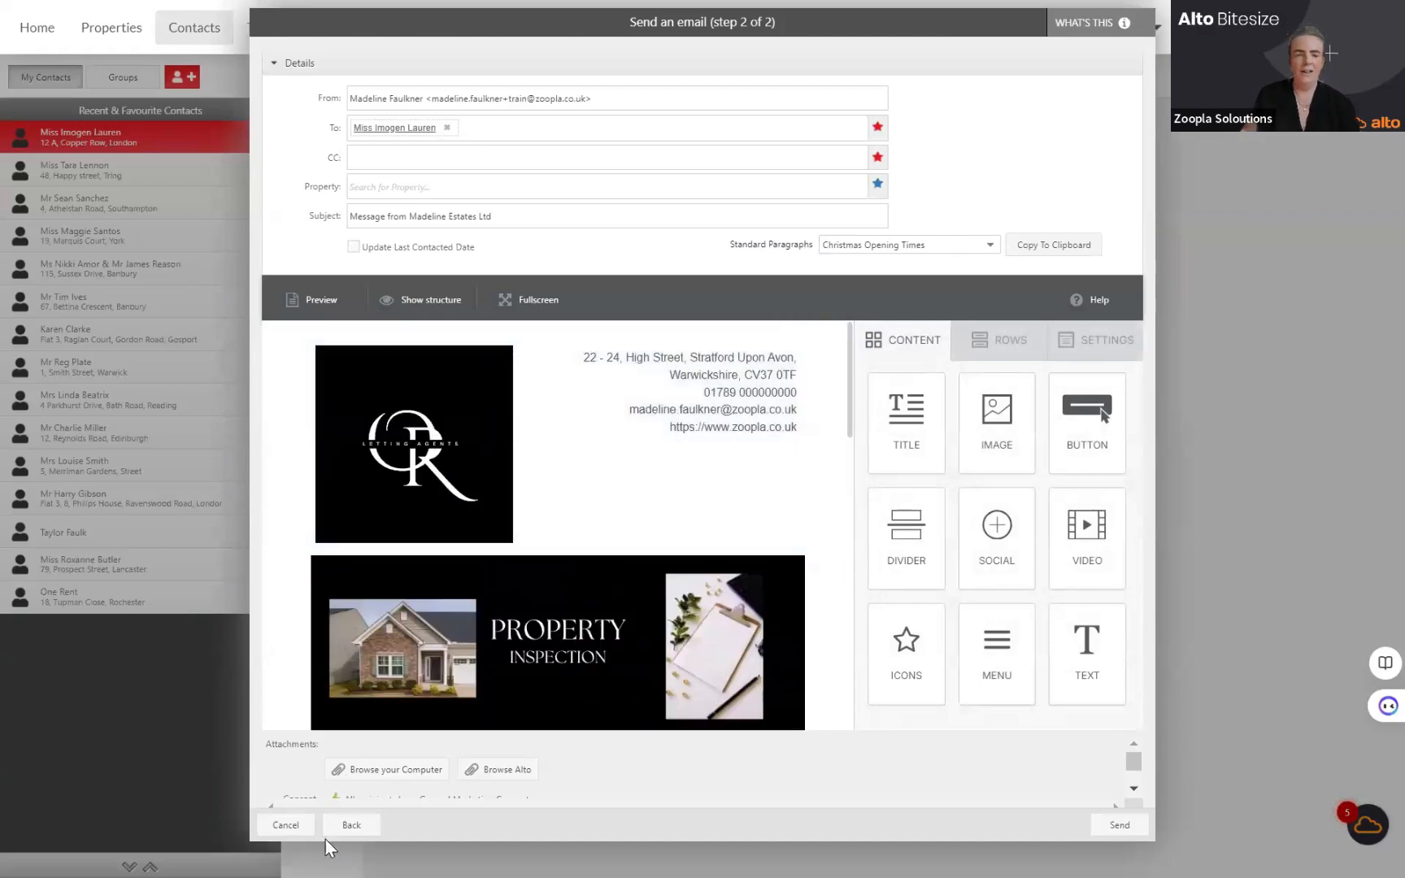
Step: Discard the property inspection email by returning to template selection and cancelling it
left_click(354, 823)
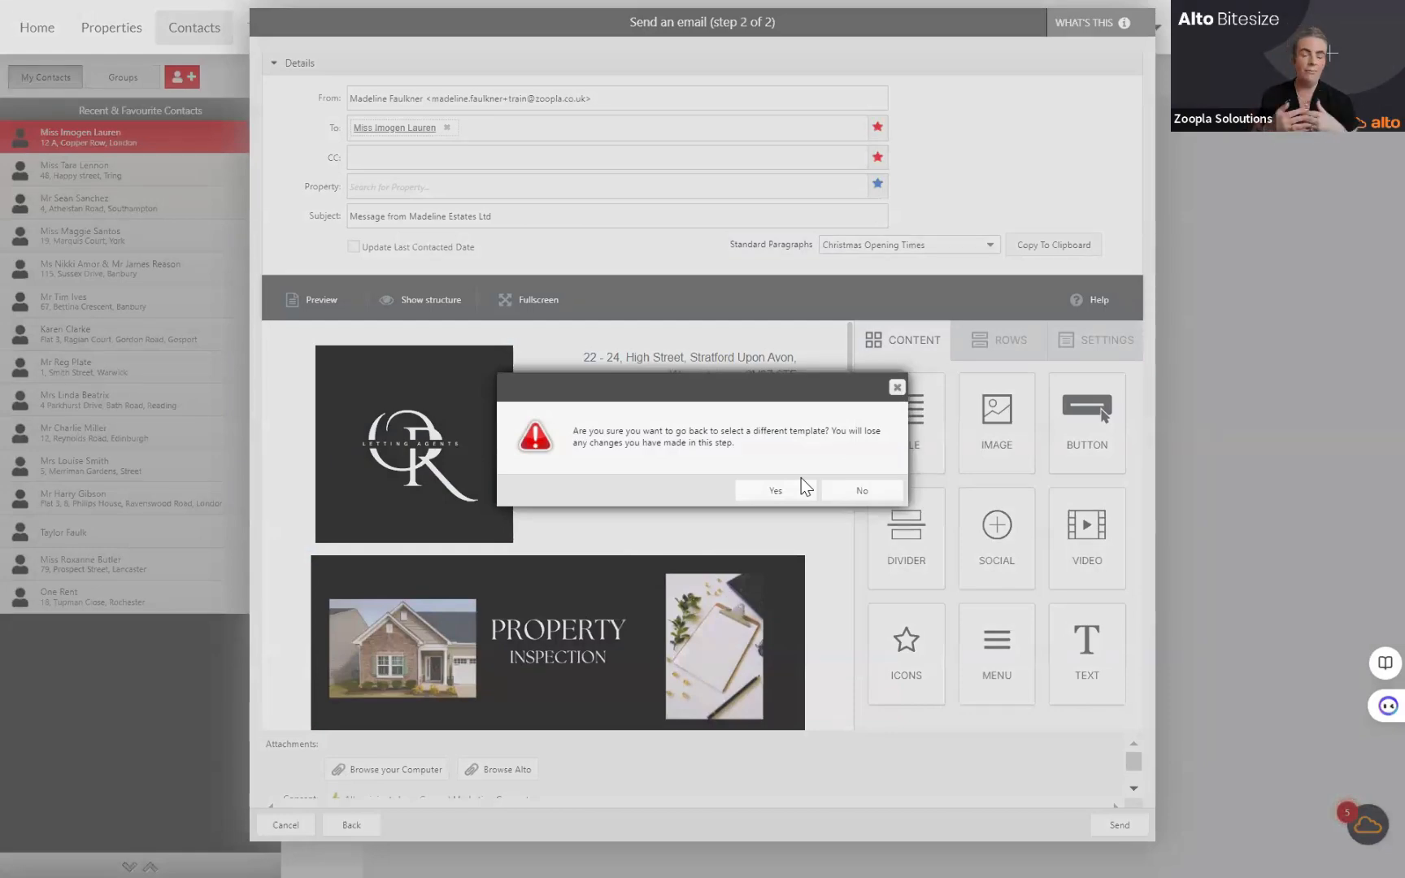
left_click(897, 387)
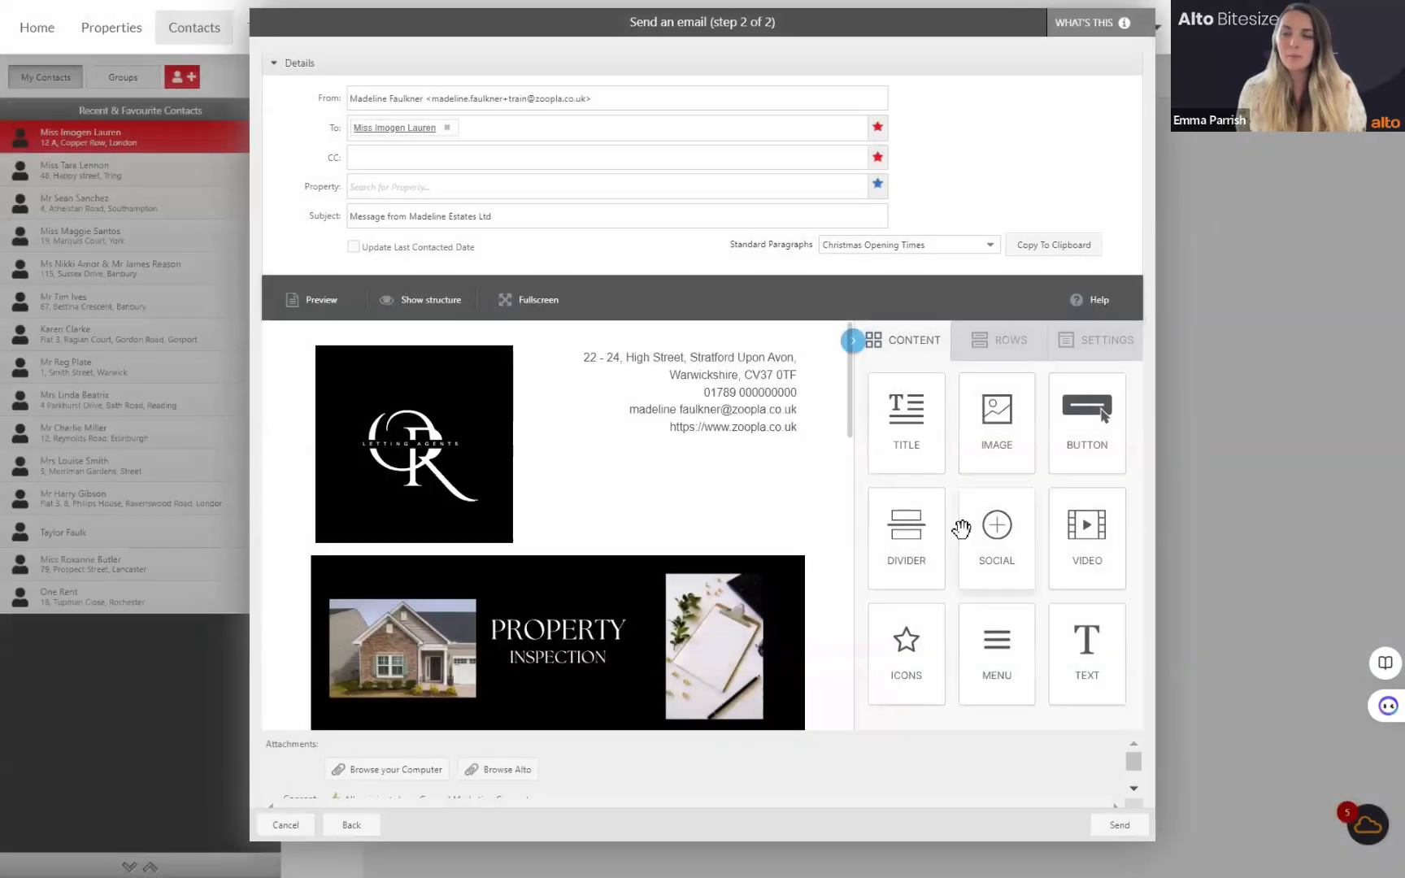
left_click(352, 824)
left_click(753, 492)
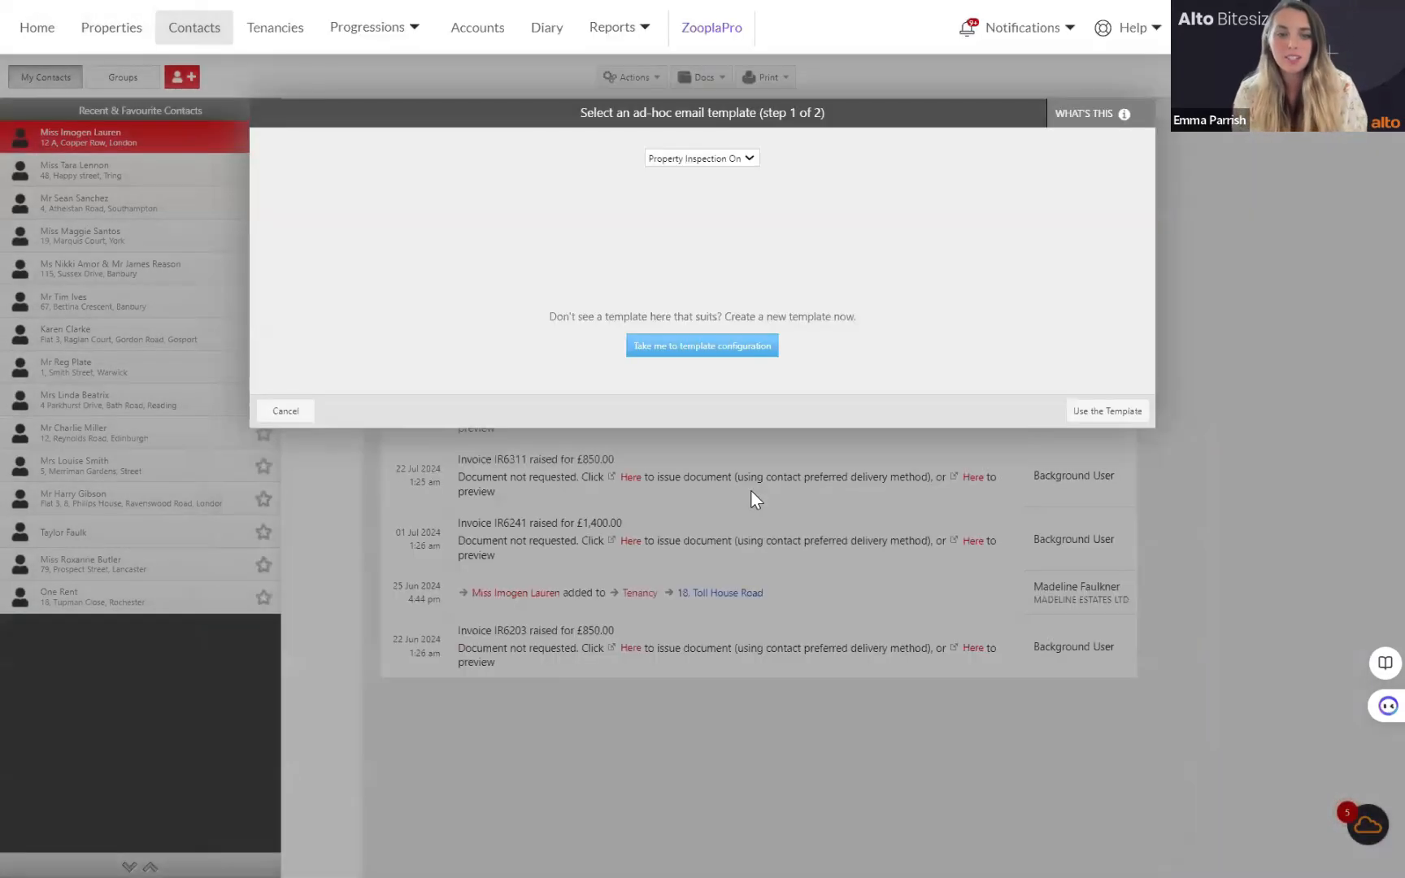
left_click(277, 410)
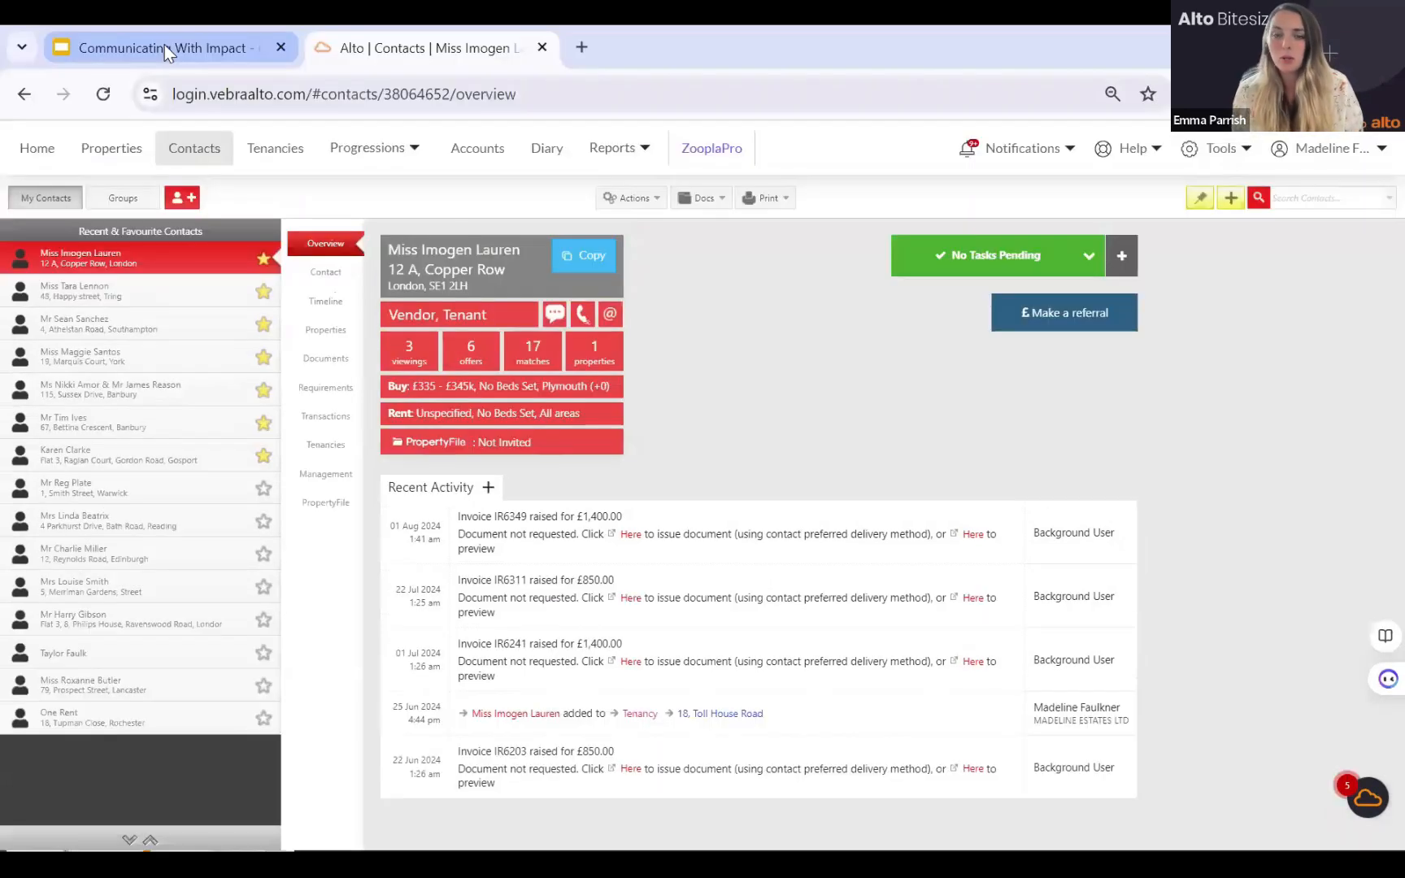
Step: Switch to the Google Slides presentation, show it full screen and advance to the support and training options slide
left_click(165, 44)
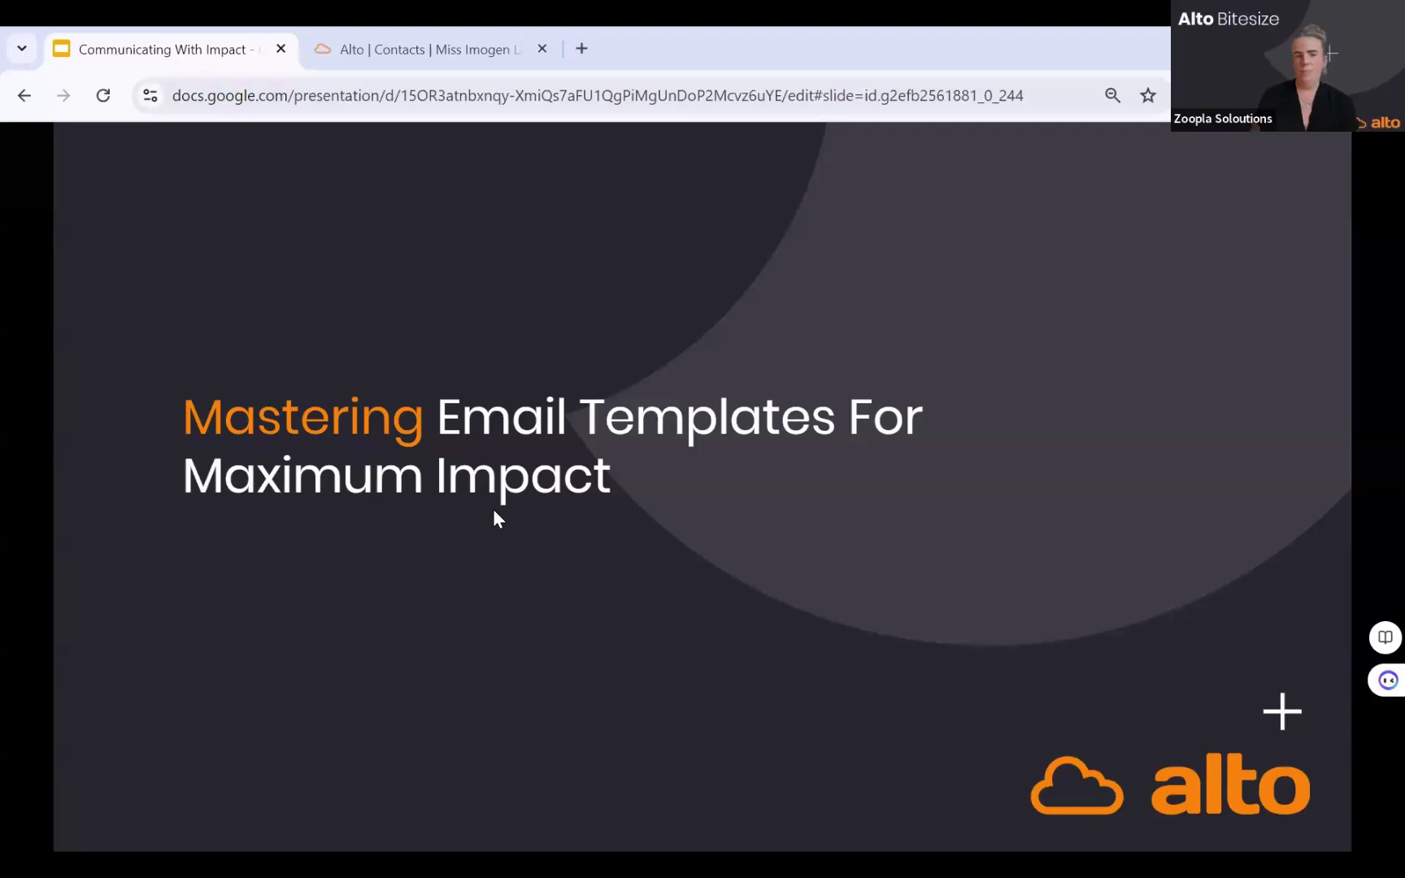
key("F11")
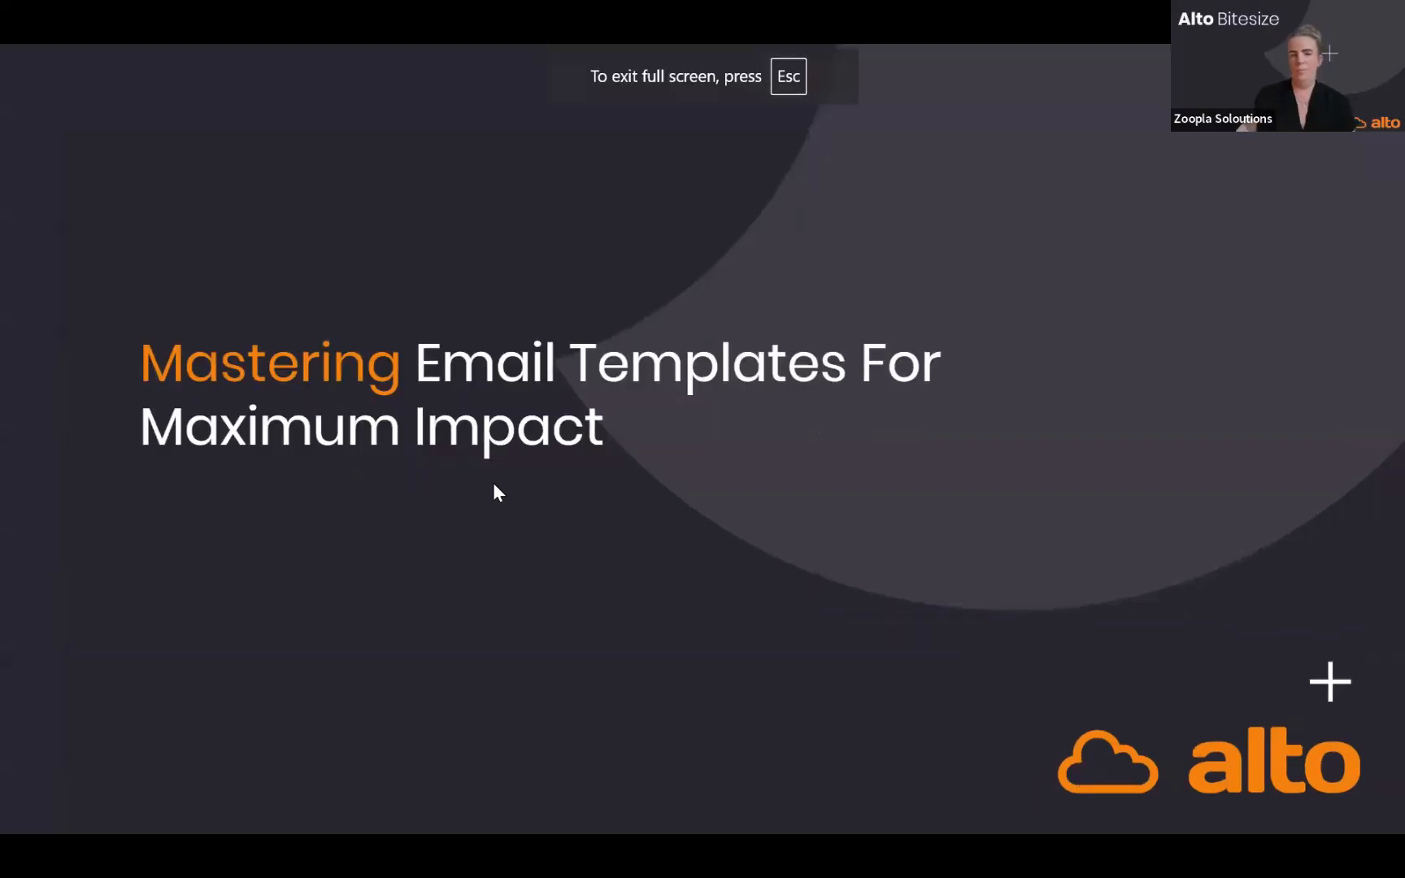
left_click(973, 451)
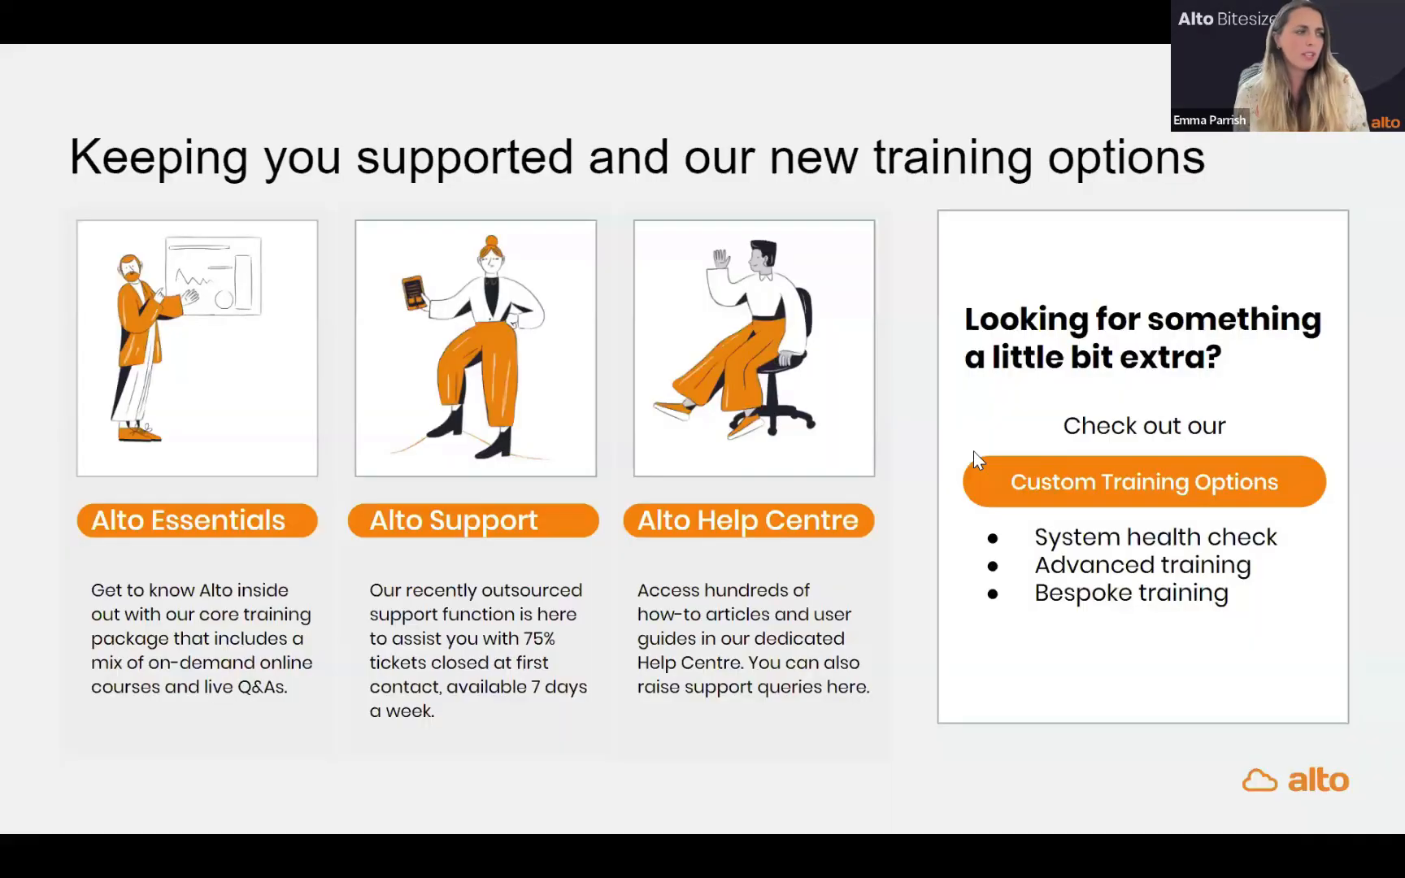